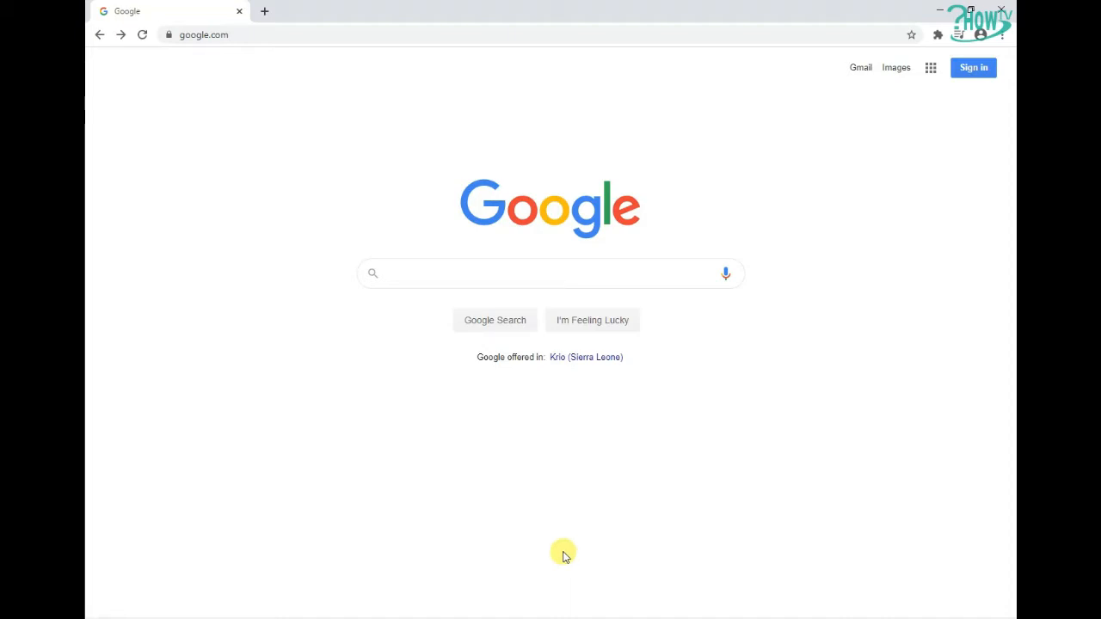
Go to howtvnews.com from the address bar
click(303, 38)
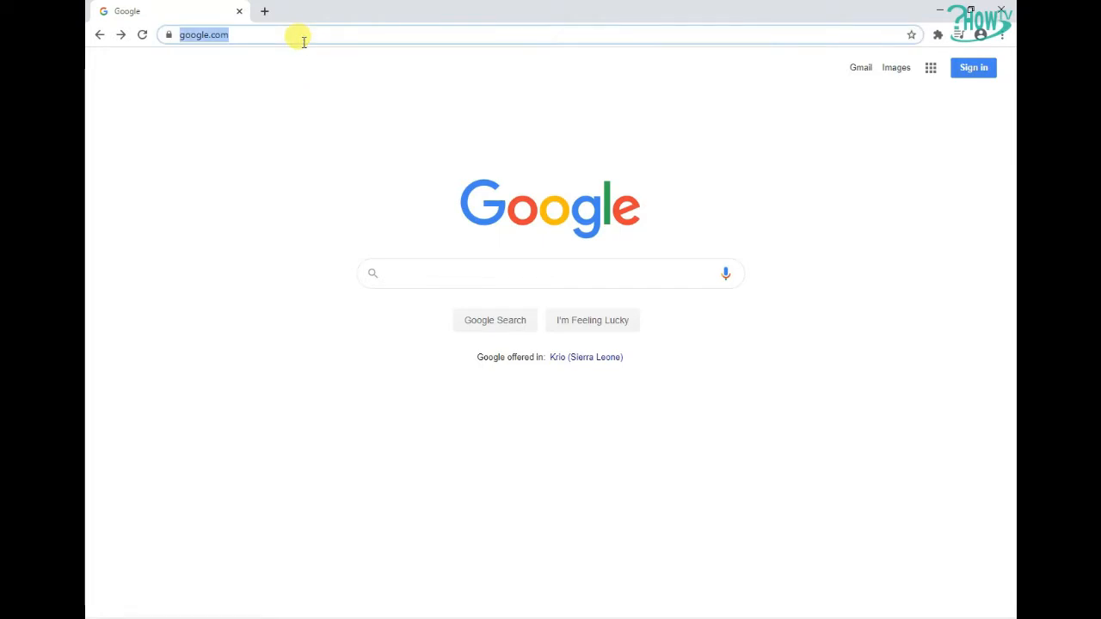
text(howtvnews)
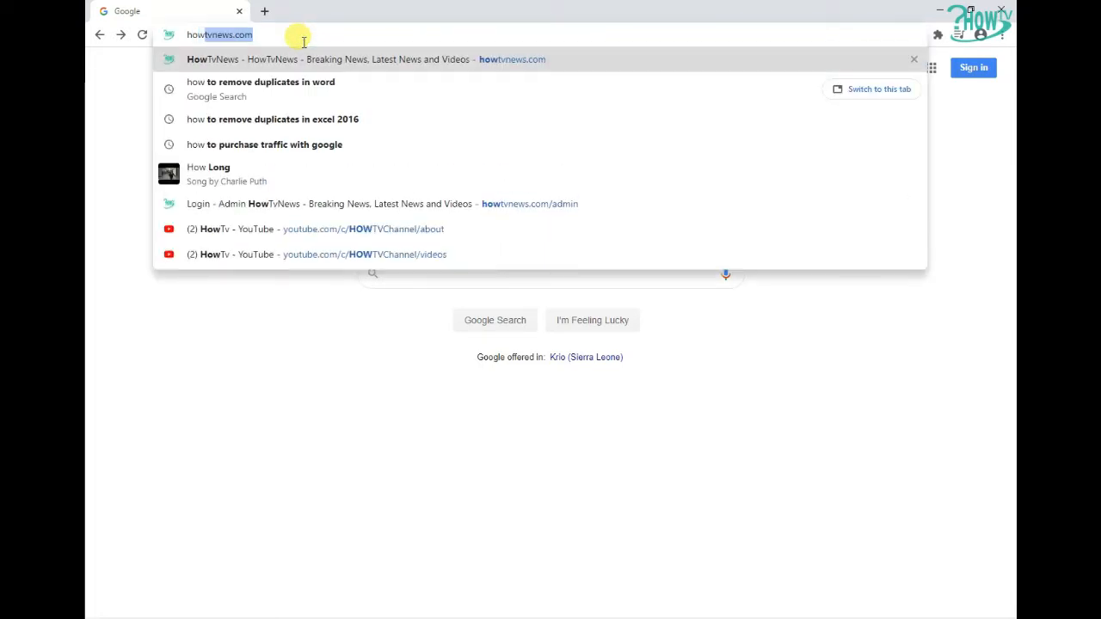
key(Return)
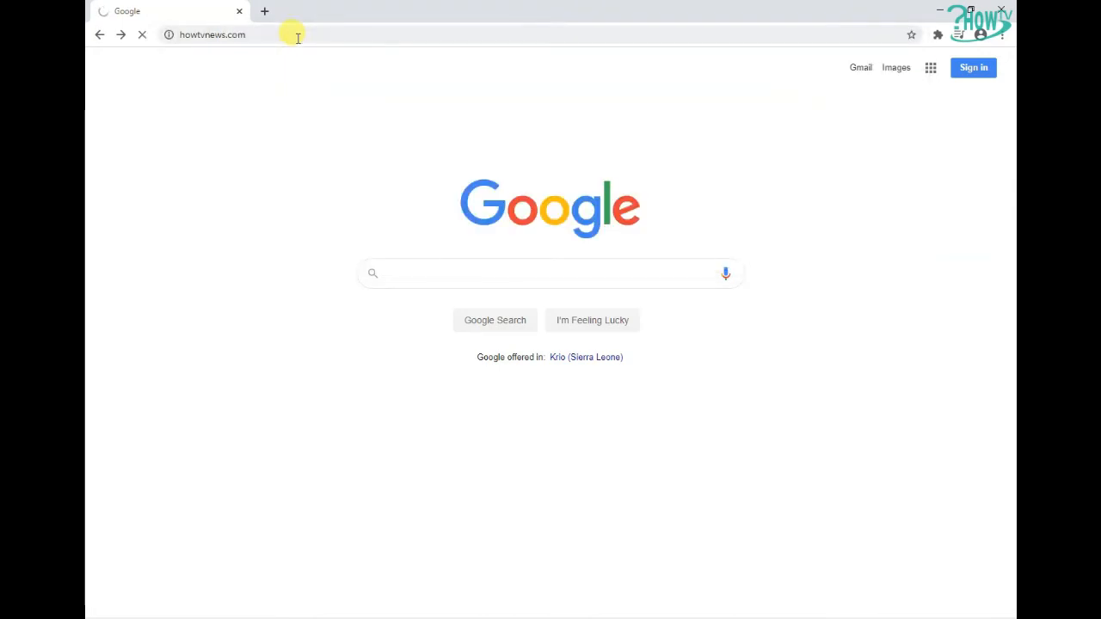
Open the site's Register page and bring its sign-up form into view
click(200, 34)
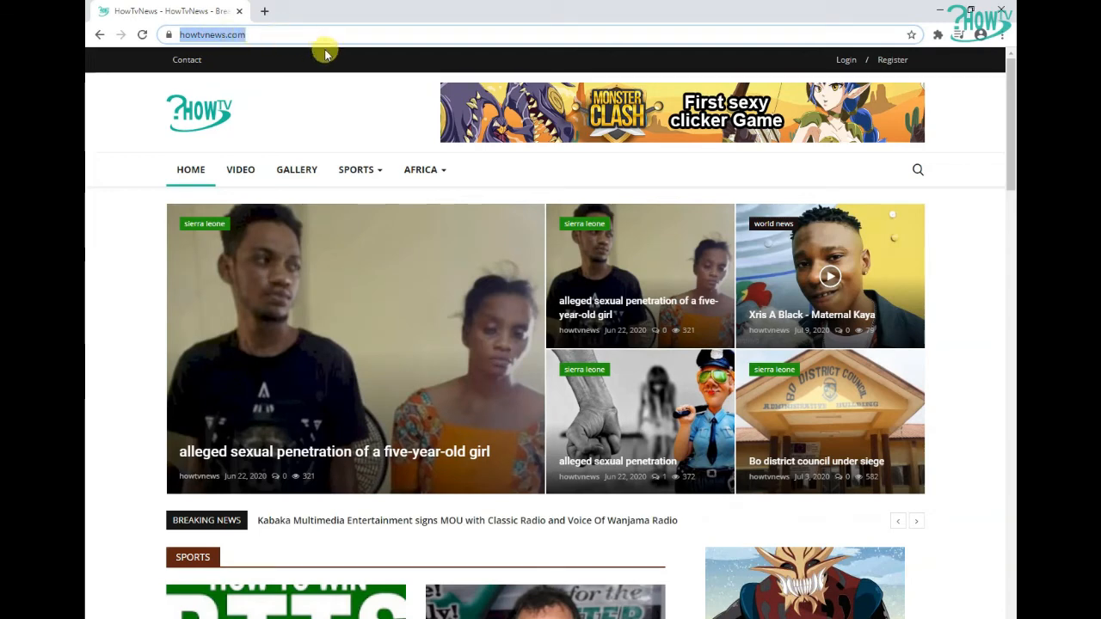
click(888, 61)
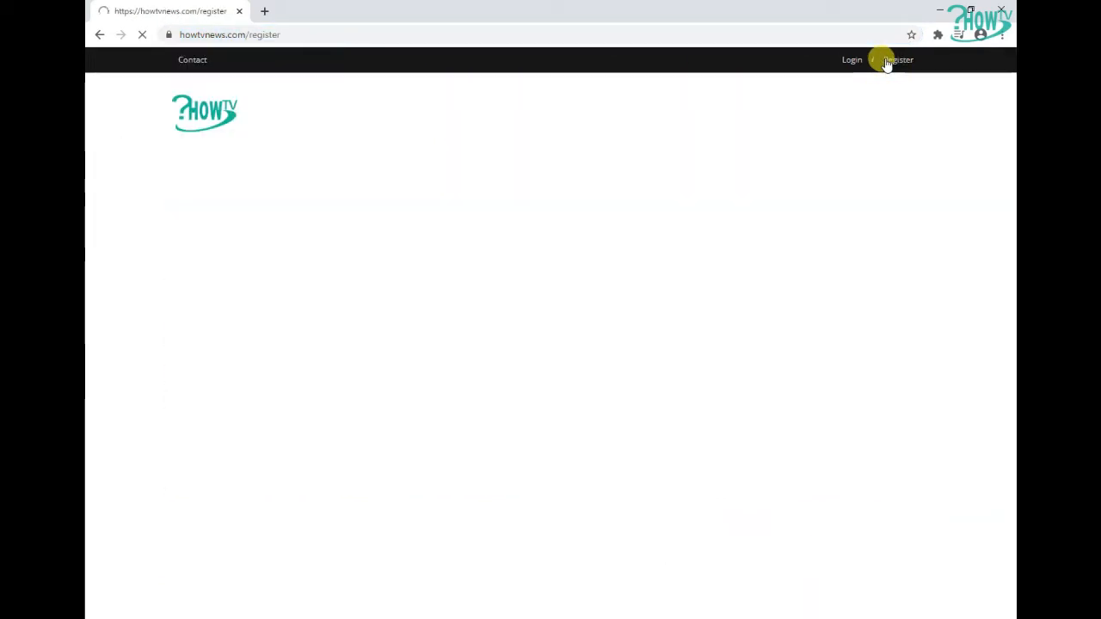
scroll(757, 189, down, 2)
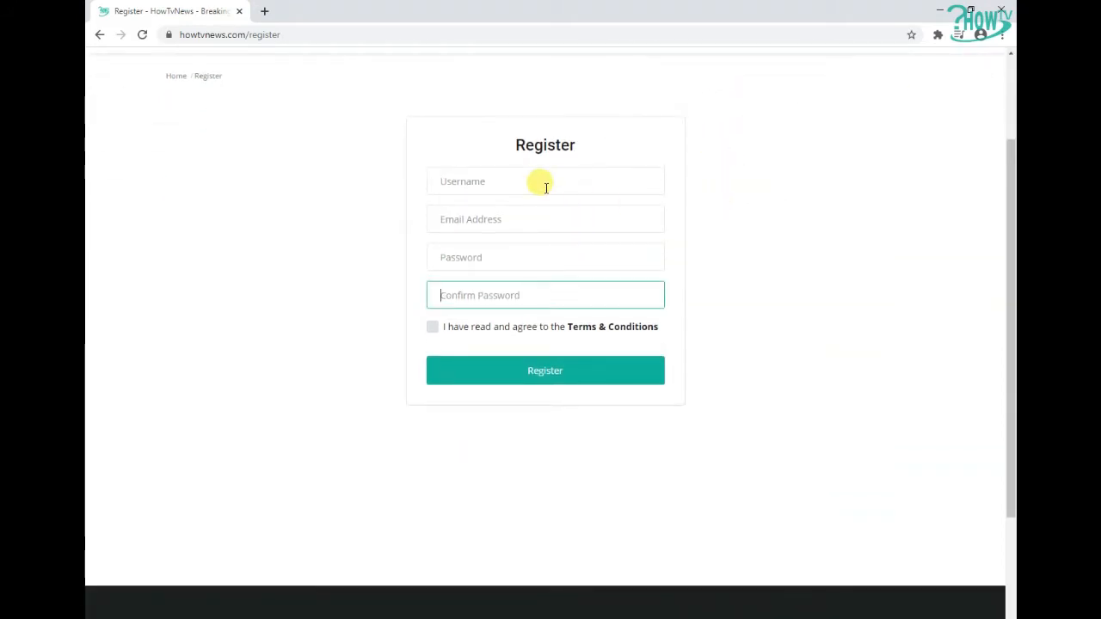
Enter a username in the Username field and copy it
click(545, 188)
text(tiokekea)
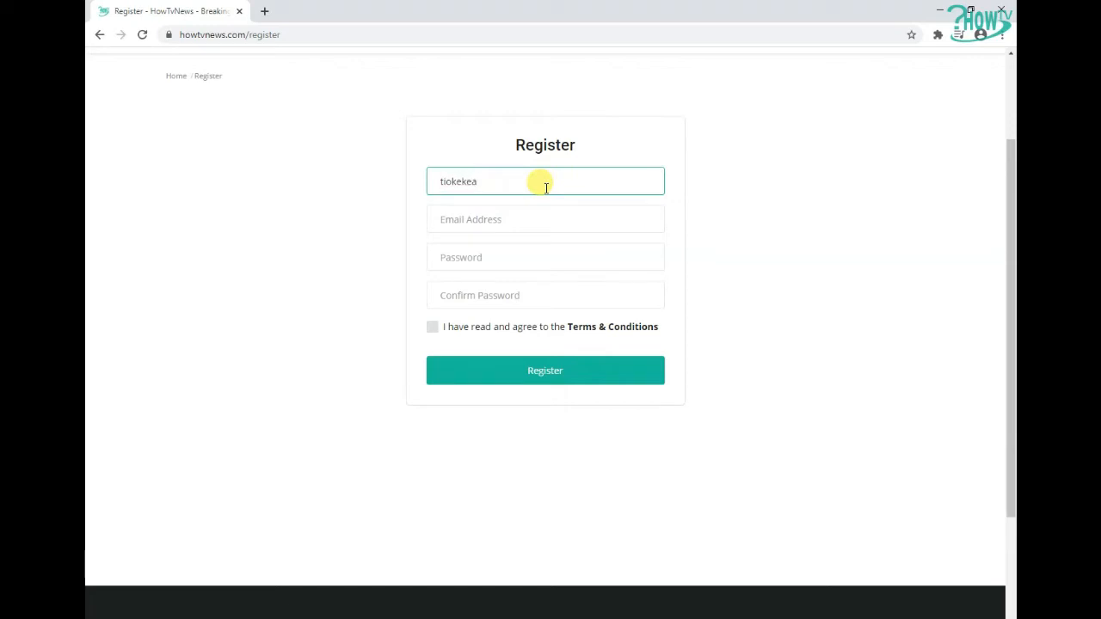
drag(535, 181, 392, 176)
right_click(461, 181)
click(503, 263)
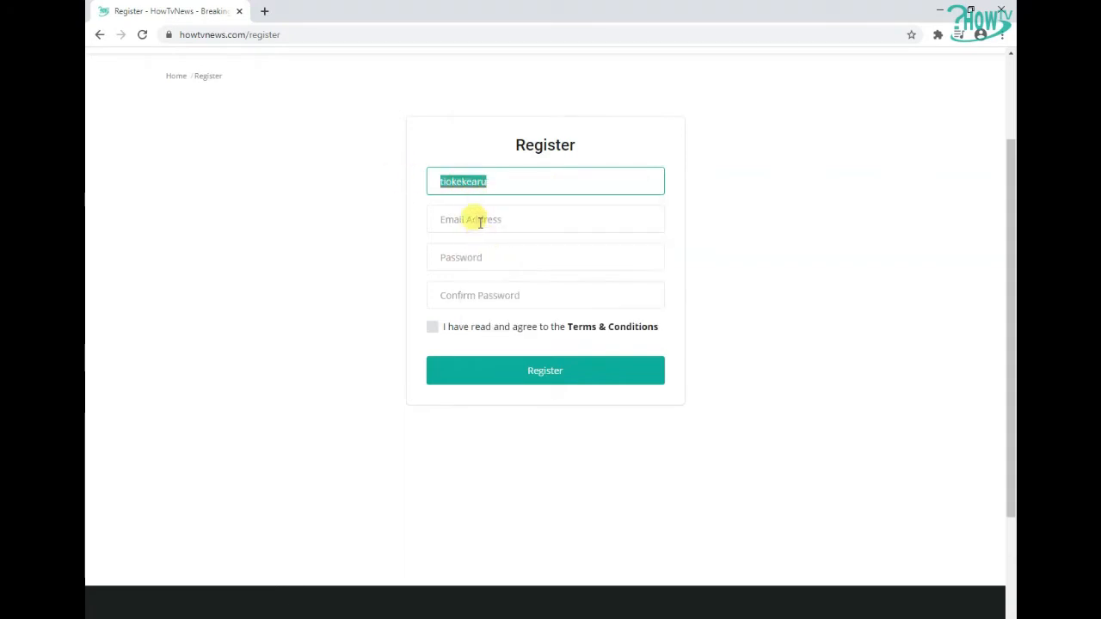
Fill in the Email Address field with the account's e-mail address
click(478, 220)
right_click(480, 224)
click(531, 322)
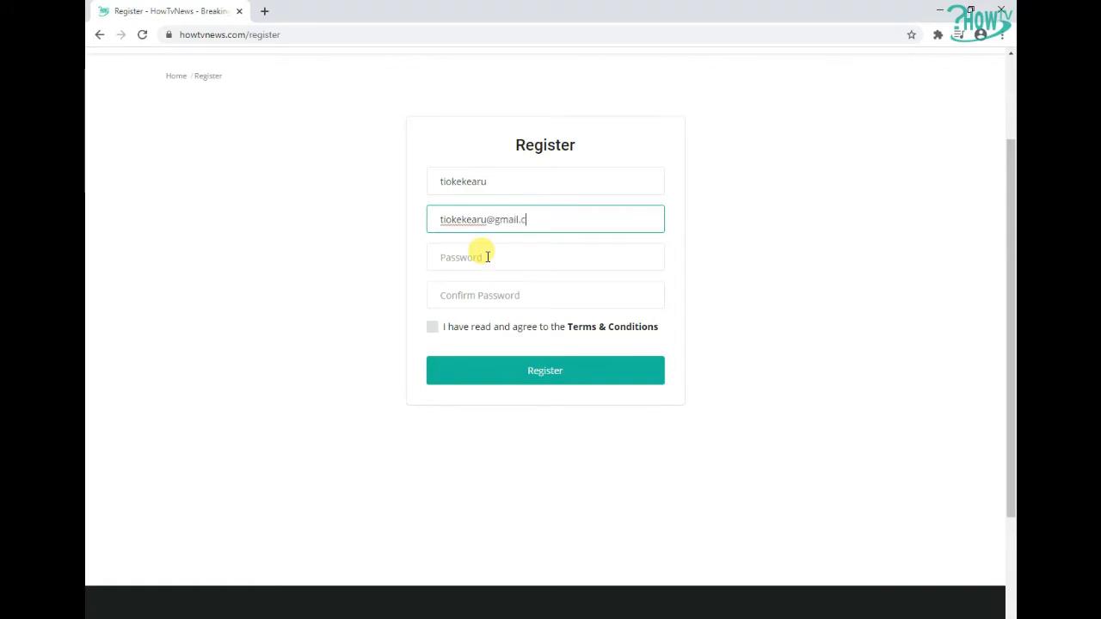
Enter and confirm the account password, agree to the Terms & Conditions and submit the registration
click(487, 256)
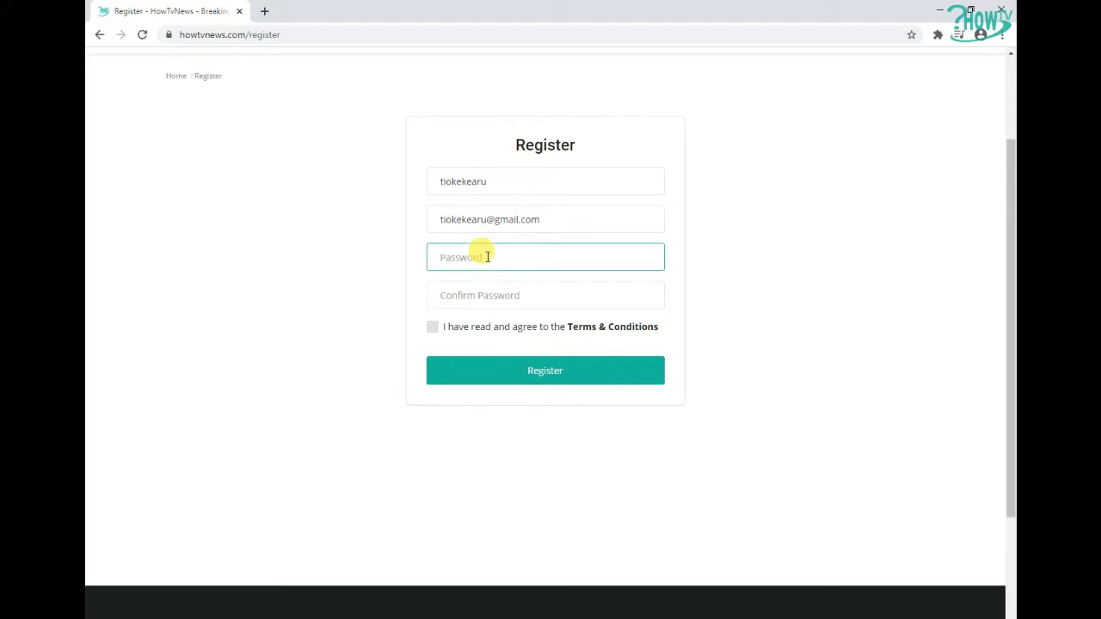
text(•••)
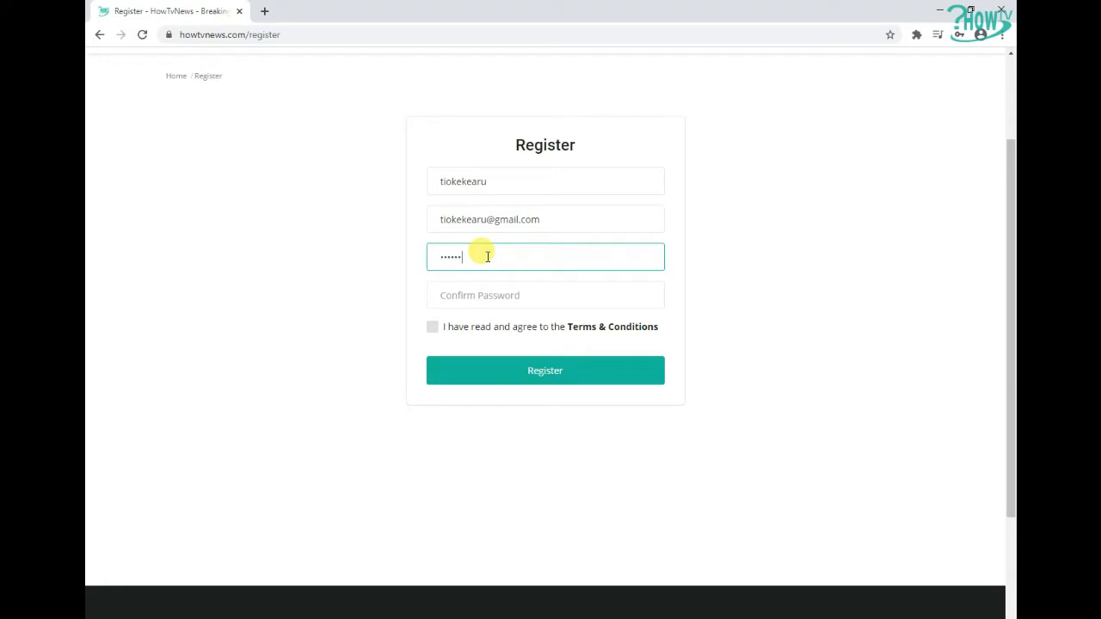
key(Tab)
text(•)
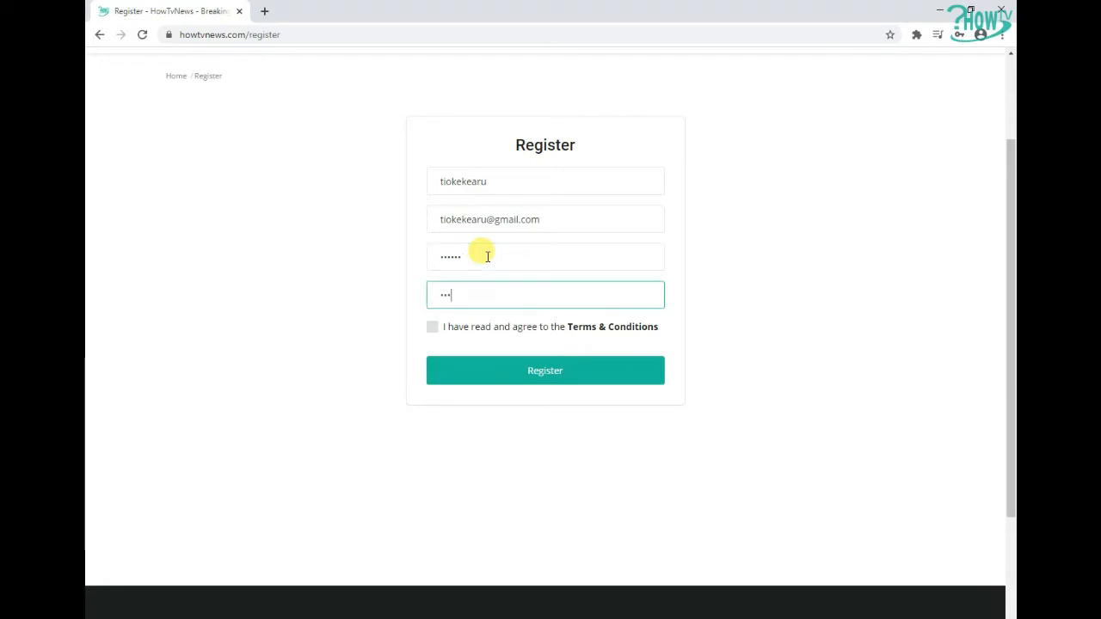
click(432, 329)
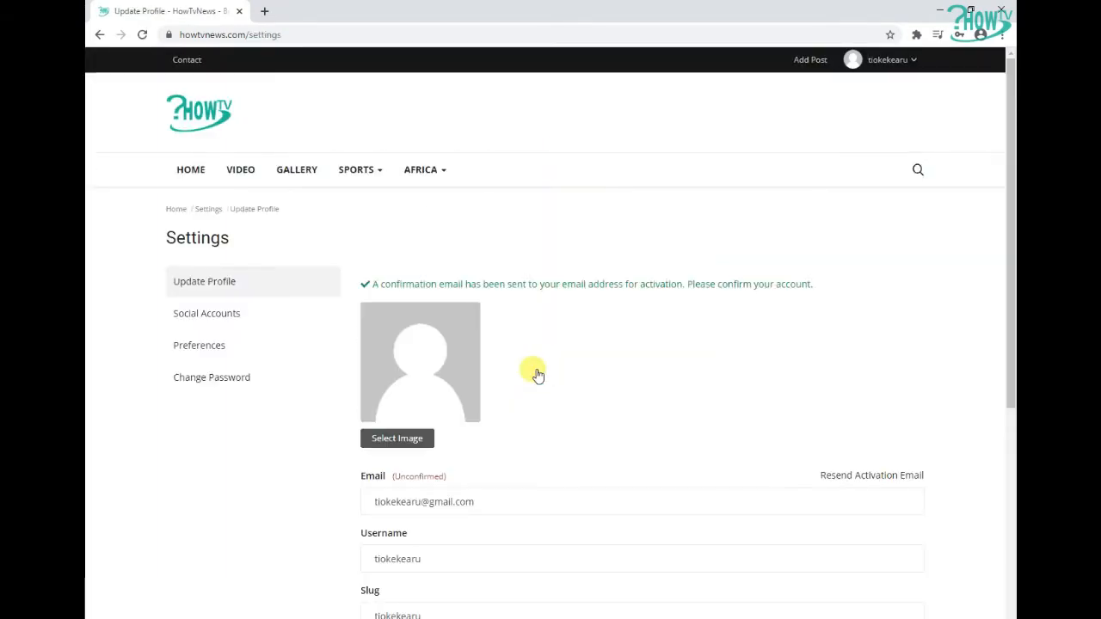
Examine the account confirmation notice on the profile settings page
scroll(573, 401, down, 3)
scroll(580, 401, up, 3)
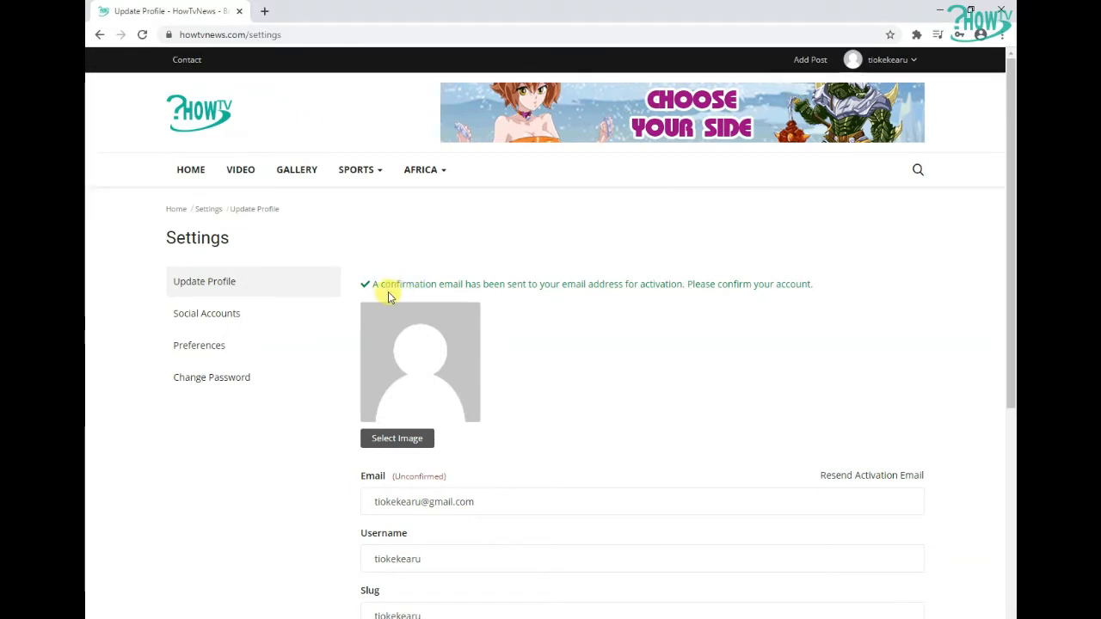
drag(369, 283, 819, 290)
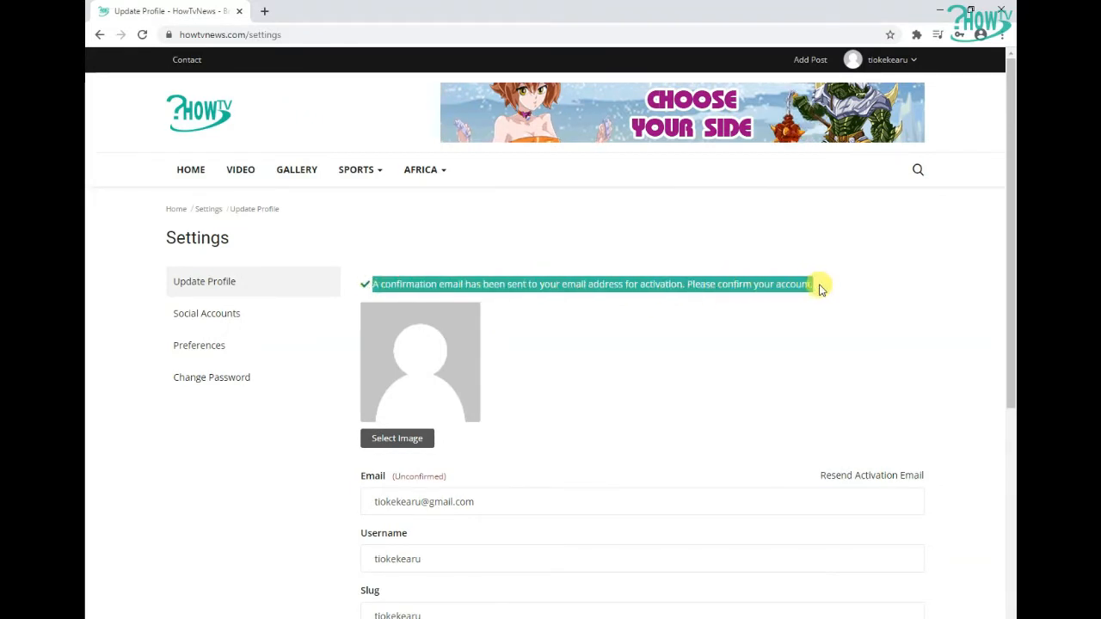
drag(370, 284, 817, 292)
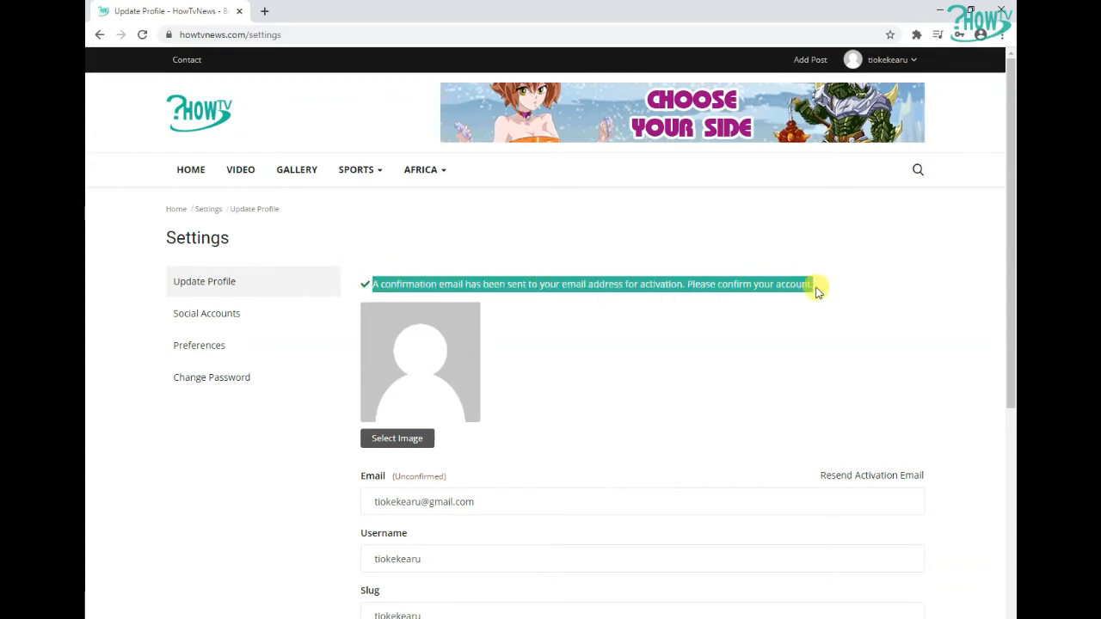
click(570, 273)
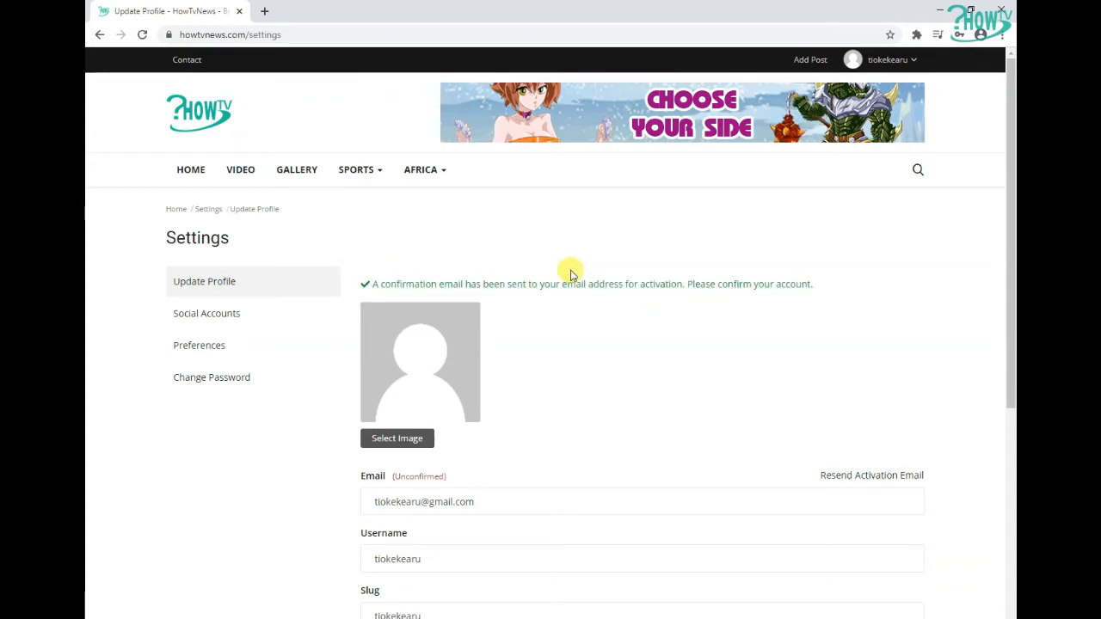
drag(374, 283, 900, 273)
click(873, 281)
drag(376, 283, 892, 284)
click(998, 261)
drag(1007, 221, 966, 324)
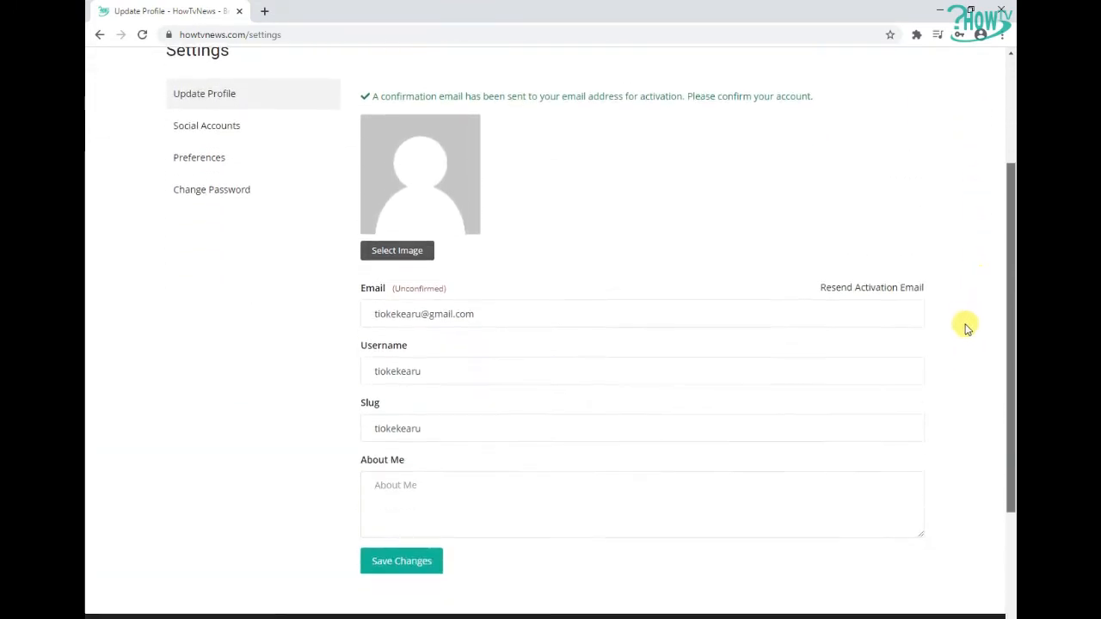
Review the profile's e-mail, username, slug and About Me fields and save the profile changes
drag(373, 318, 518, 318)
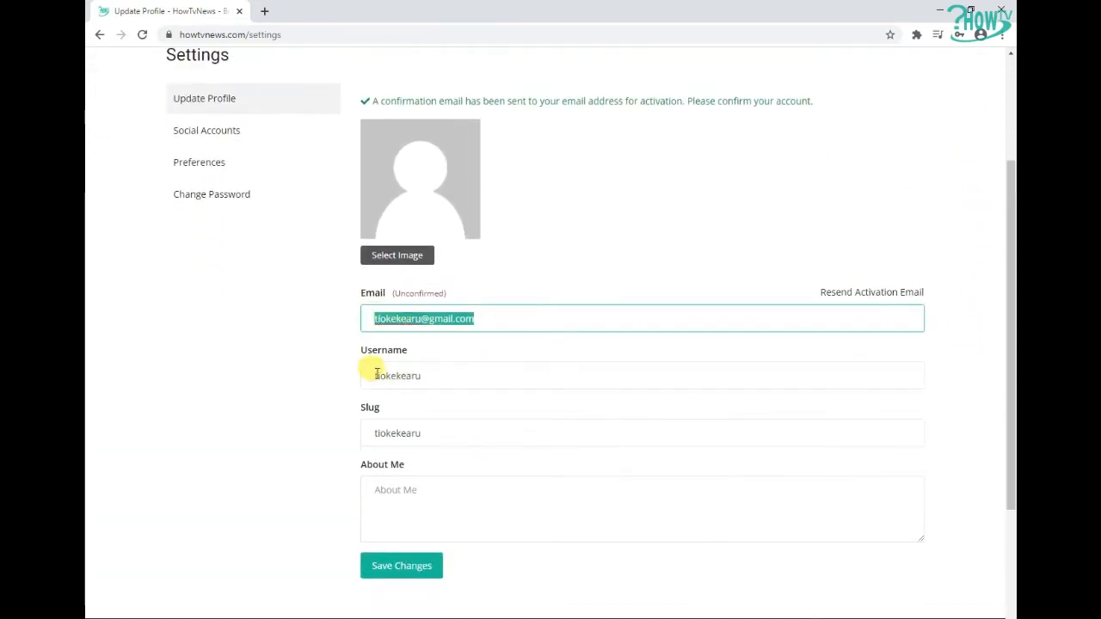
drag(364, 370, 491, 370)
drag(358, 407, 479, 430)
click(418, 413)
click(479, 430)
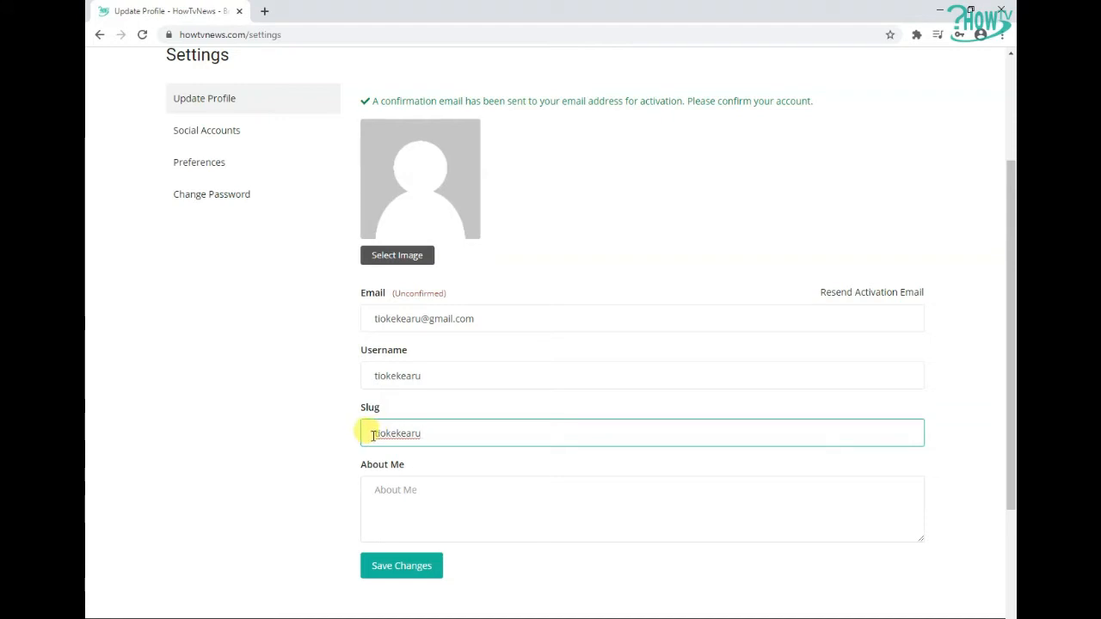
drag(371, 434, 492, 434)
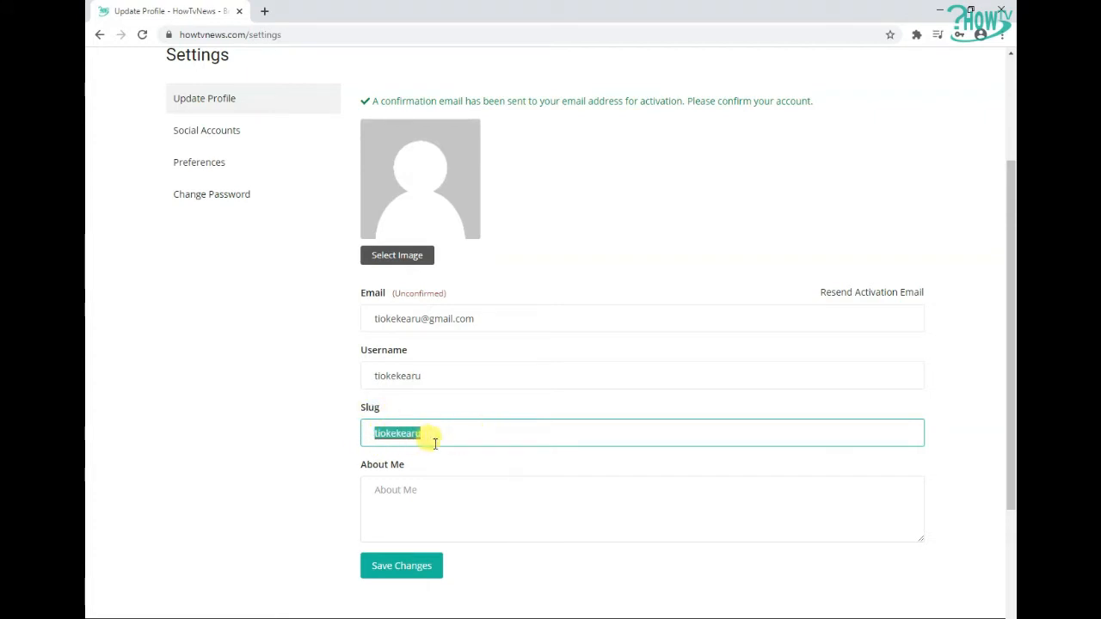
click(550, 396)
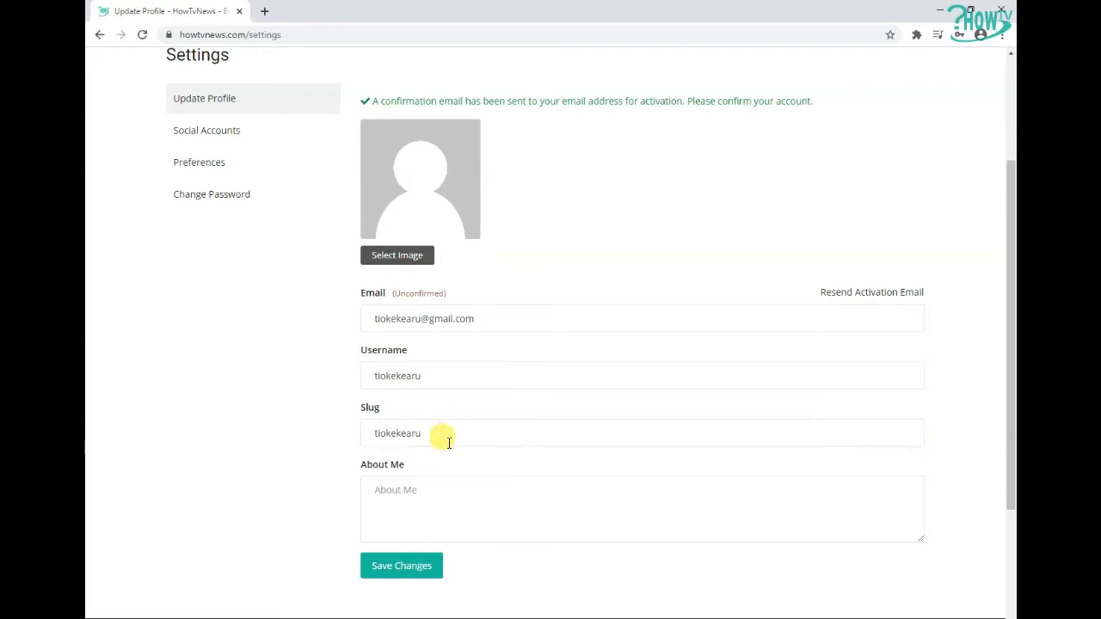
click(411, 497)
click(375, 493)
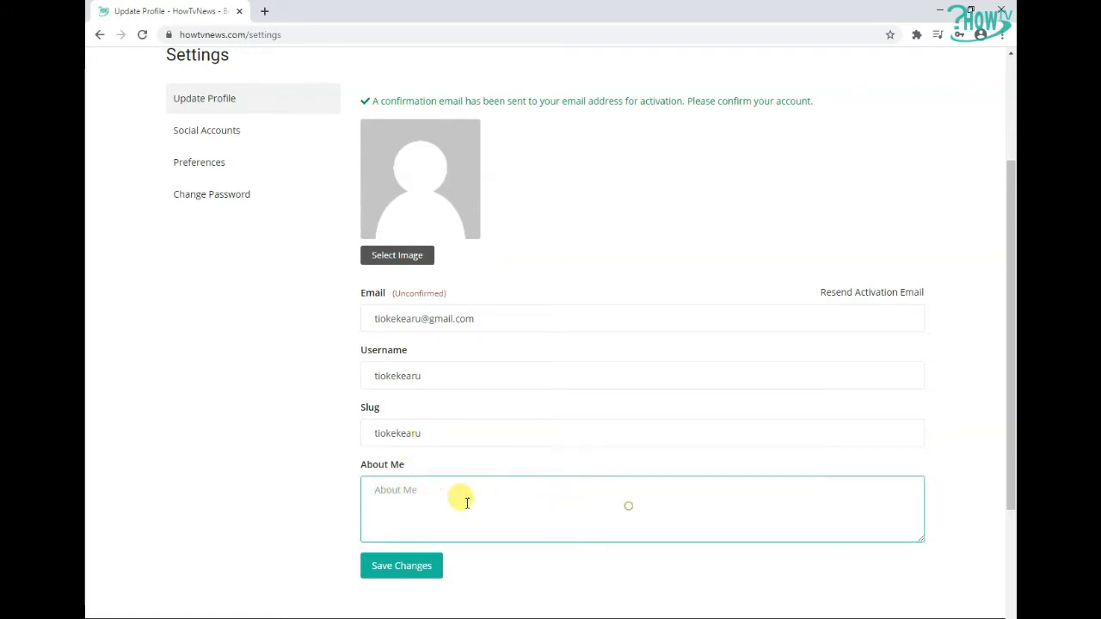
click(408, 566)
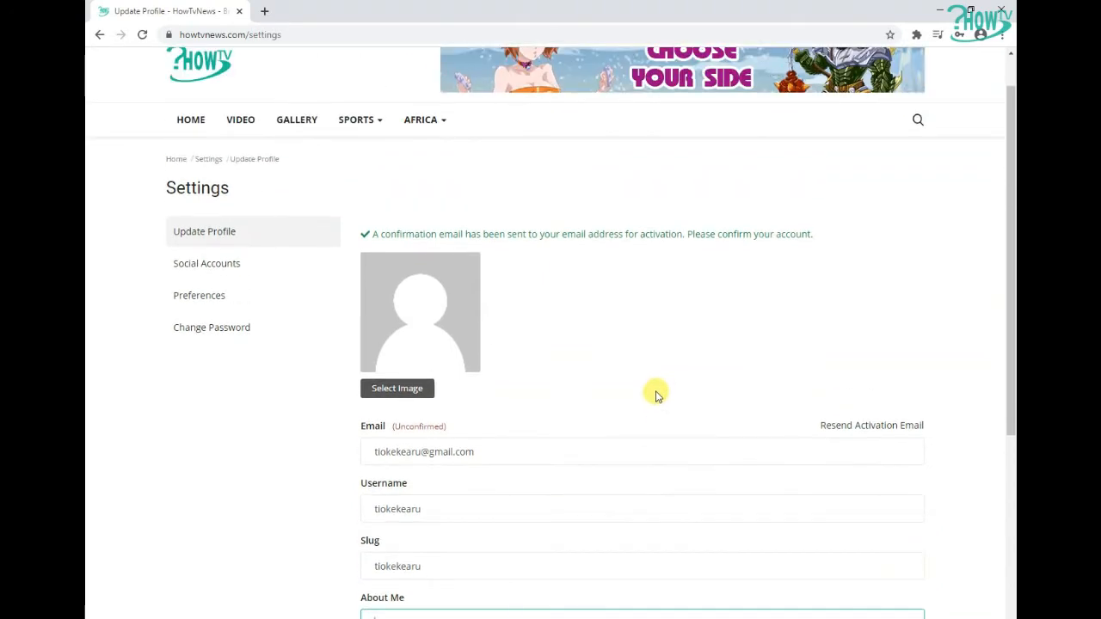
Open the Social Accounts settings and go through each social profile URL field
click(236, 259)
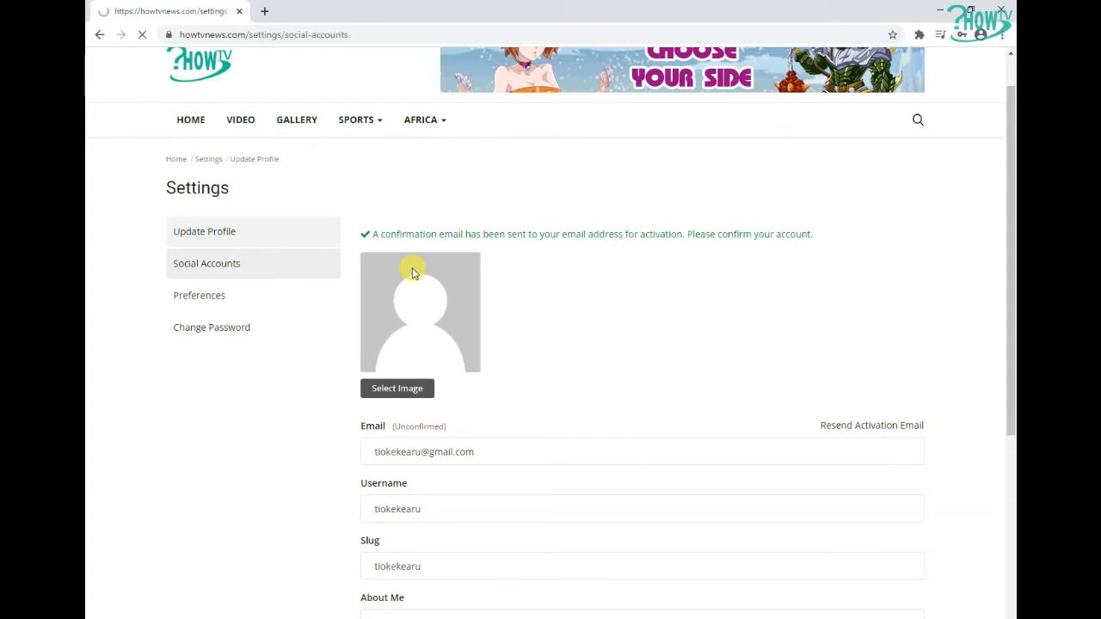
scroll(570, 325, down, 2)
click(422, 163)
click(421, 225)
click(428, 283)
click(422, 343)
click(451, 398)
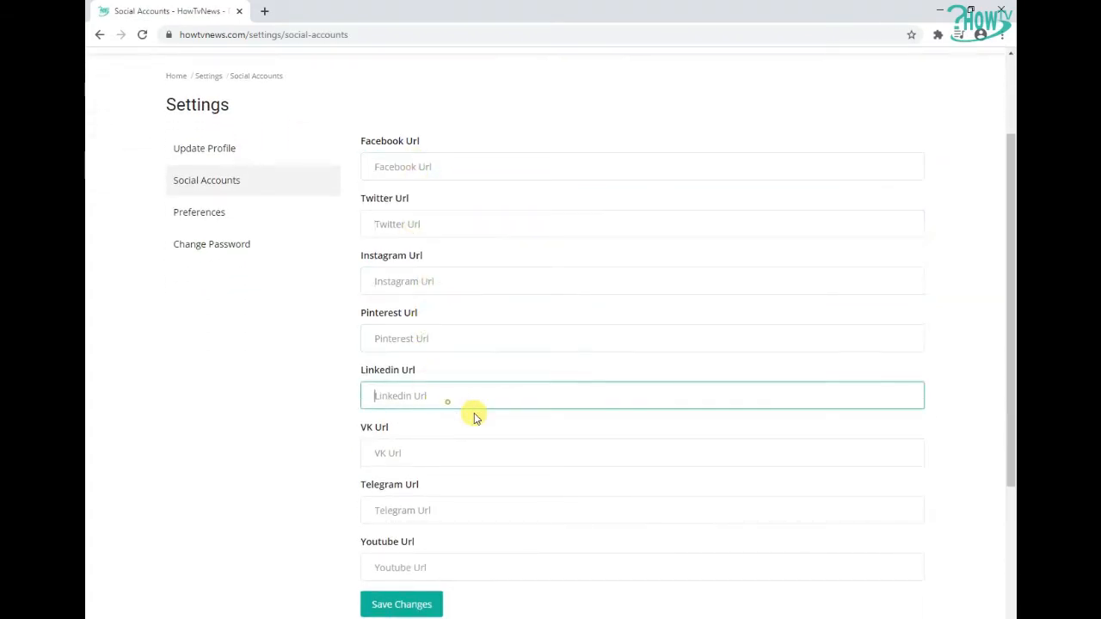
click(443, 449)
click(441, 508)
click(465, 567)
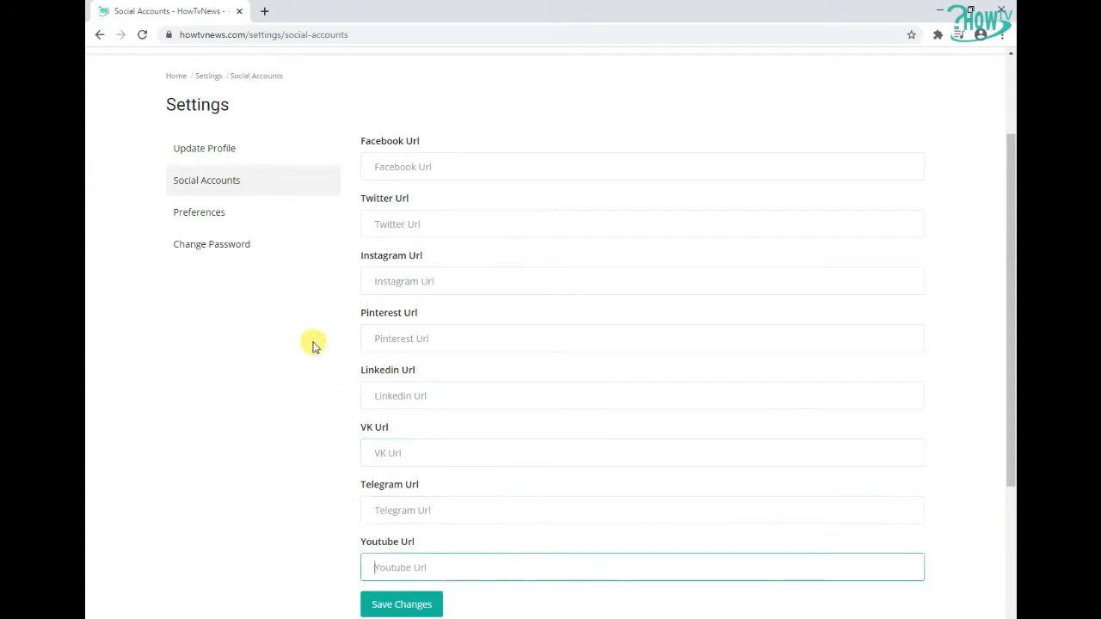
Open the Preferences settings and view the e-mail visibility and RSS Feeds options
click(199, 215)
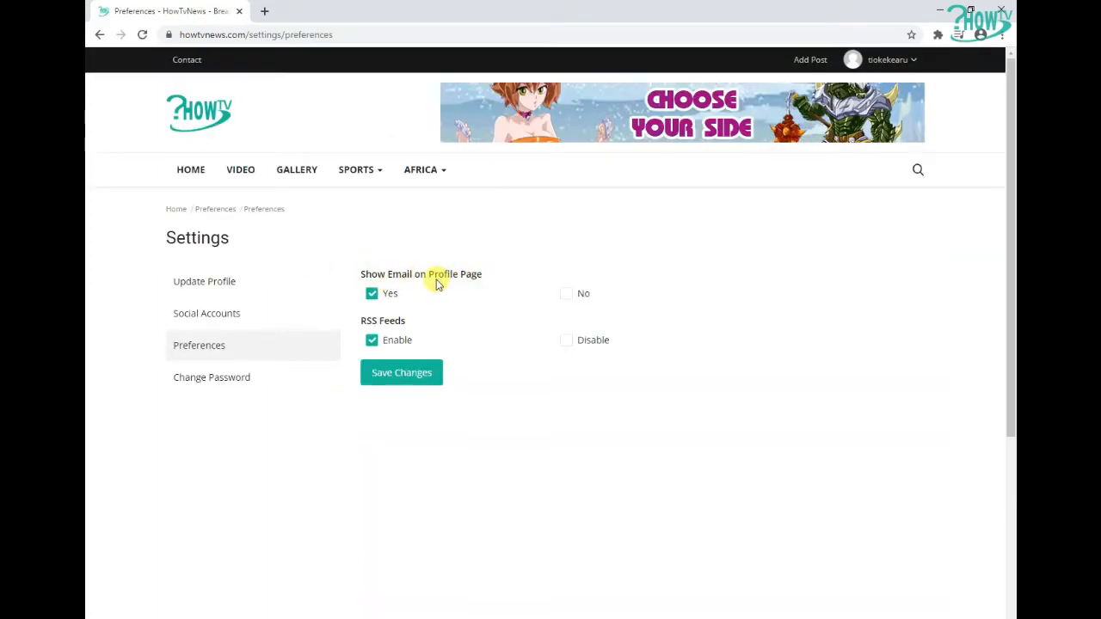
drag(361, 320, 411, 327)
click(411, 327)
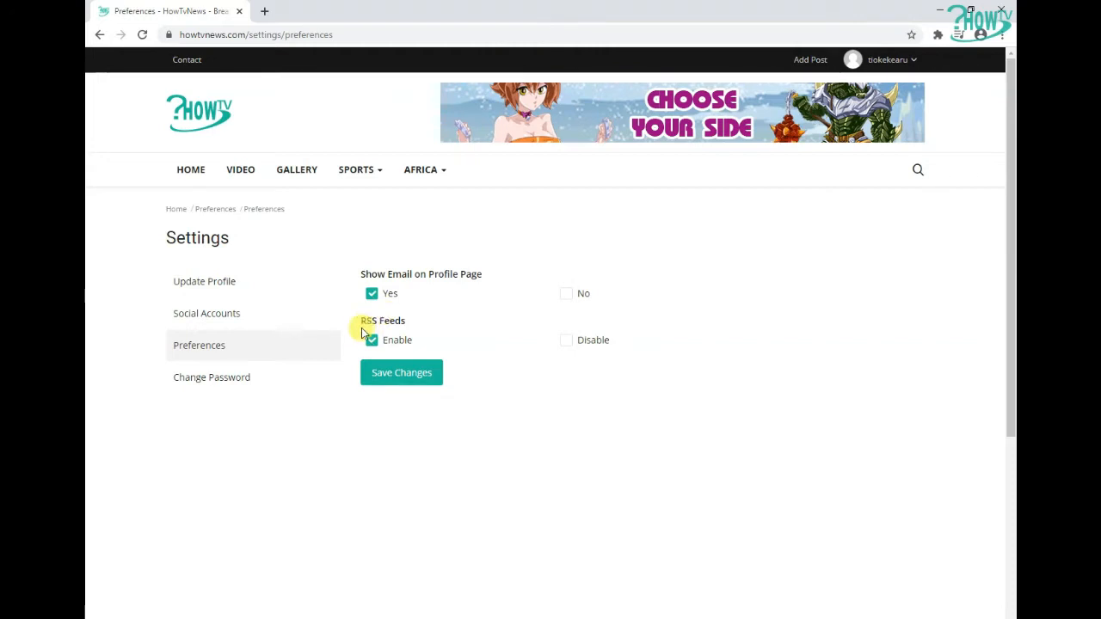
Open the Change Password settings and go through its old, new and confirm password fields
click(215, 383)
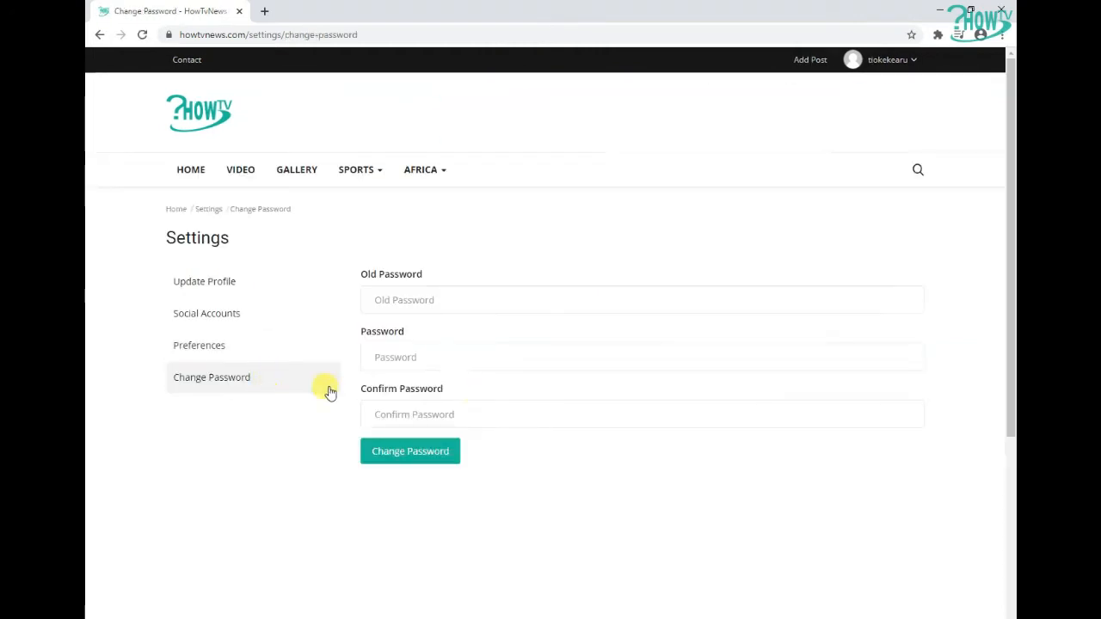
click(385, 298)
click(444, 359)
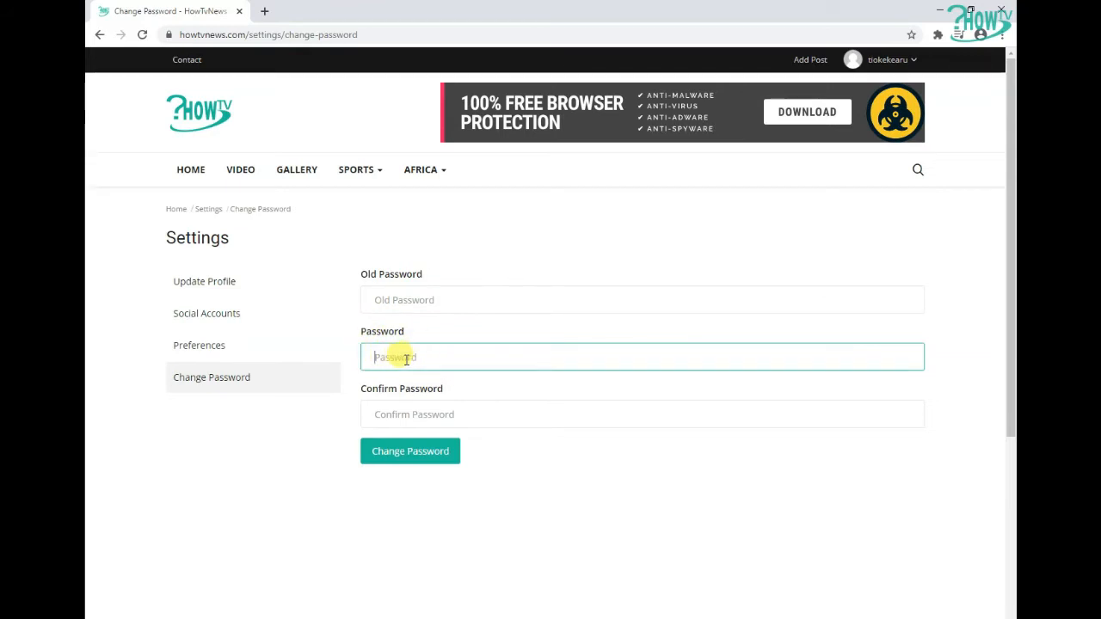
click(416, 406)
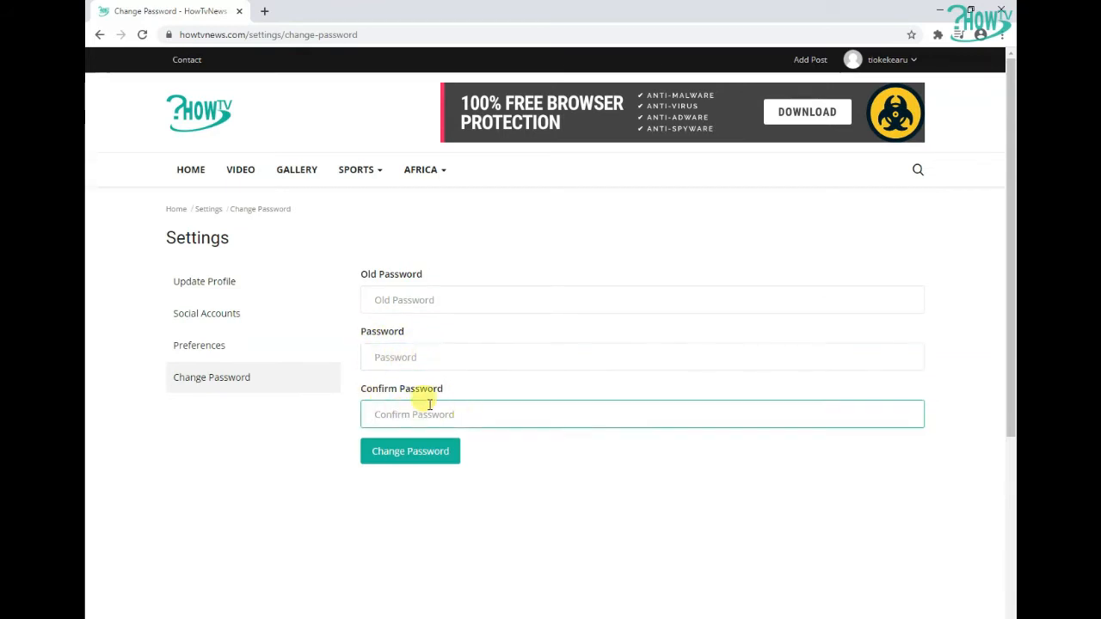
Return to the profile settings and confirm the account through the link in the confirmation e-mail
click(277, 277)
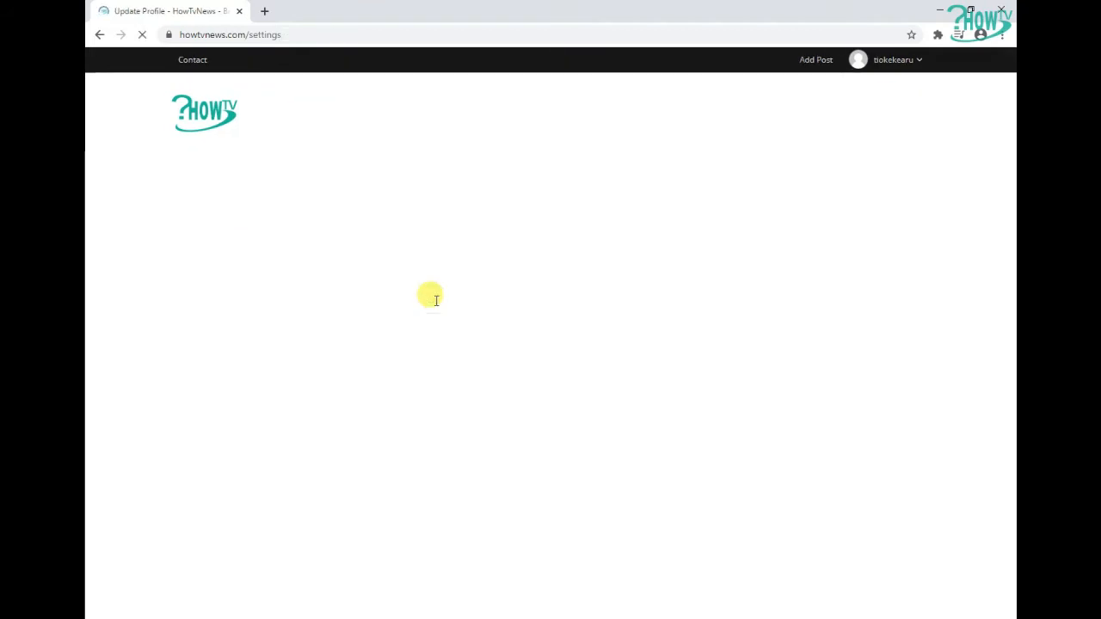
scroll(465, 319, down, 3)
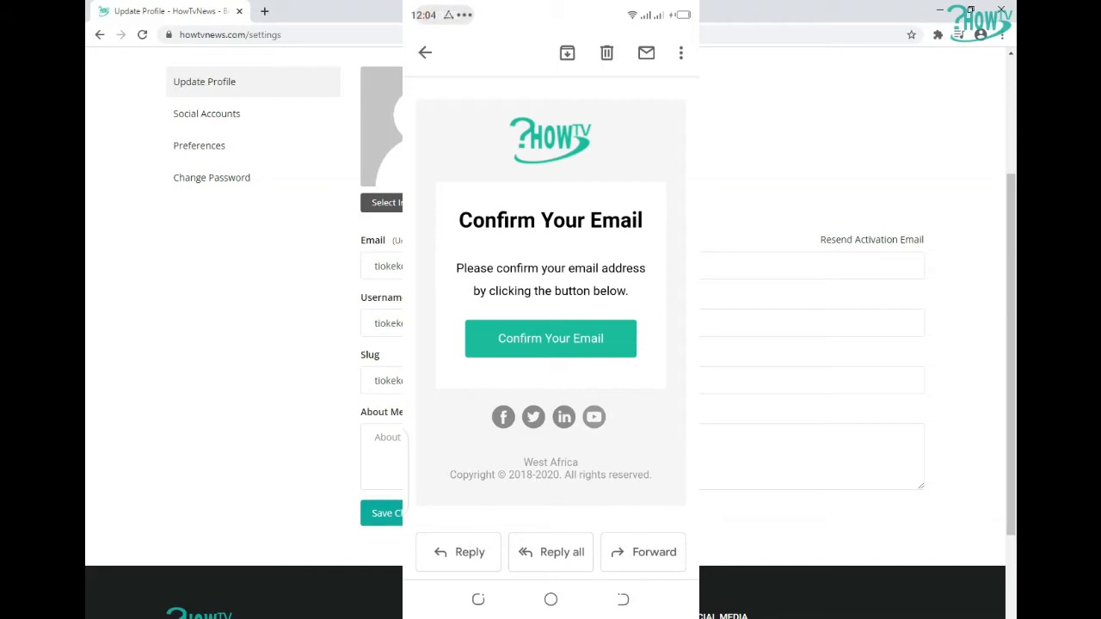
click(551, 339)
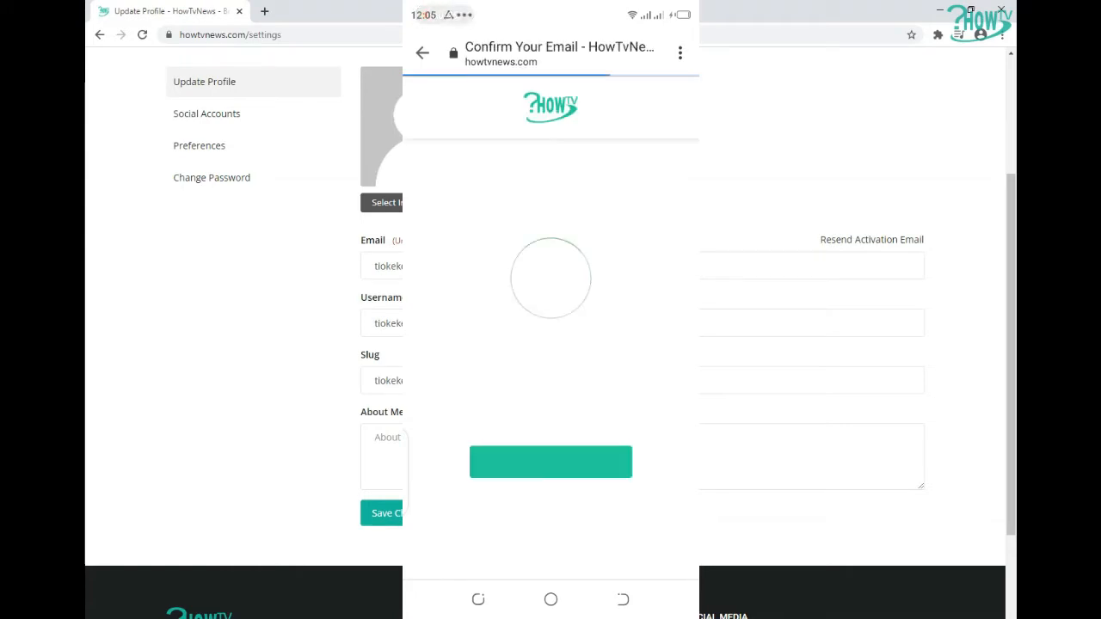
Finish the e-mail confirmation on the phone and go back to the site's homepage
scroll(550, 345, down, 2)
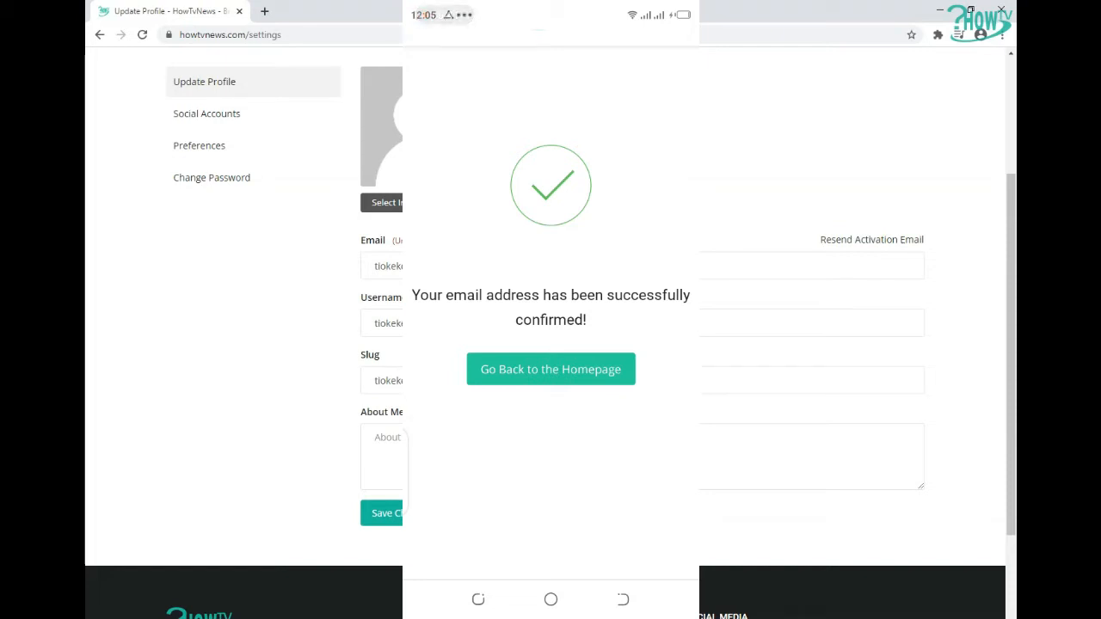
click(551, 369)
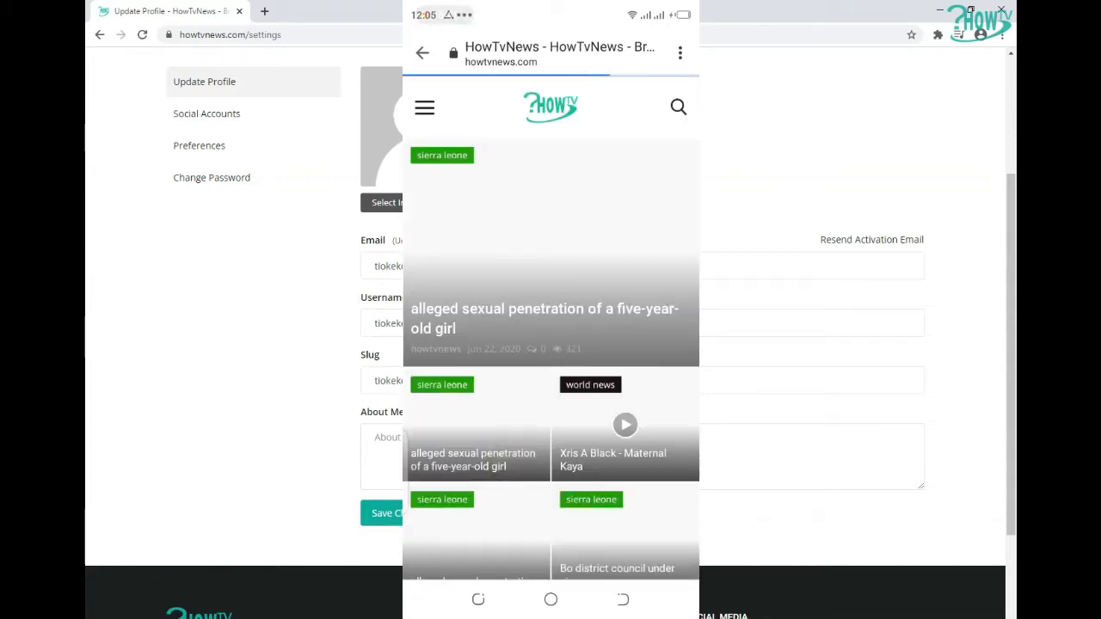
Scroll through the site's homepage on the phone
scroll(551, 345, down, 5)
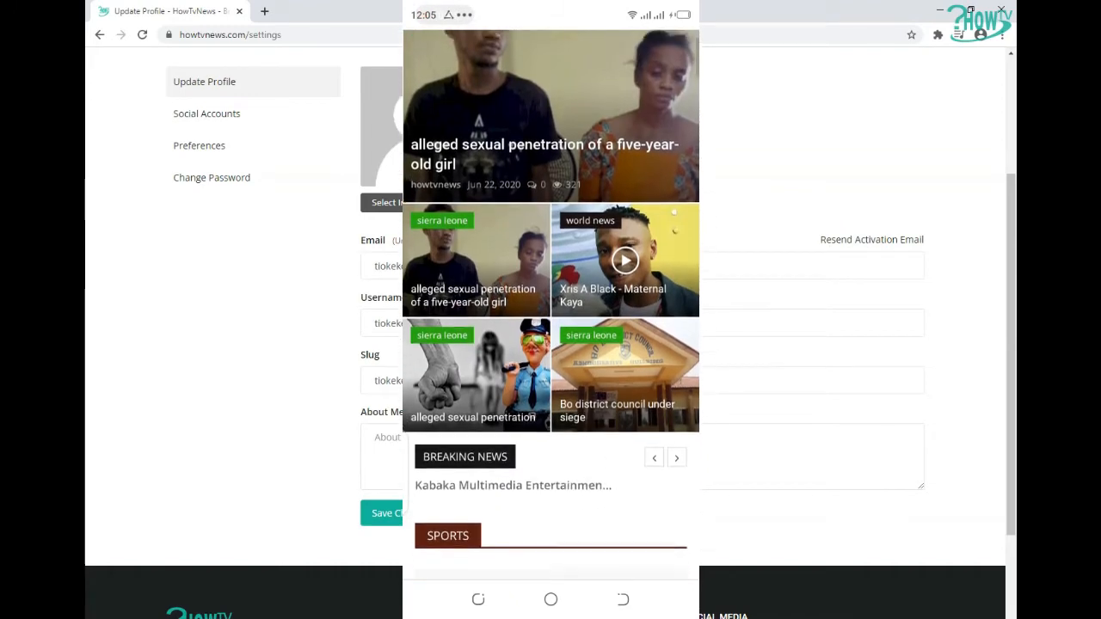
scroll(550, 344, up, 4)
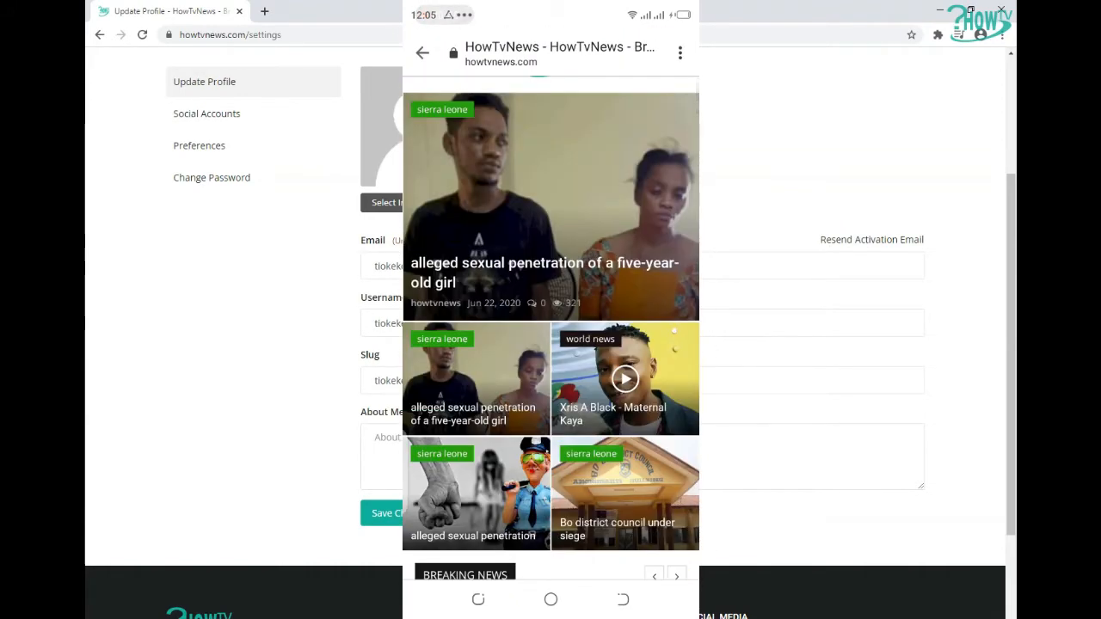
scroll(550, 345, up, 2)
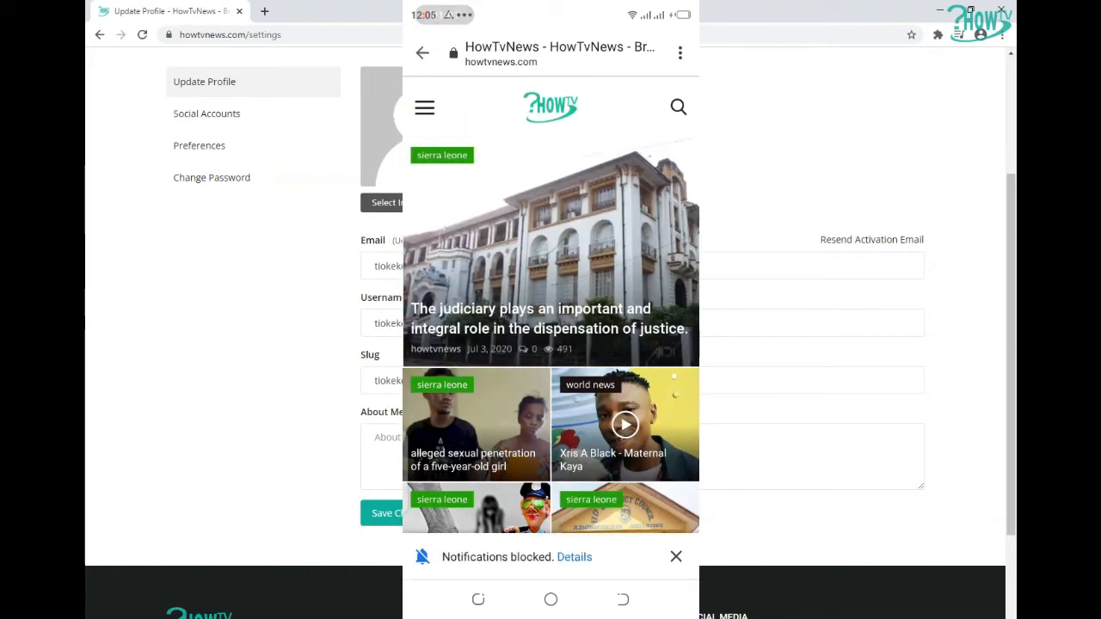
drag(404, 456, 481, 456)
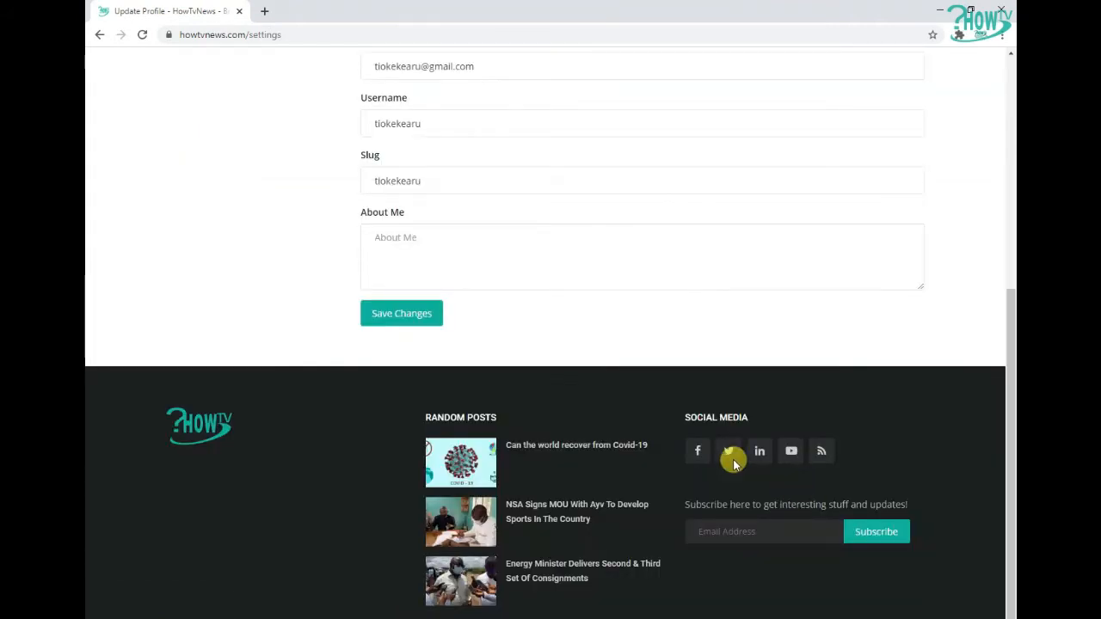
Reload the profile settings page, check the e-mail's status, and view the public profile page
click(141, 34)
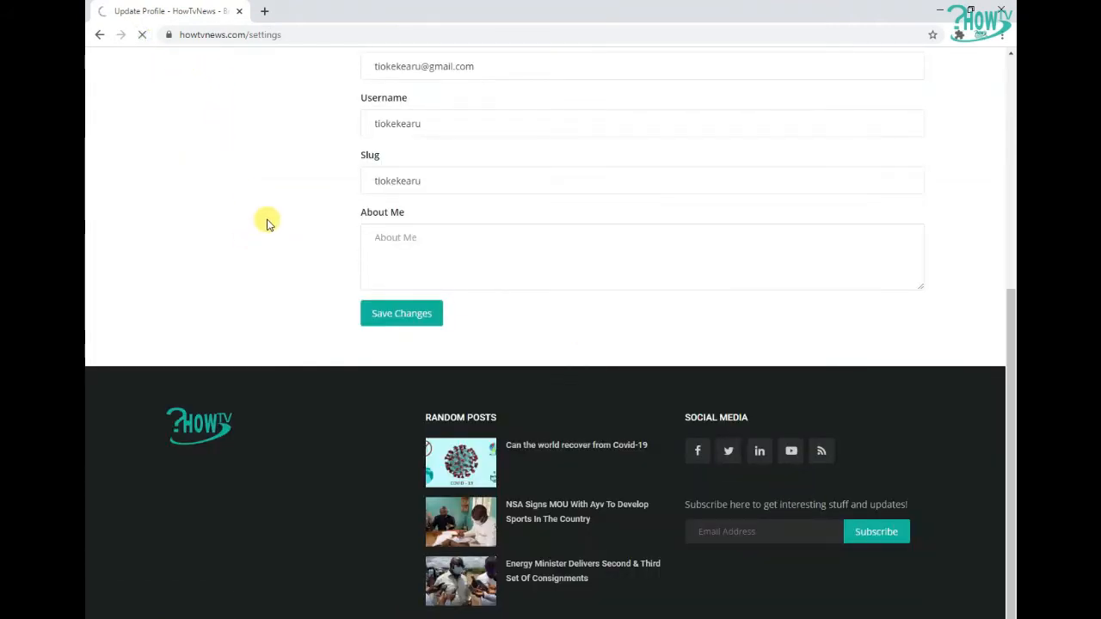
scroll(255, 195, up, 4)
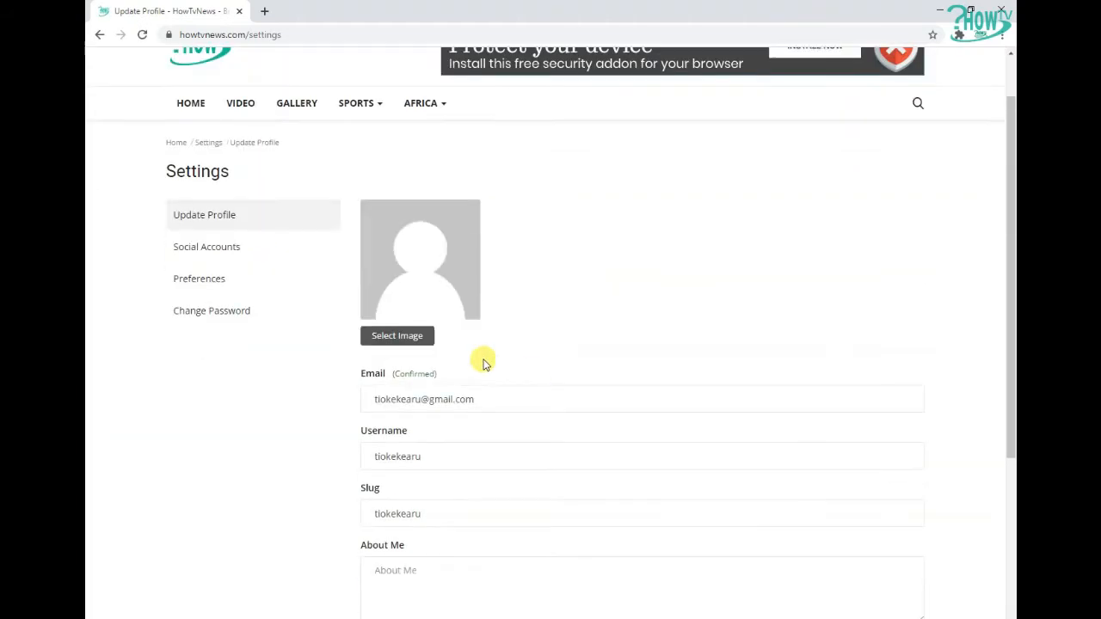
drag(359, 379, 523, 373)
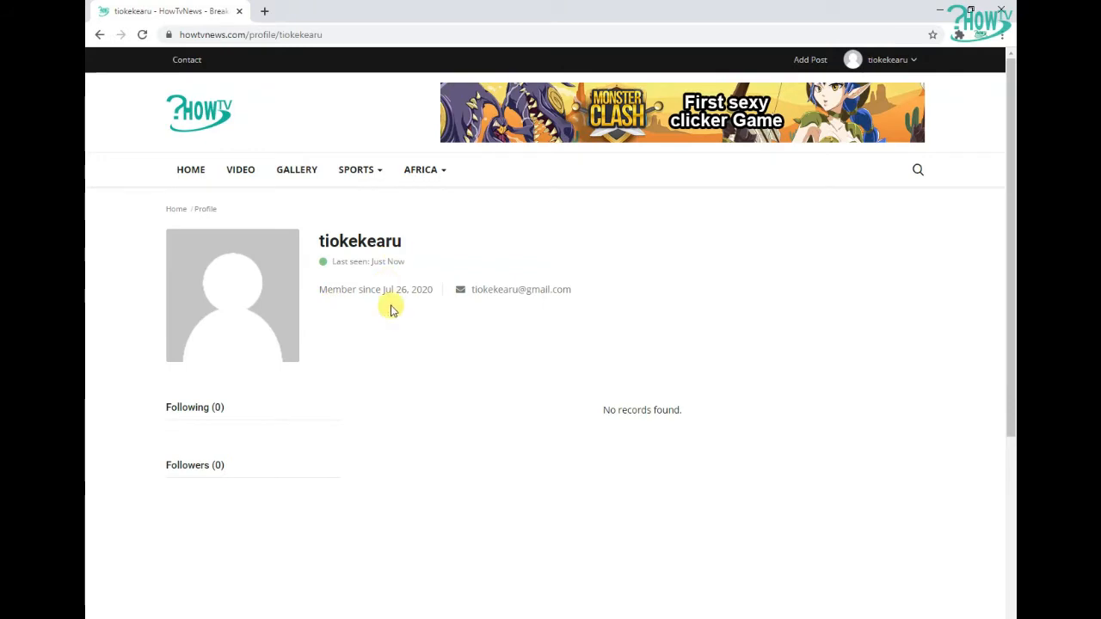
scroll(437, 334, down, 2)
scroll(437, 334, down, 3)
scroll(442, 335, up, 4)
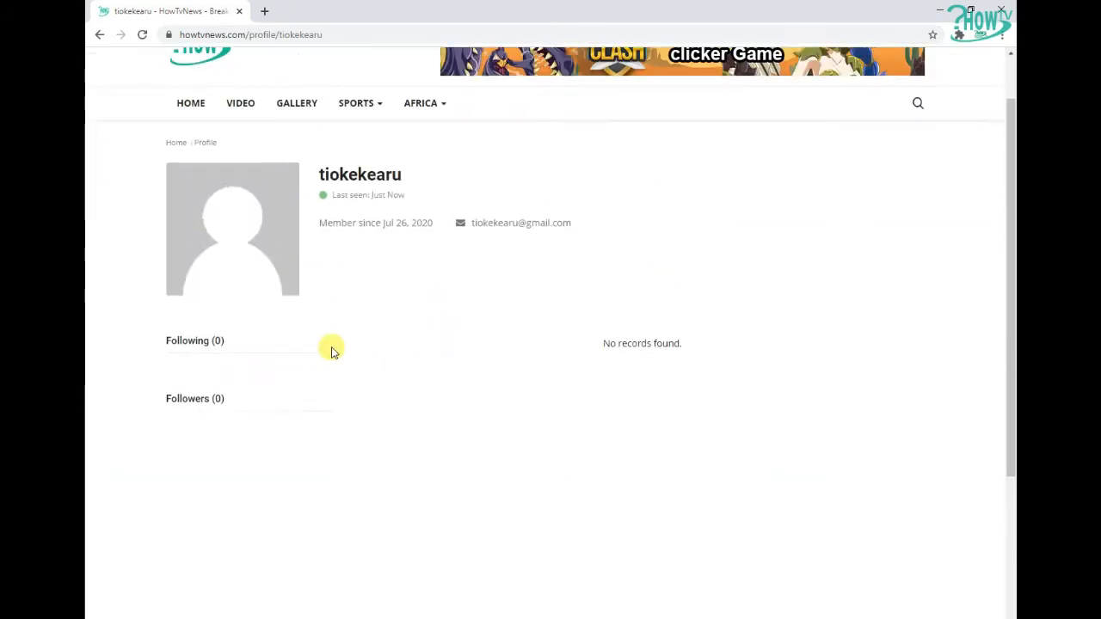
scroll(289, 344, up, 1)
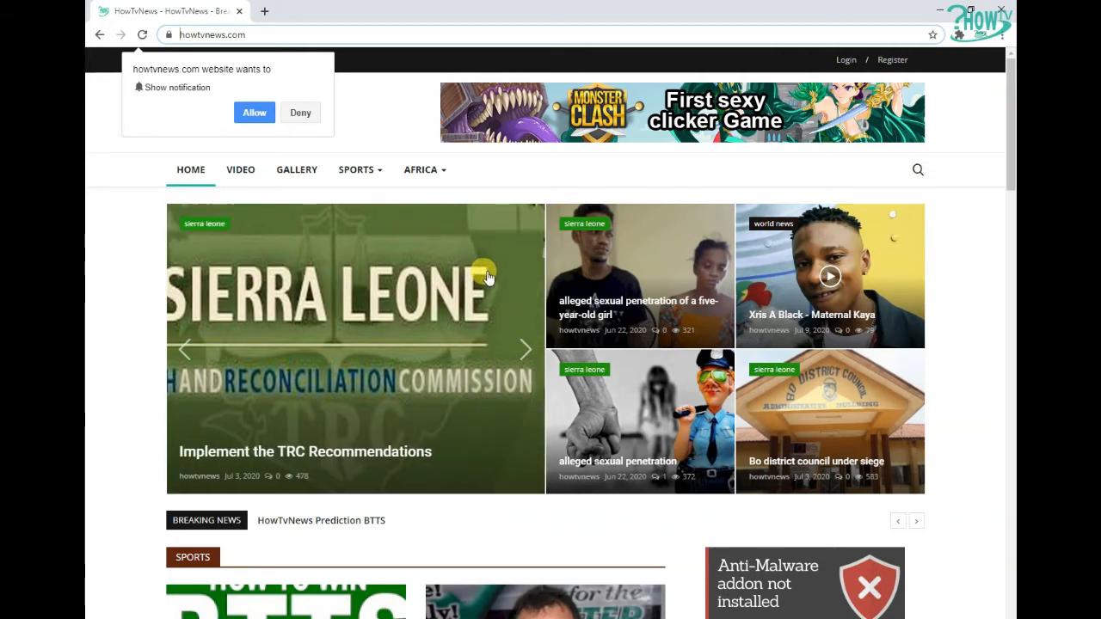
Allow the site's notifications and close the notification confirmation popup
click(253, 113)
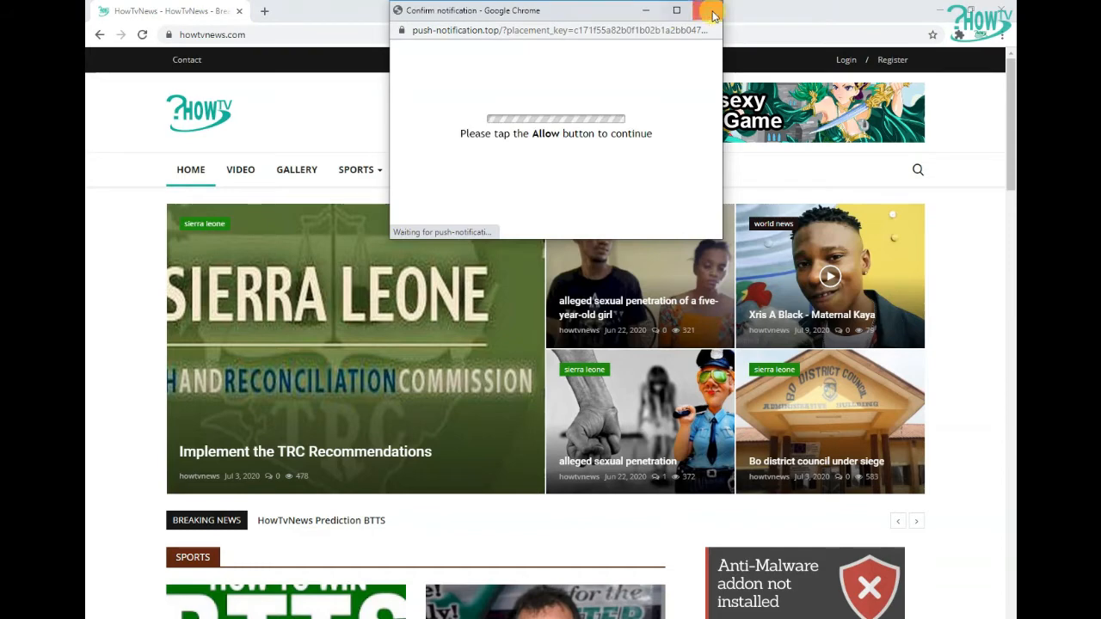
click(571, 104)
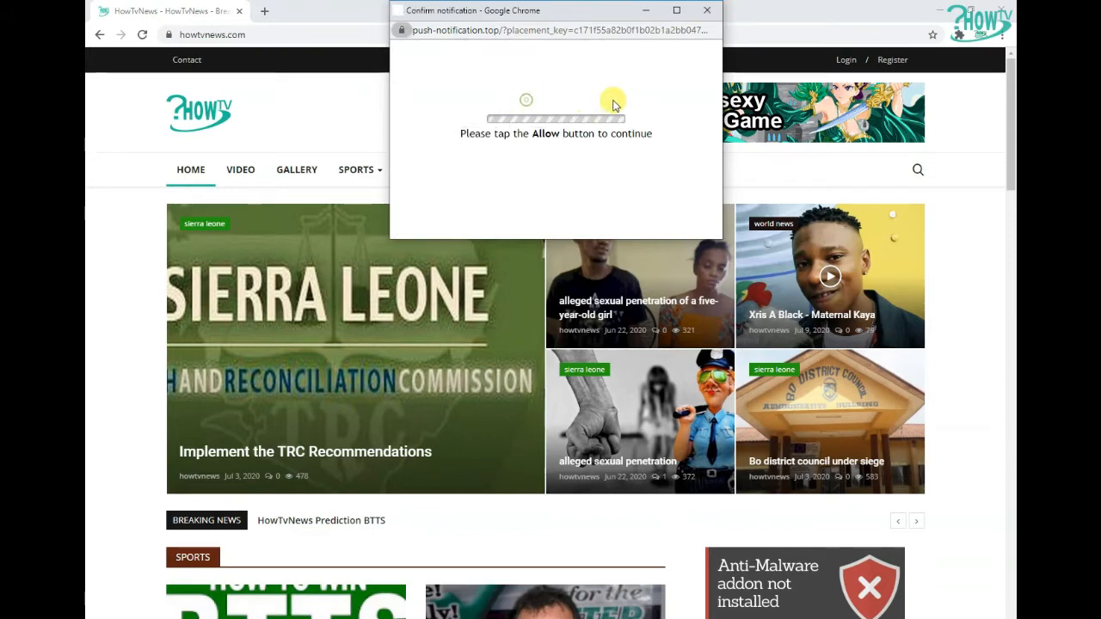
click(708, 12)
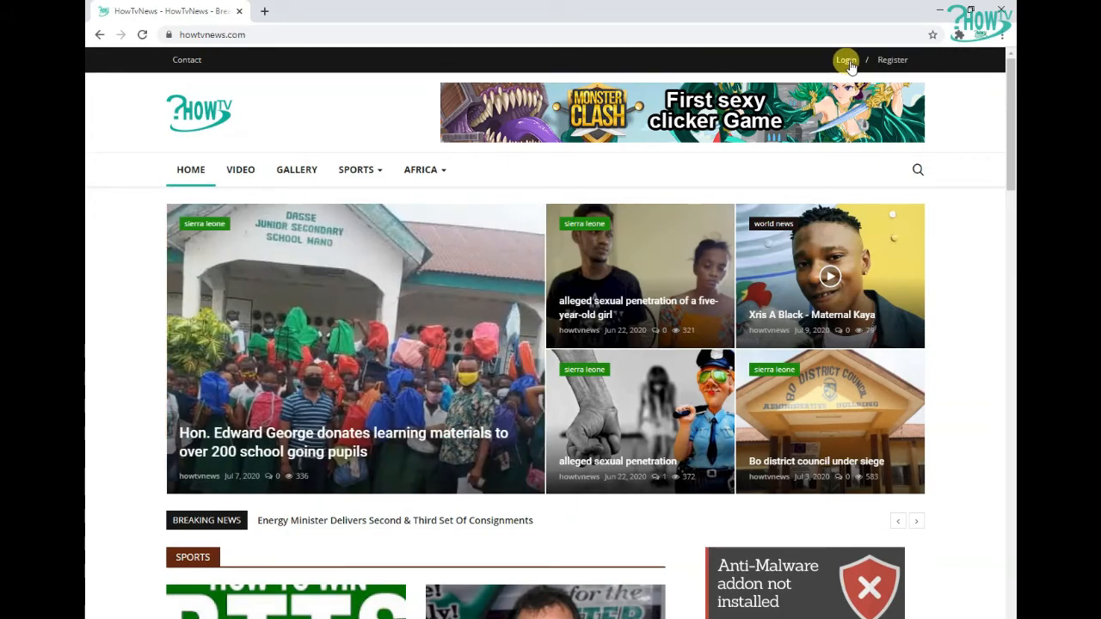
Log in with the account's e-mail address and password
click(847, 62)
click(573, 316)
click(512, 396)
click(514, 347)
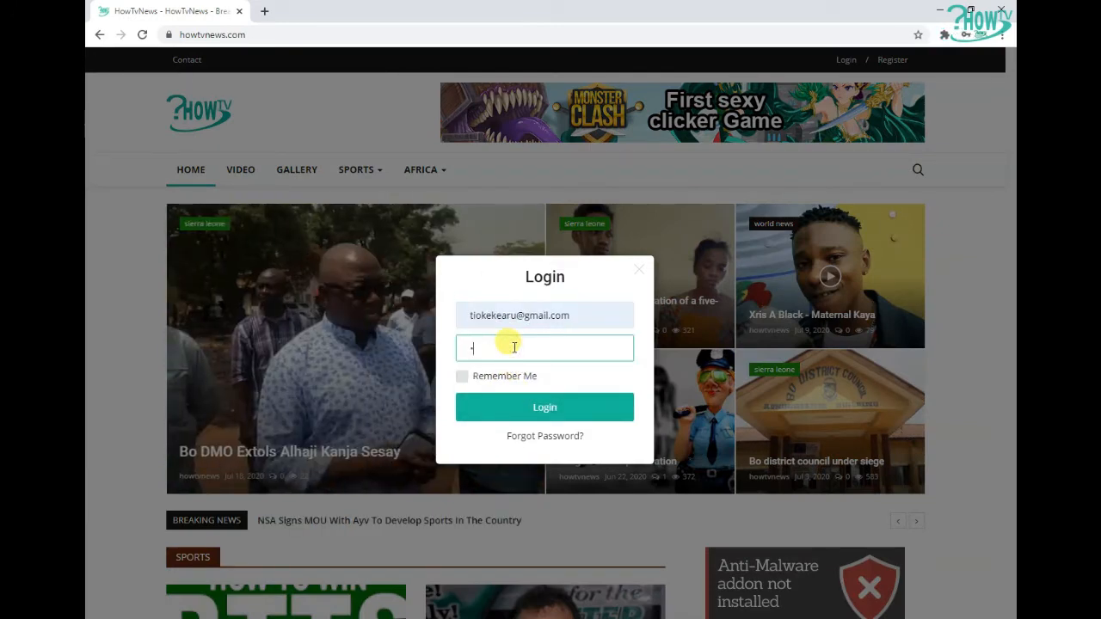
text(••••••)
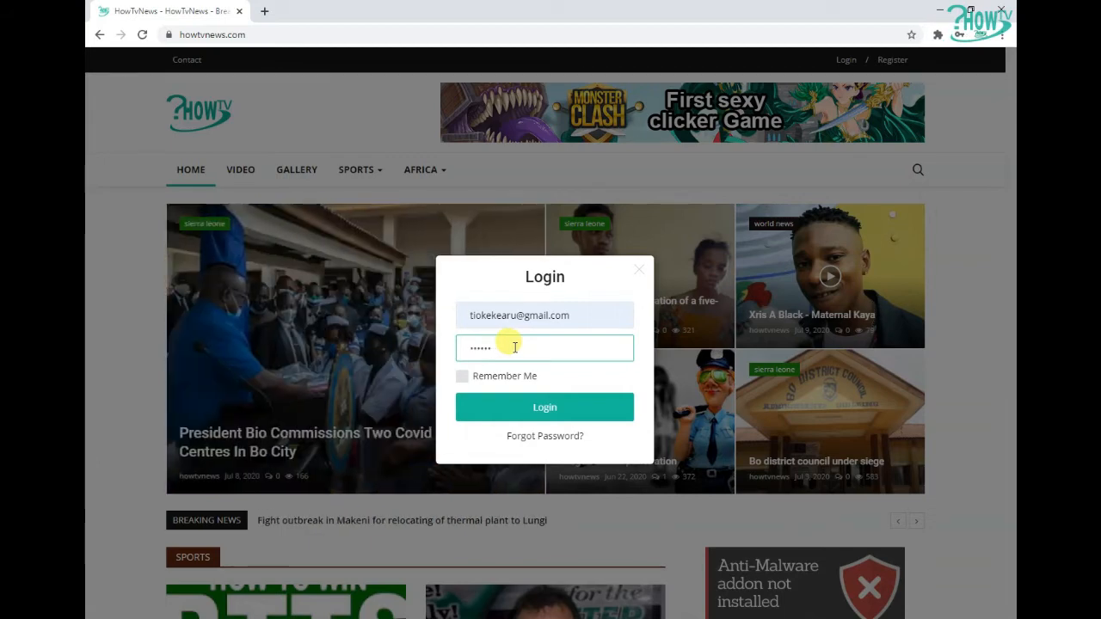
click(555, 410)
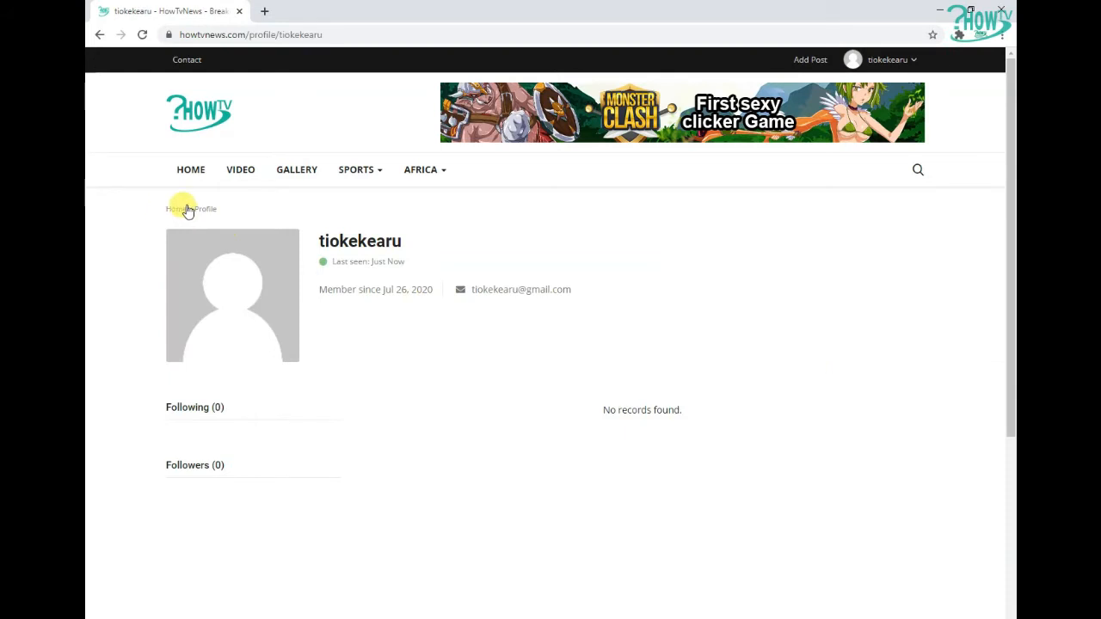
Return to the homepage, start a new post and choose the Article format
click(183, 210)
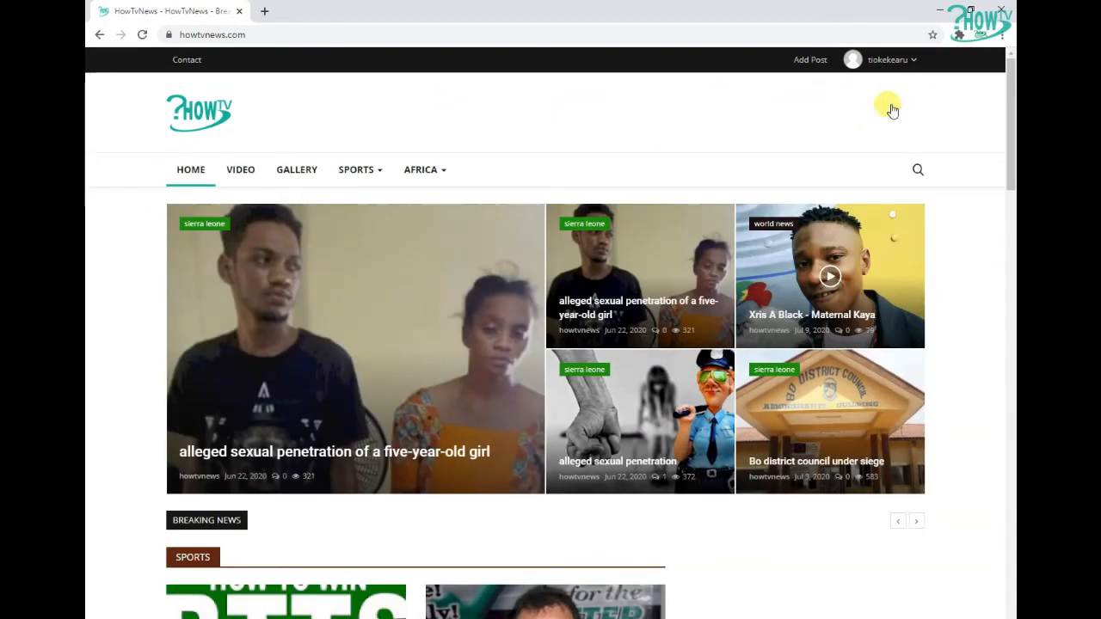
click(810, 60)
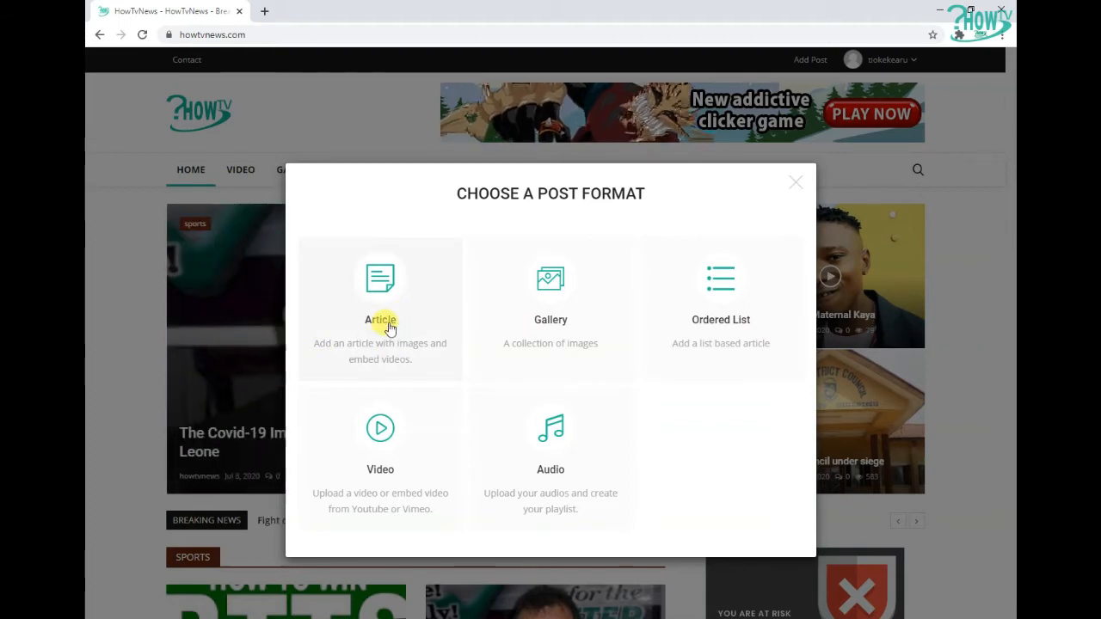
click(432, 316)
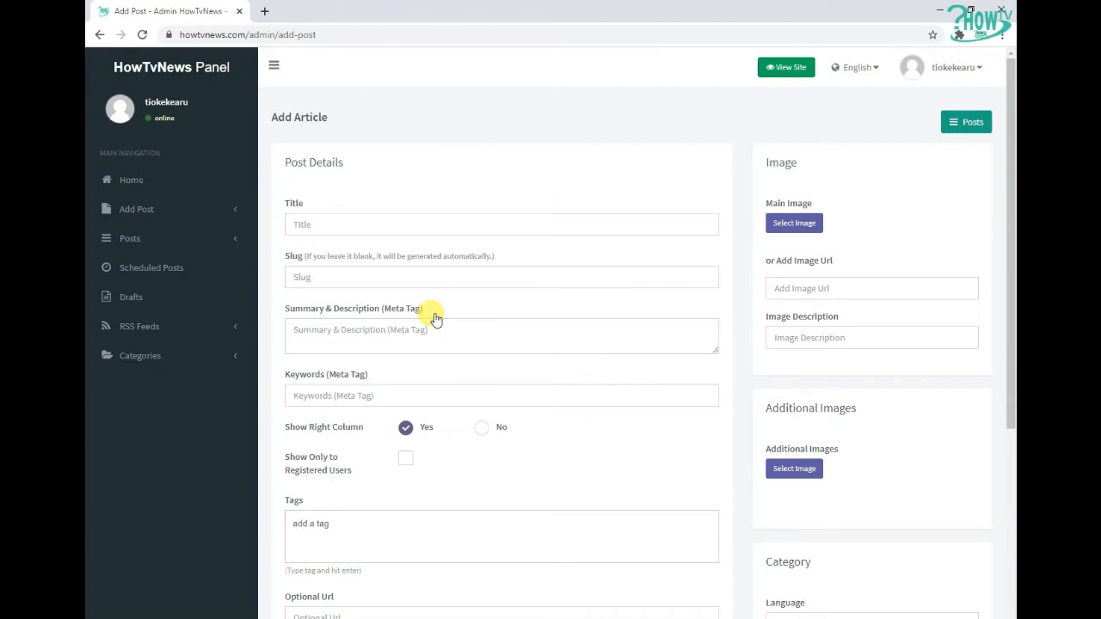
drag(1011, 164, 1014, 186)
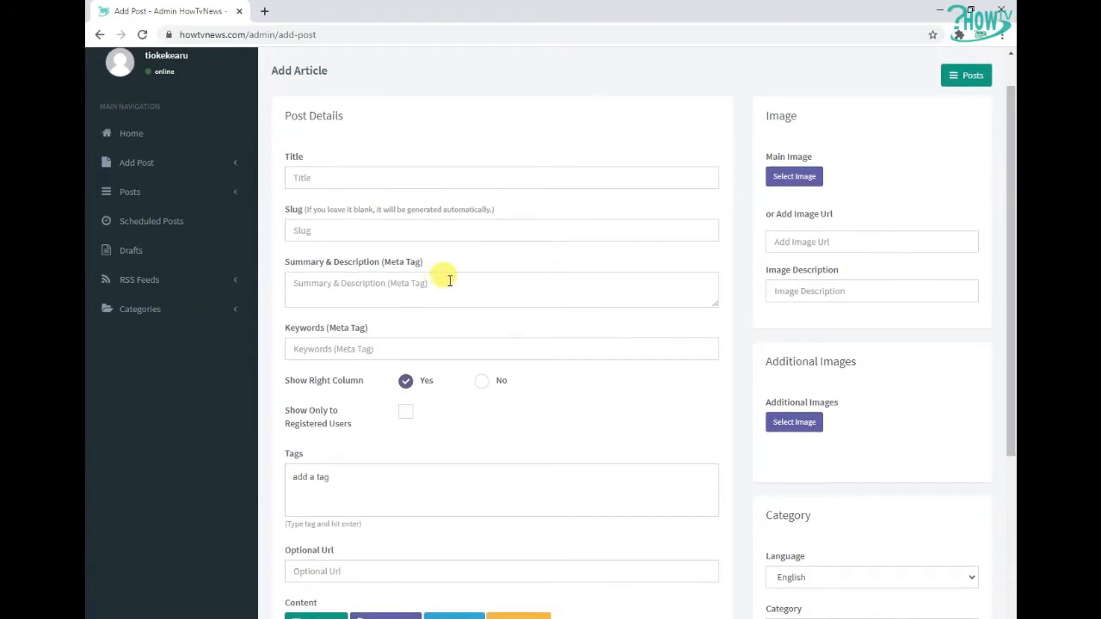
scroll(448, 282, up, 1)
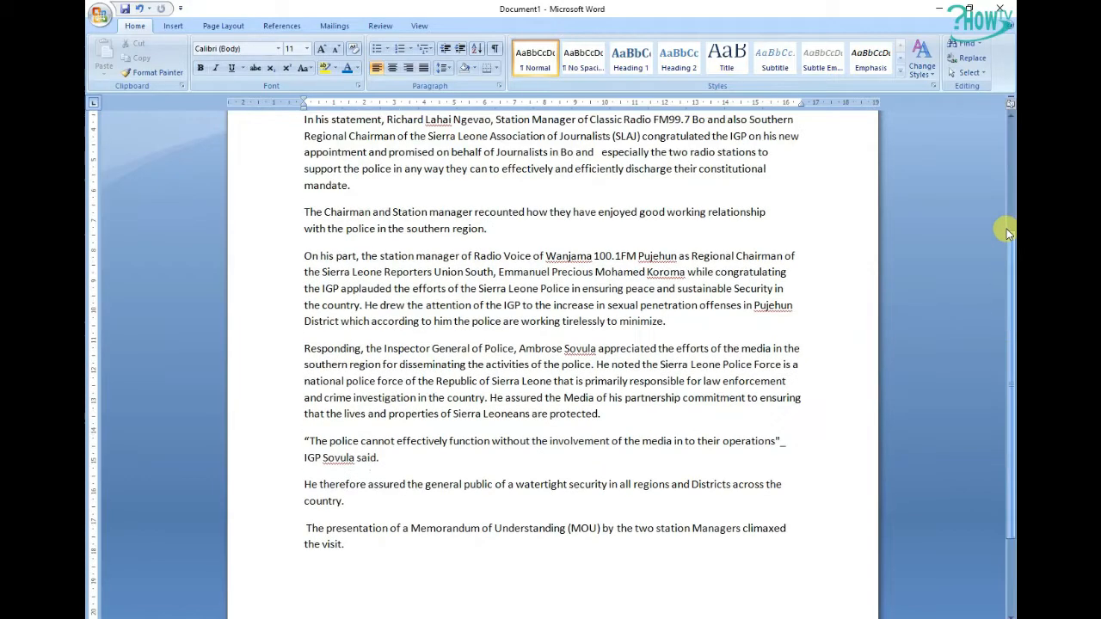
scroll(537, 210, up, 5)
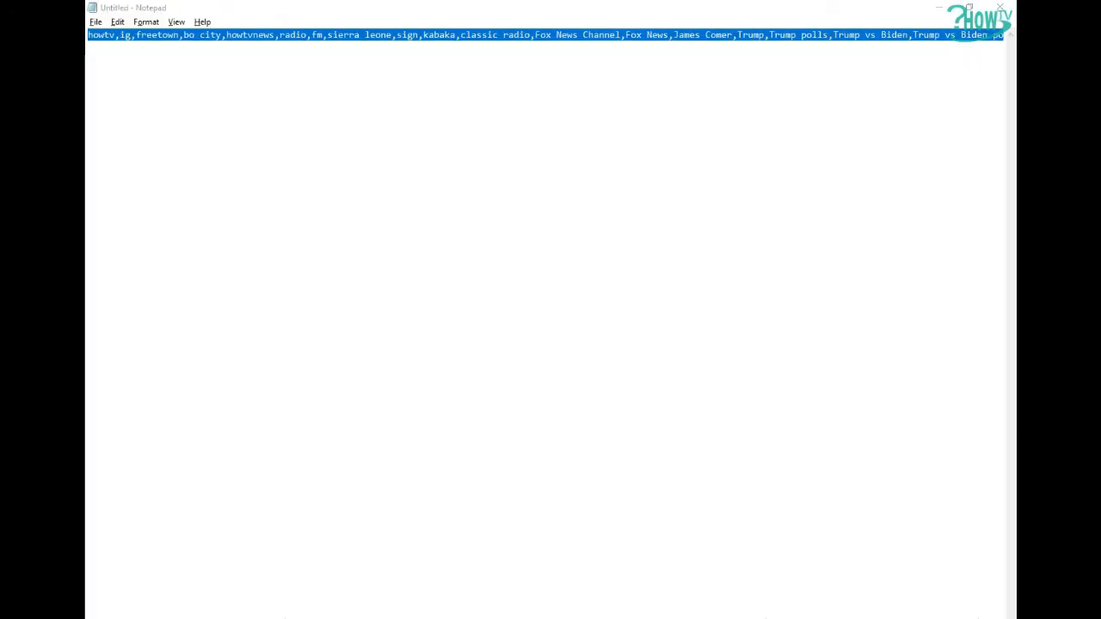
Switch to Notepad and correct the keyword ig to igp in the keyword list
drag(88, 35, 114, 34)
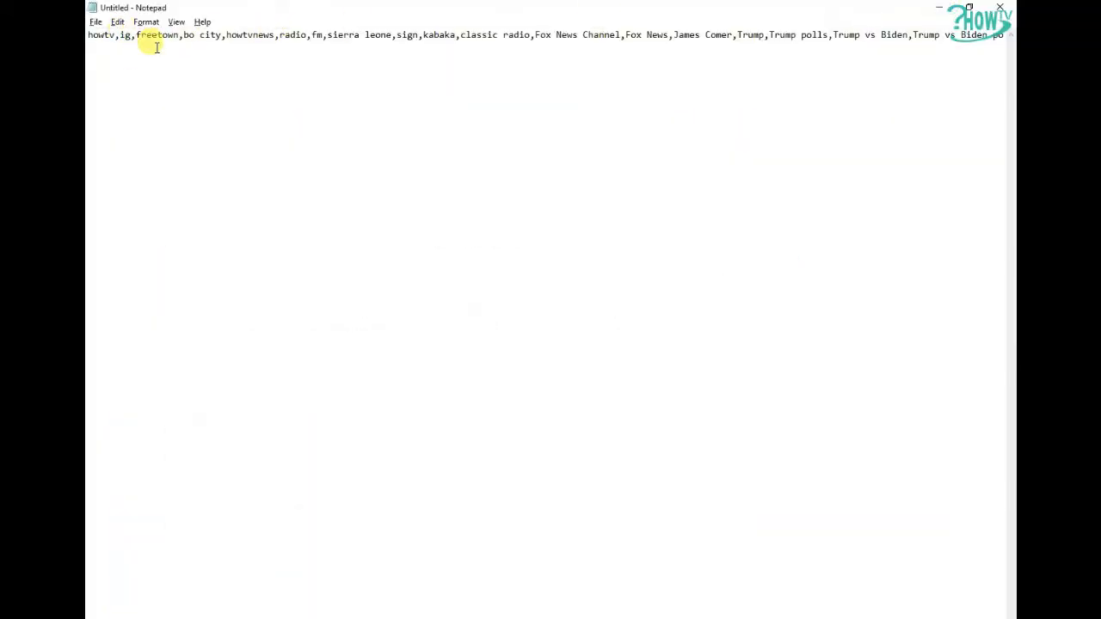
text(igp)
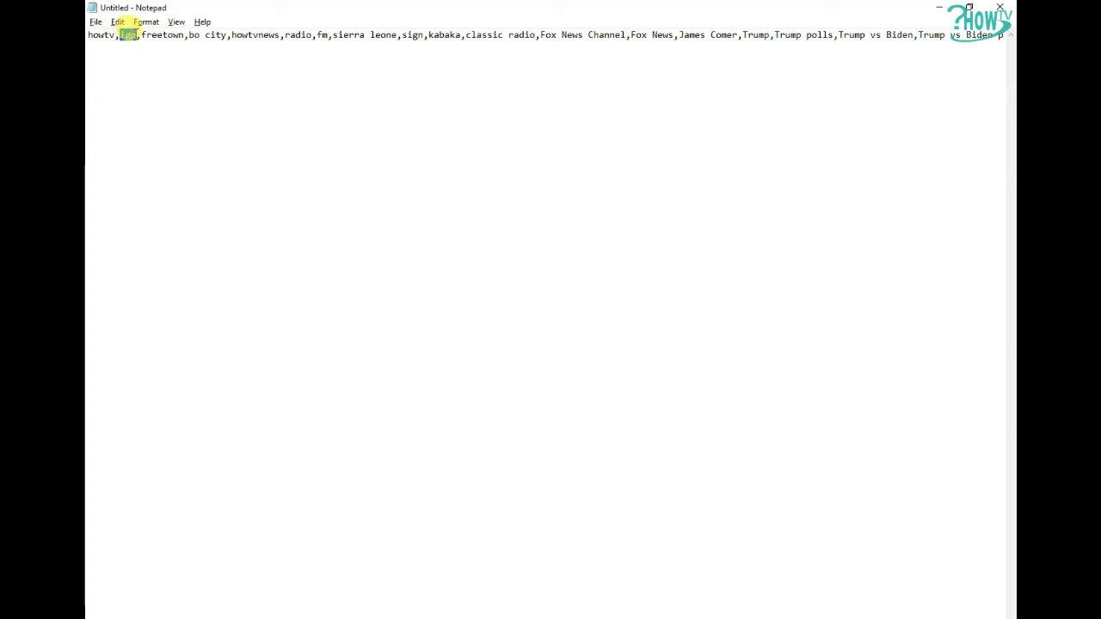
Compare the keyword list in Notepad with the article text in Word, switching between them
drag(207, 35, 88, 35)
click(162, 35)
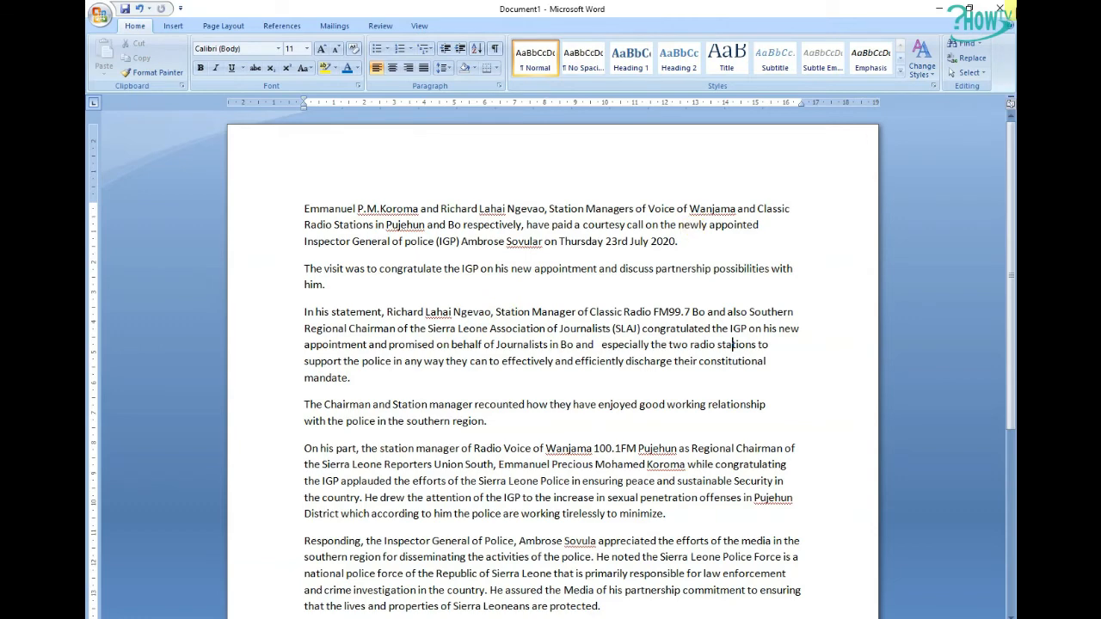
click(939, 9)
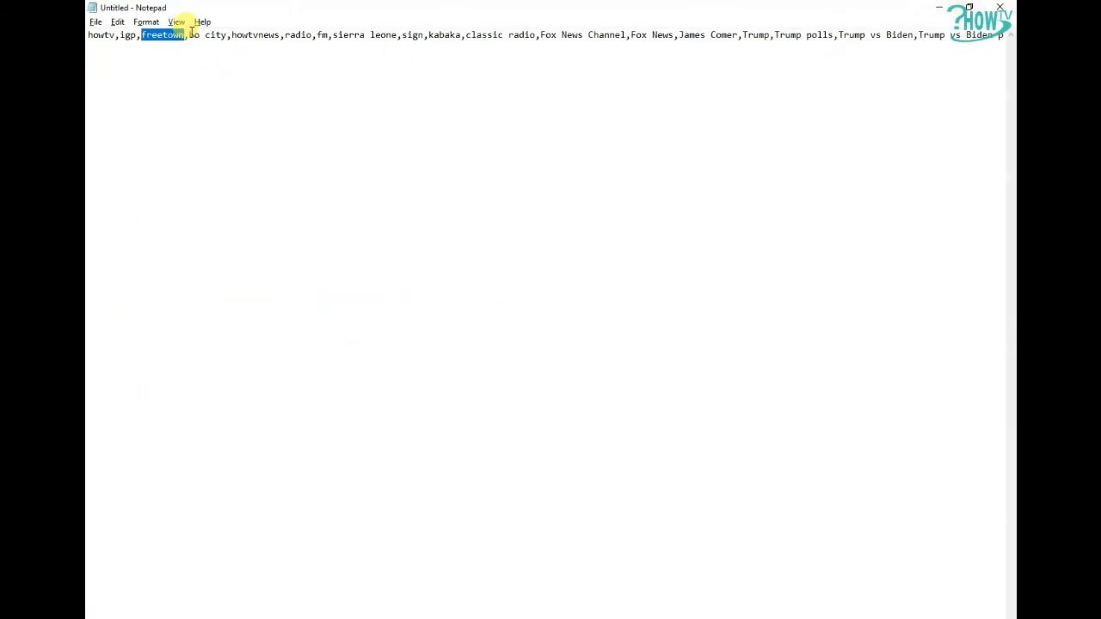
click(238, 232)
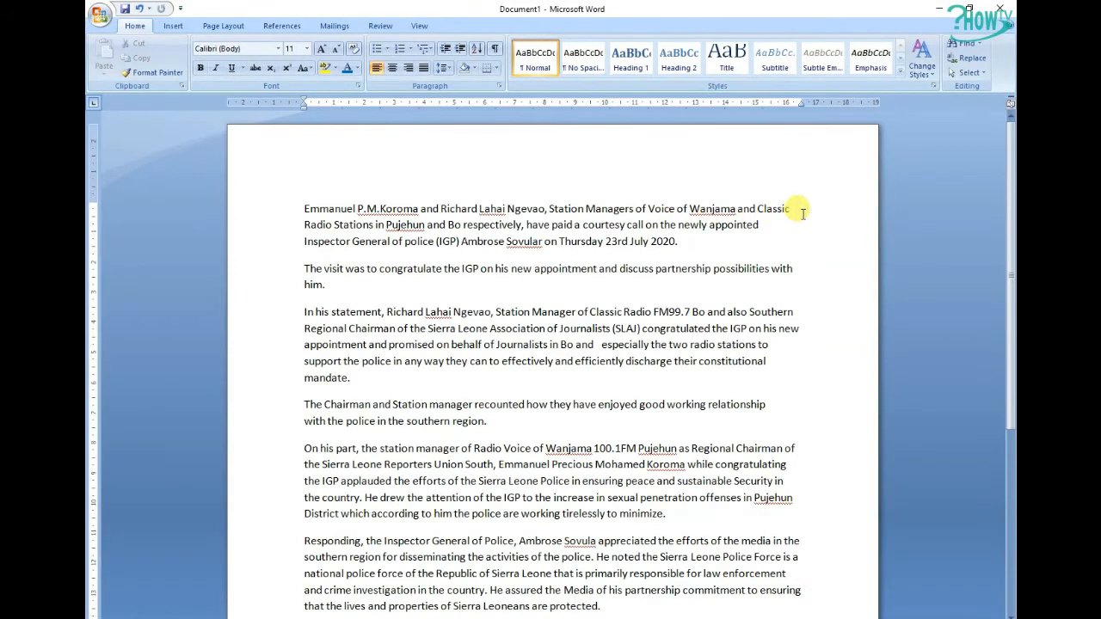
drag(757, 208, 310, 225)
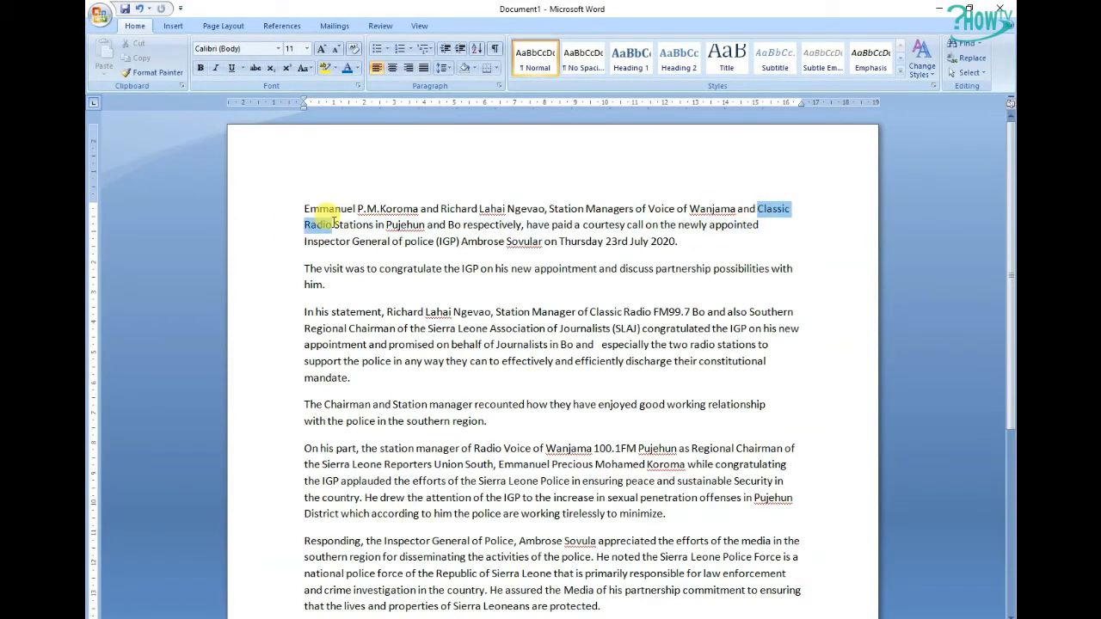
click(611, 269)
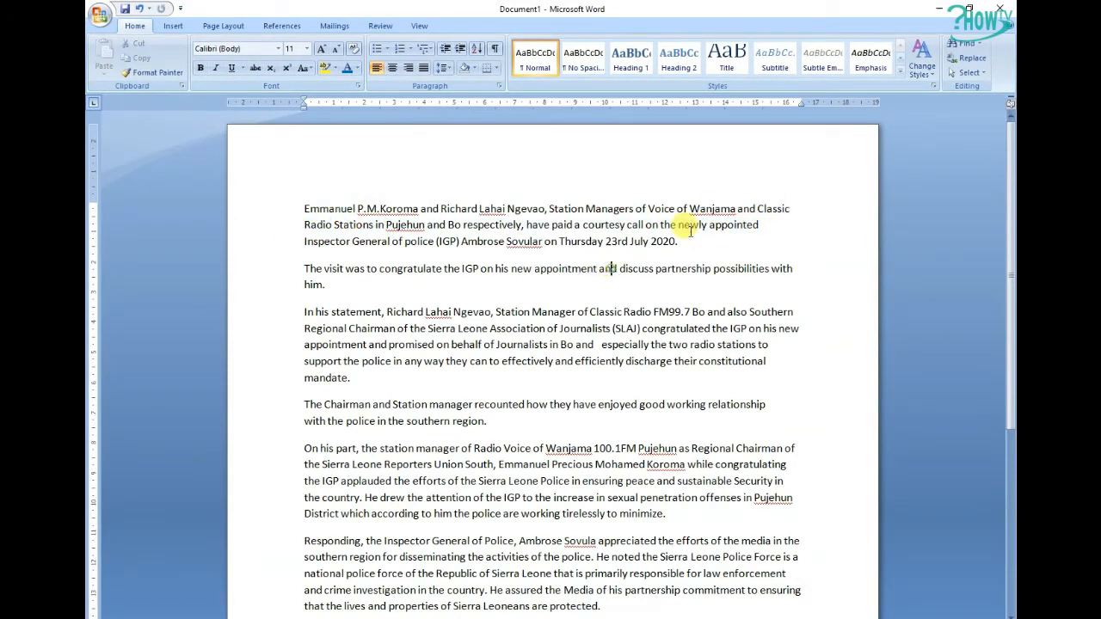
click(943, 9)
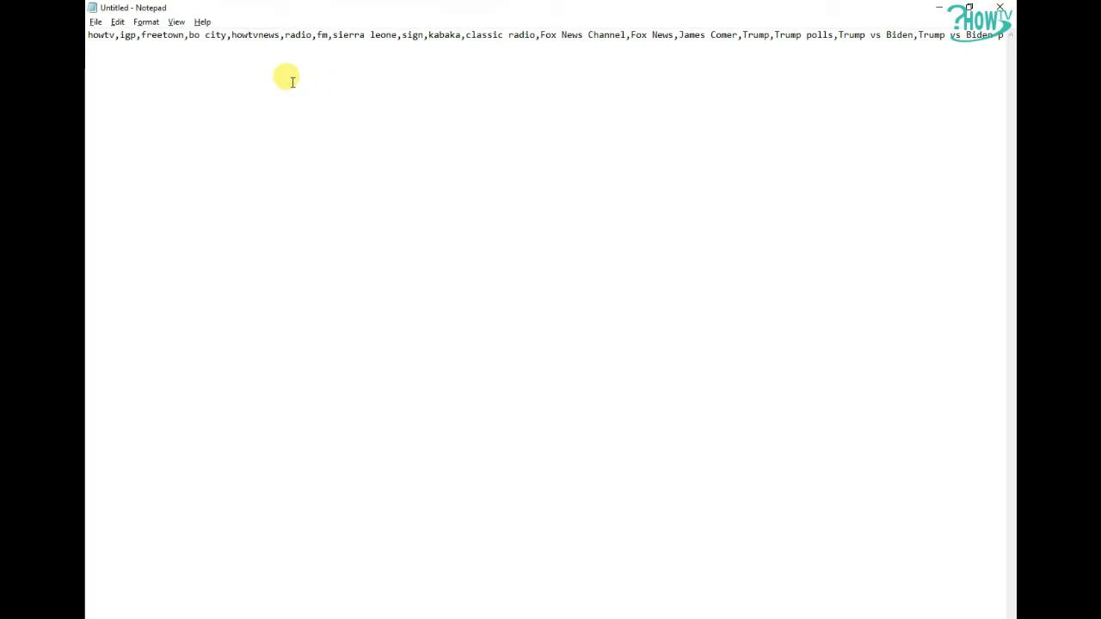
drag(285, 35, 703, 36)
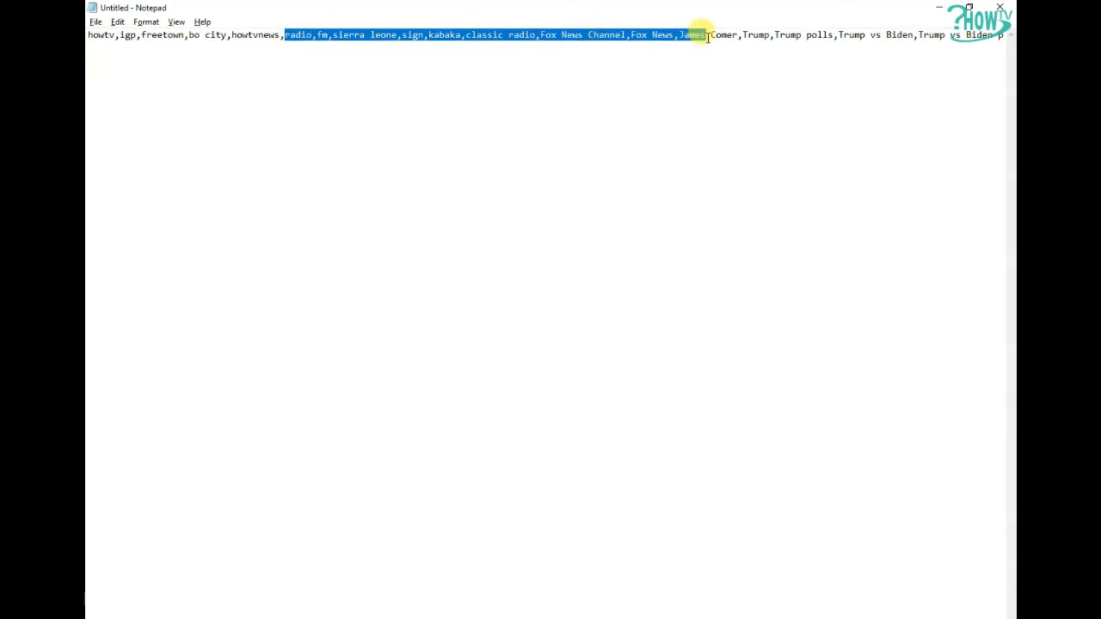
click(178, 34)
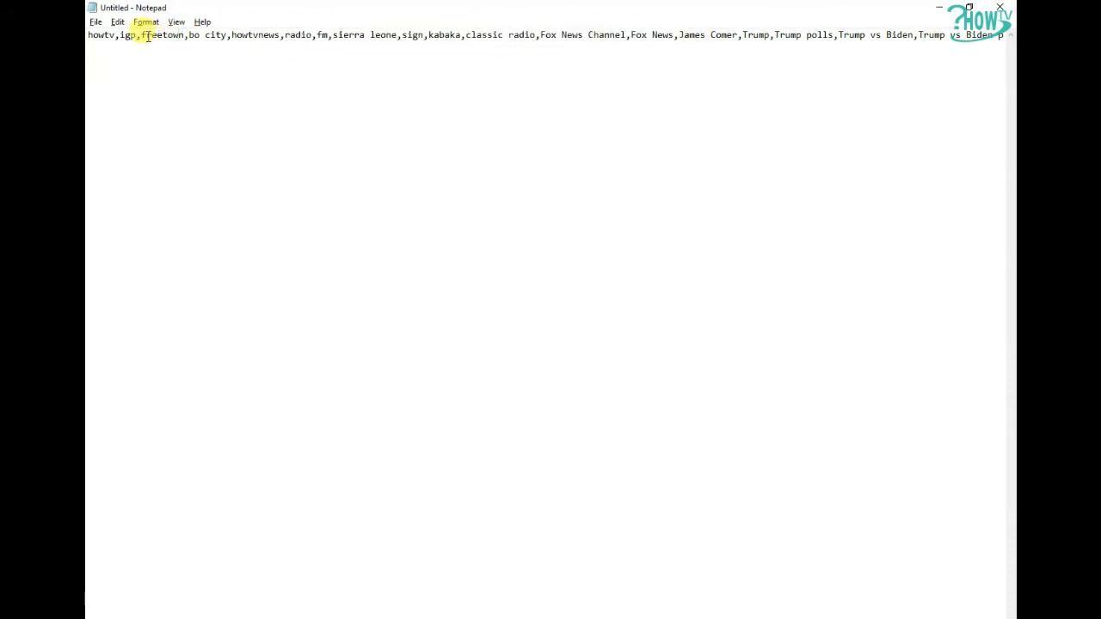
drag(142, 36, 194, 26)
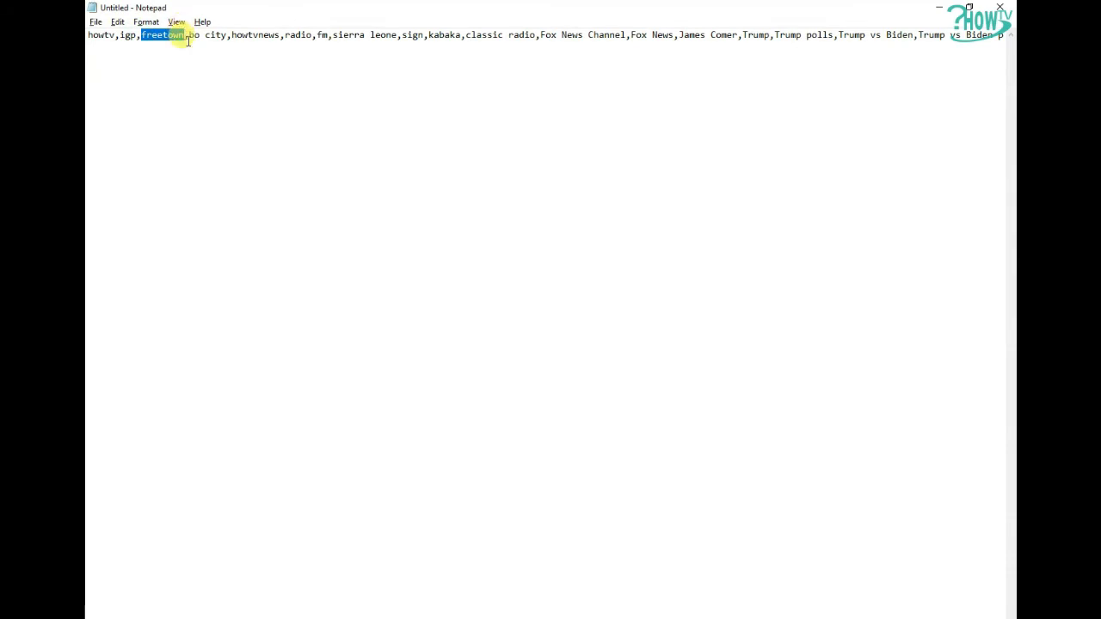
click(335, 197)
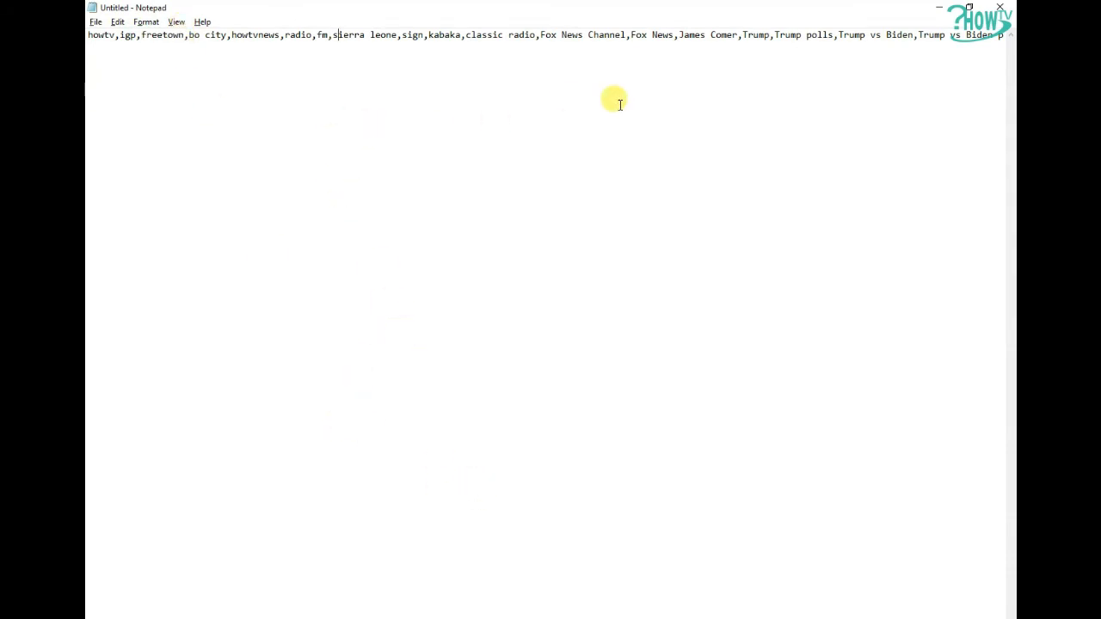
click(939, 8)
key(alt+Tab)
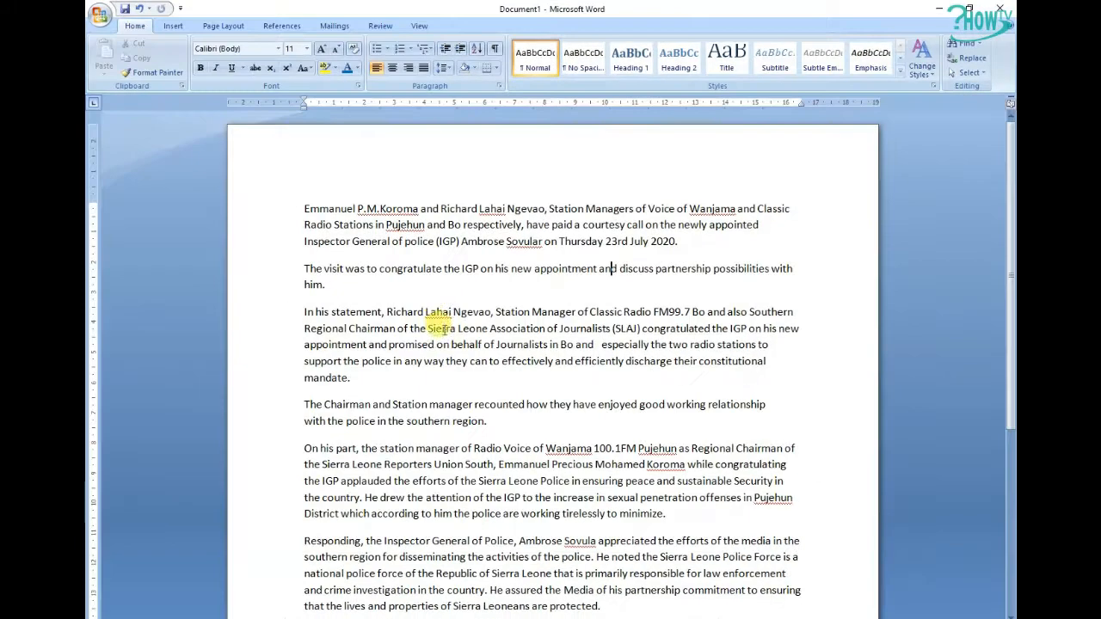
Select the keyword list in Notepad and close the picture viewer window that opened
drag(404, 313, 567, 365)
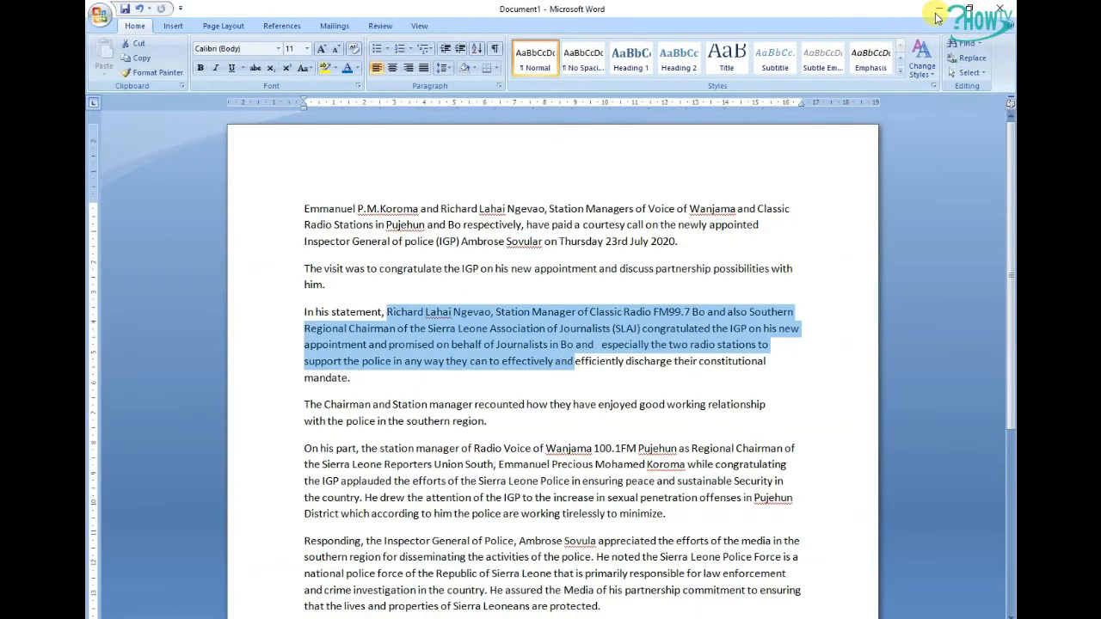
key(alt+Tab)
key(alt+Tab)
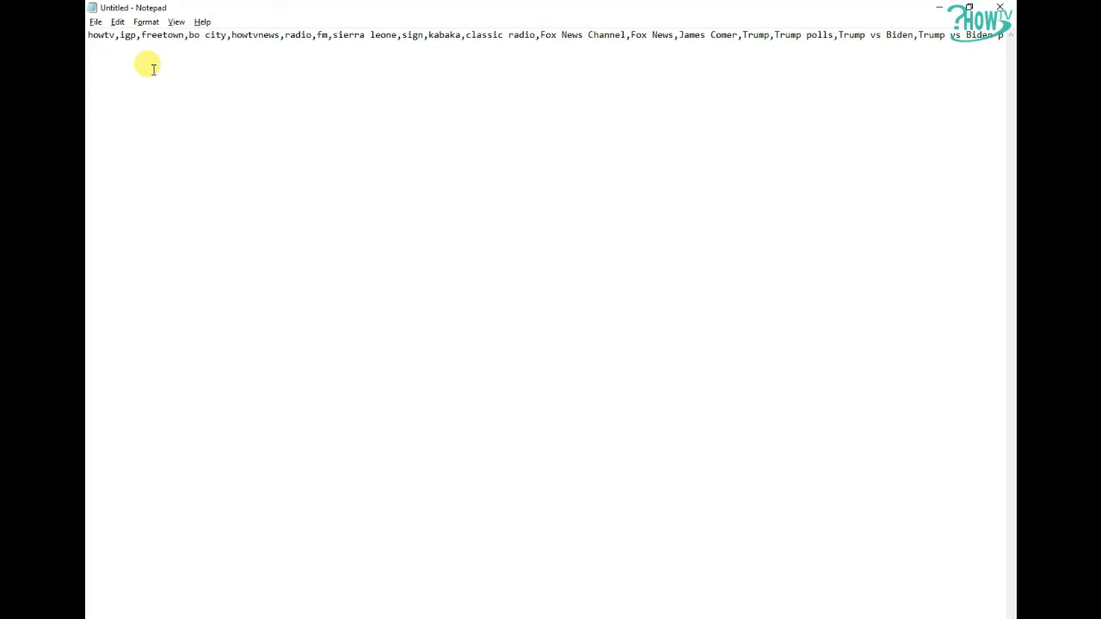
double_click(164, 36)
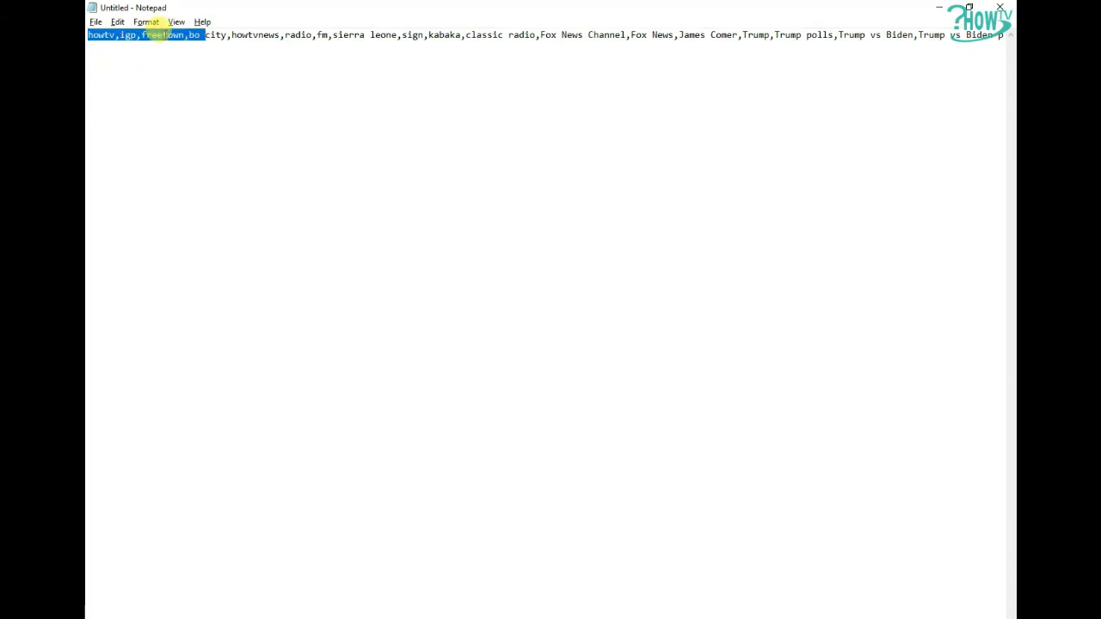
click(164, 34)
drag(144, 34, 506, 34)
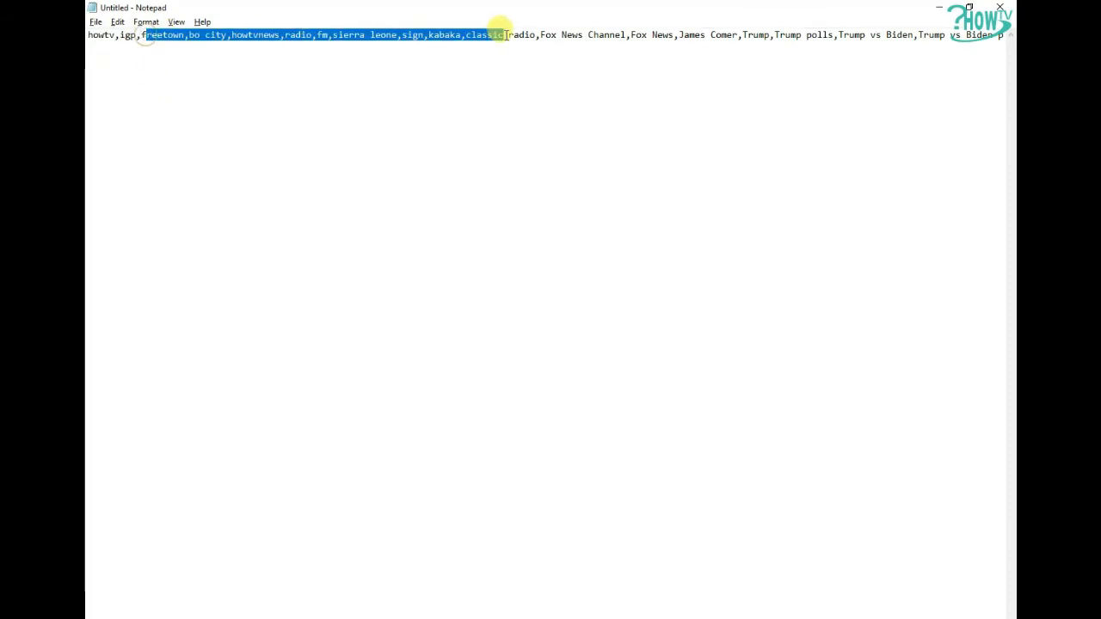
click(611, 67)
drag(91, 34, 455, 34)
click(656, 113)
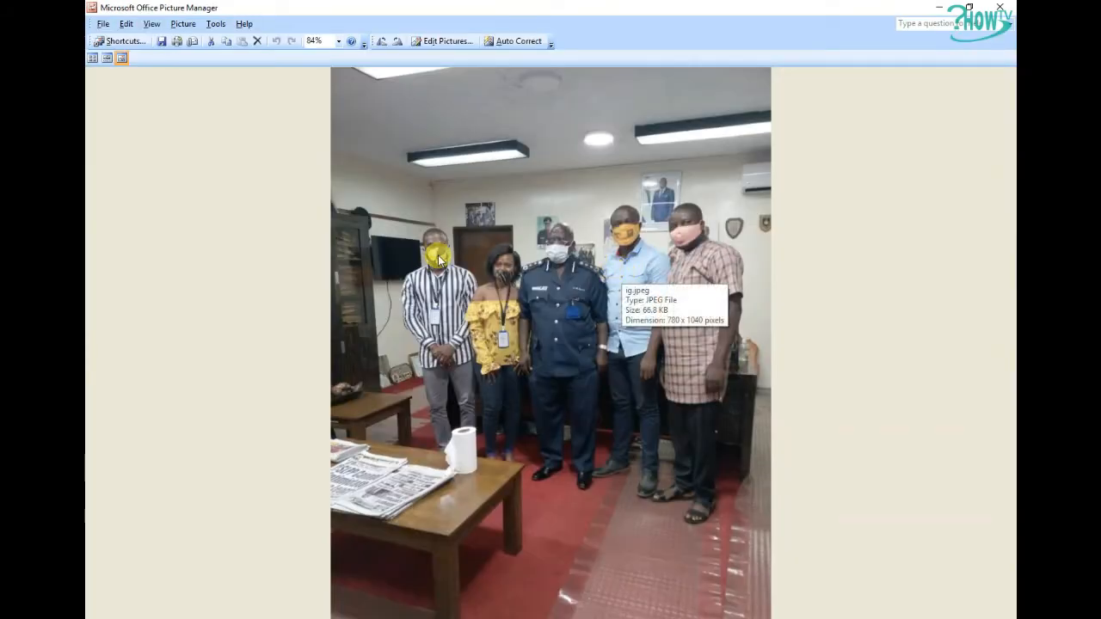
click(1003, 10)
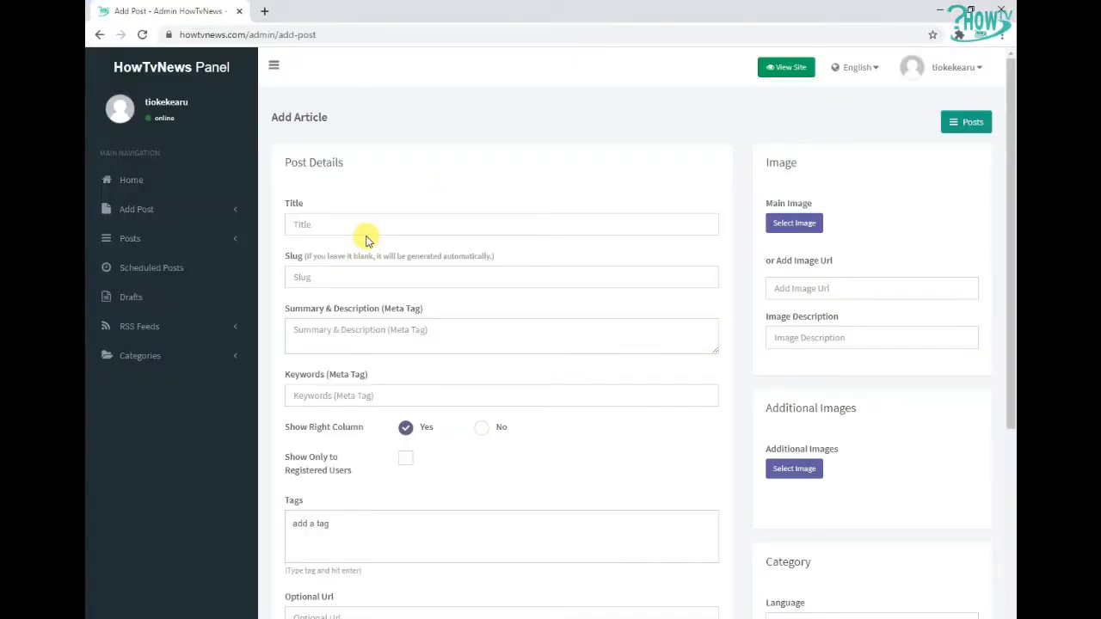
Select the entire article text in Word and copy it
scroll(534, 433, down, 1)
scroll(534, 433, down, 4)
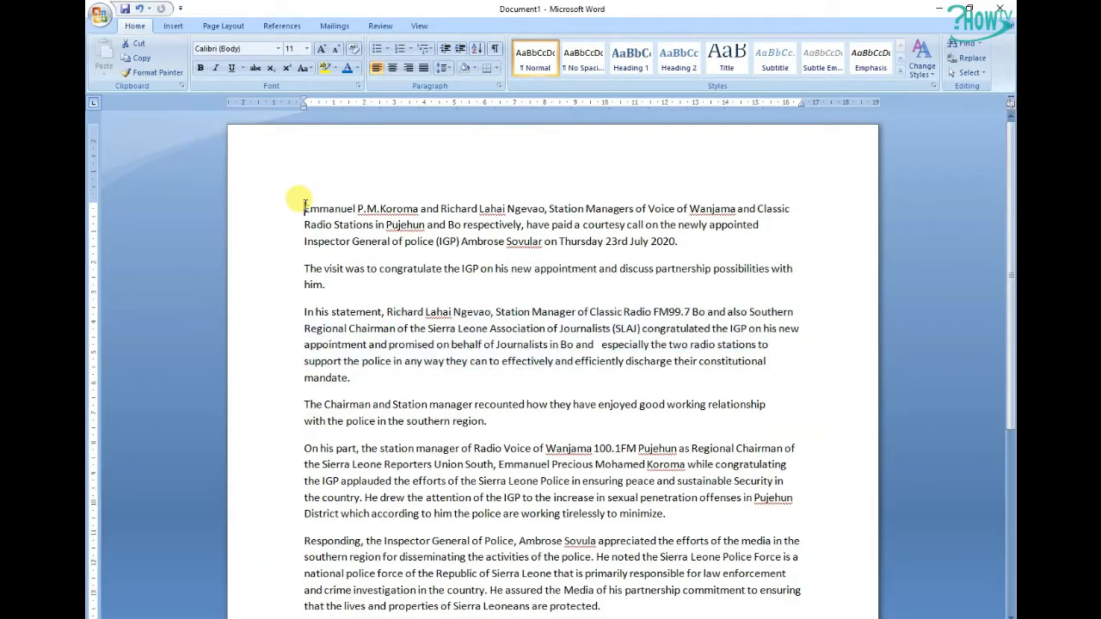
drag(305, 206, 525, 607)
scroll(551, 550, down, 3)
scroll(464, 431, up, 6)
right_click(426, 241)
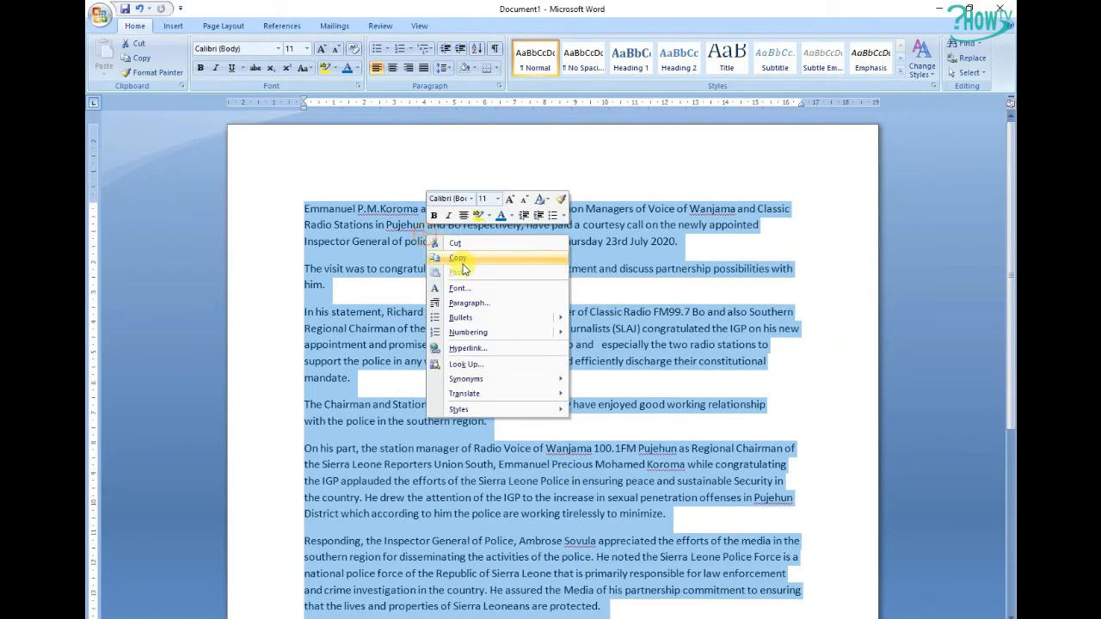
click(465, 265)
Paste the article text into the post's Content editor
click(938, 9)
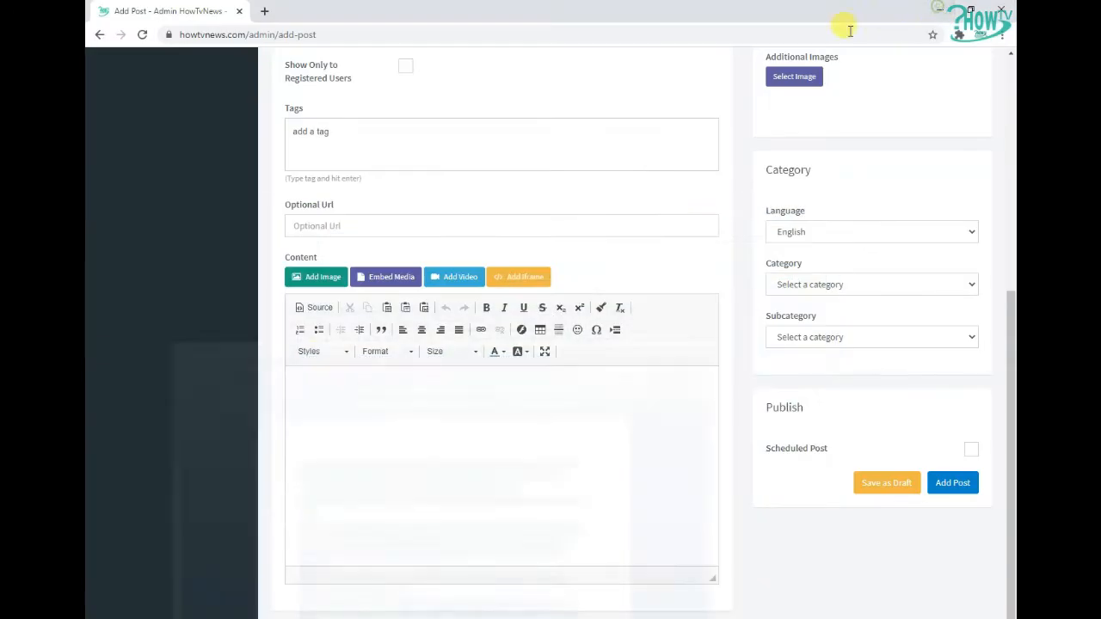
click(467, 386)
right_click(430, 401)
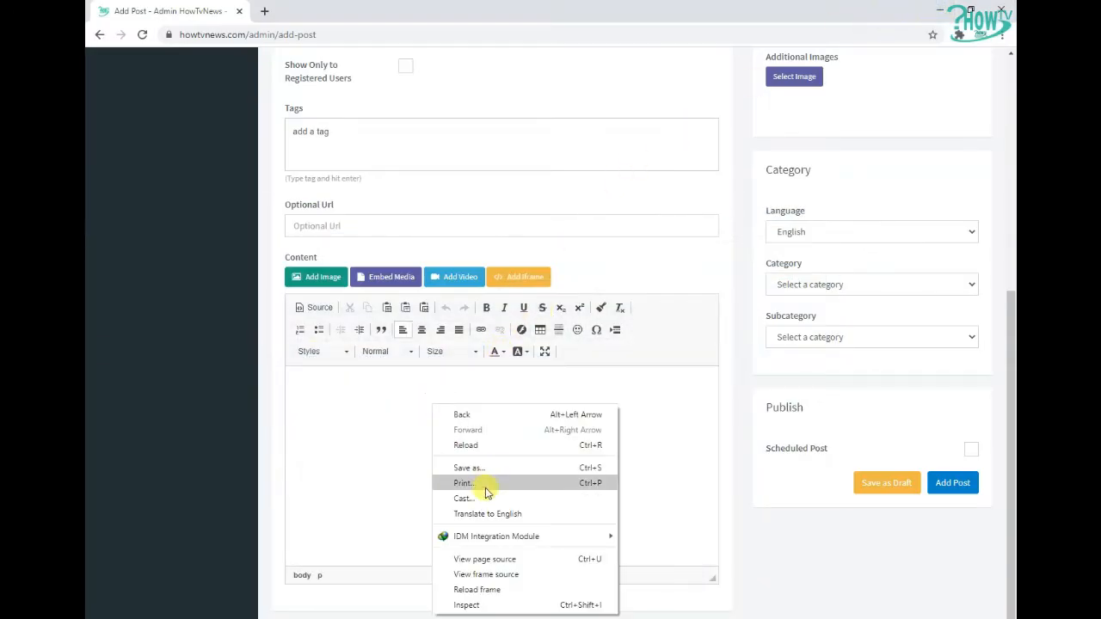
click(381, 441)
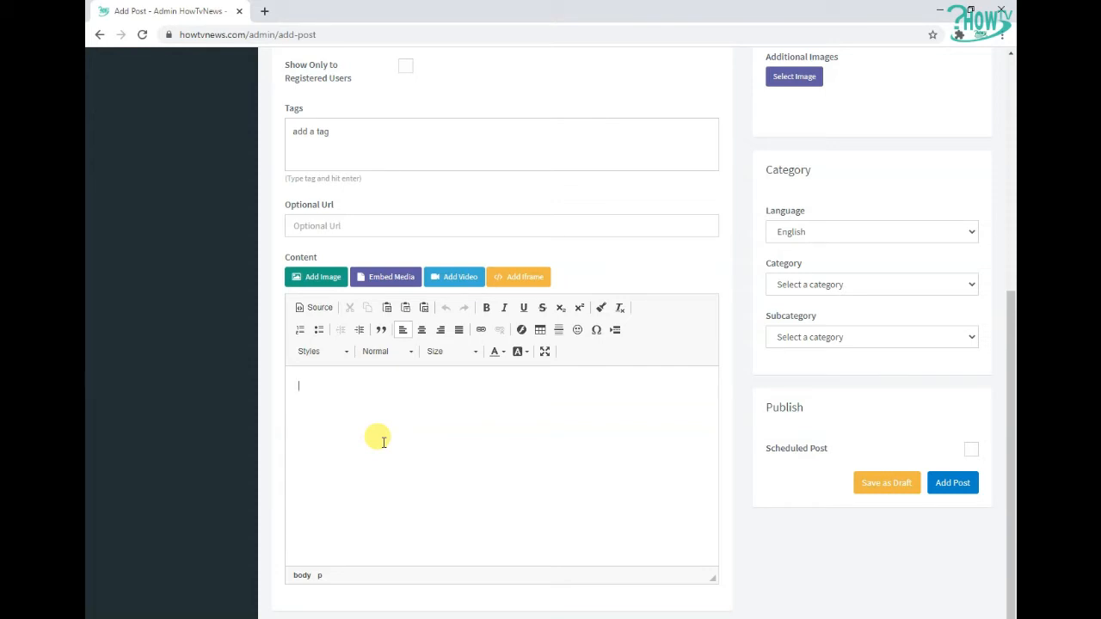
key(ctrl+v)
scroll(405, 456, down, 1)
scroll(430, 468, up, 10)
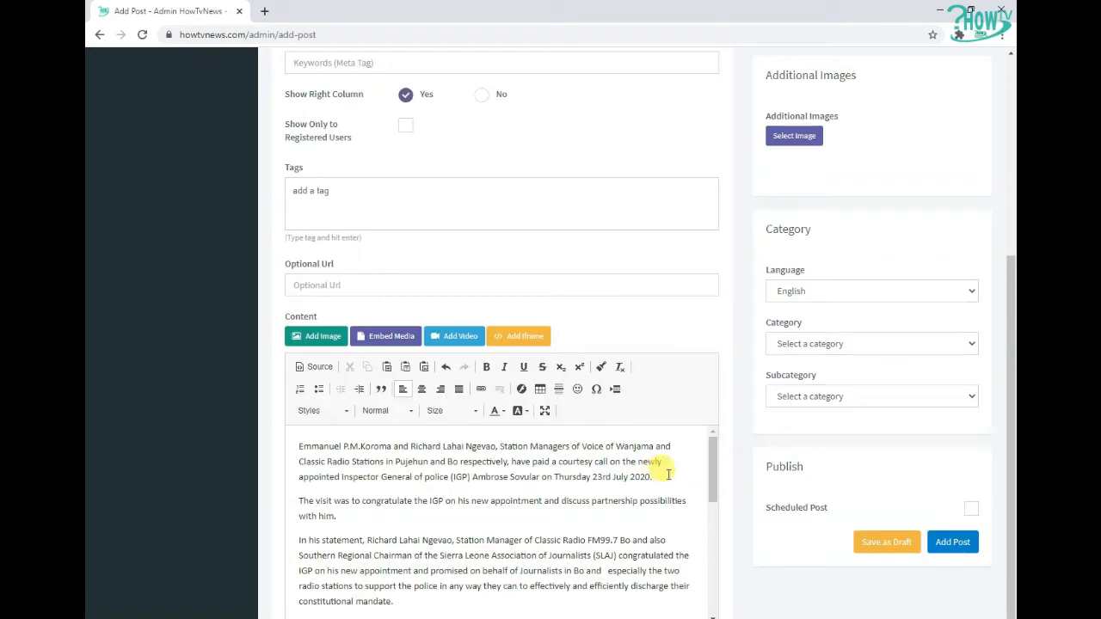
Copy the article's first paragraph from the Content editor
click(290, 178)
drag(289, 177, 435, 176)
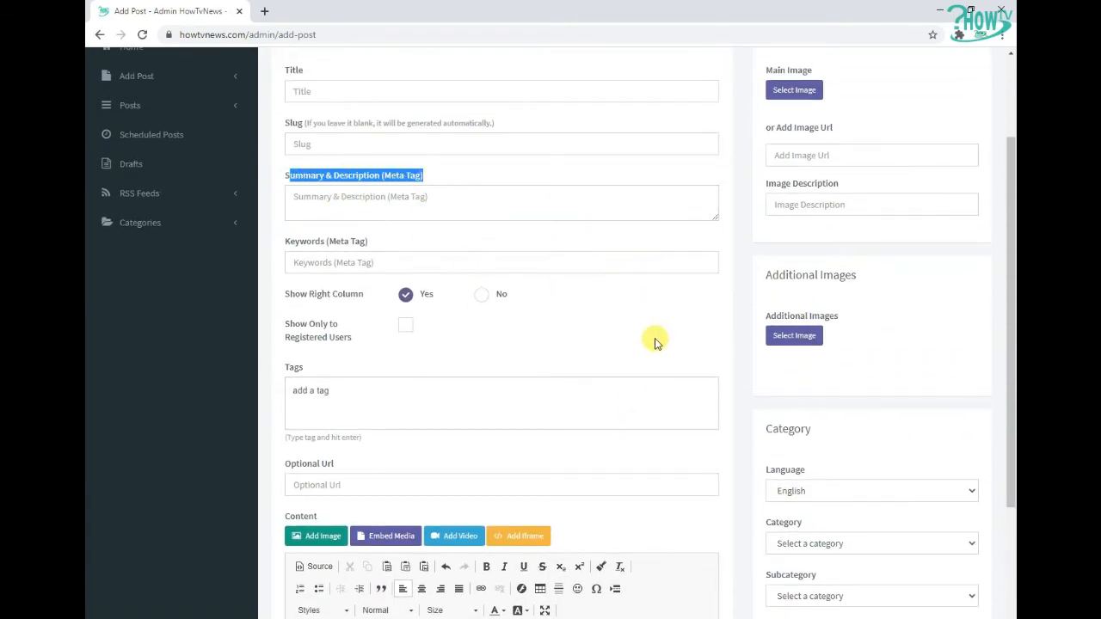
scroll(656, 339, down, 2)
double_click(320, 453)
click(348, 460)
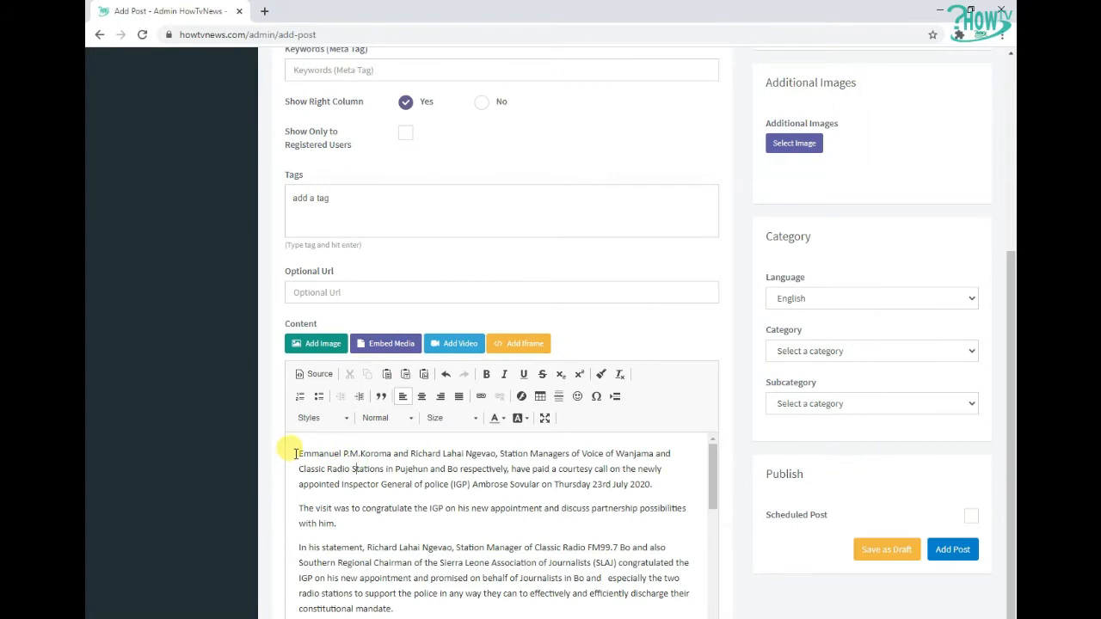
drag(297, 453, 664, 481)
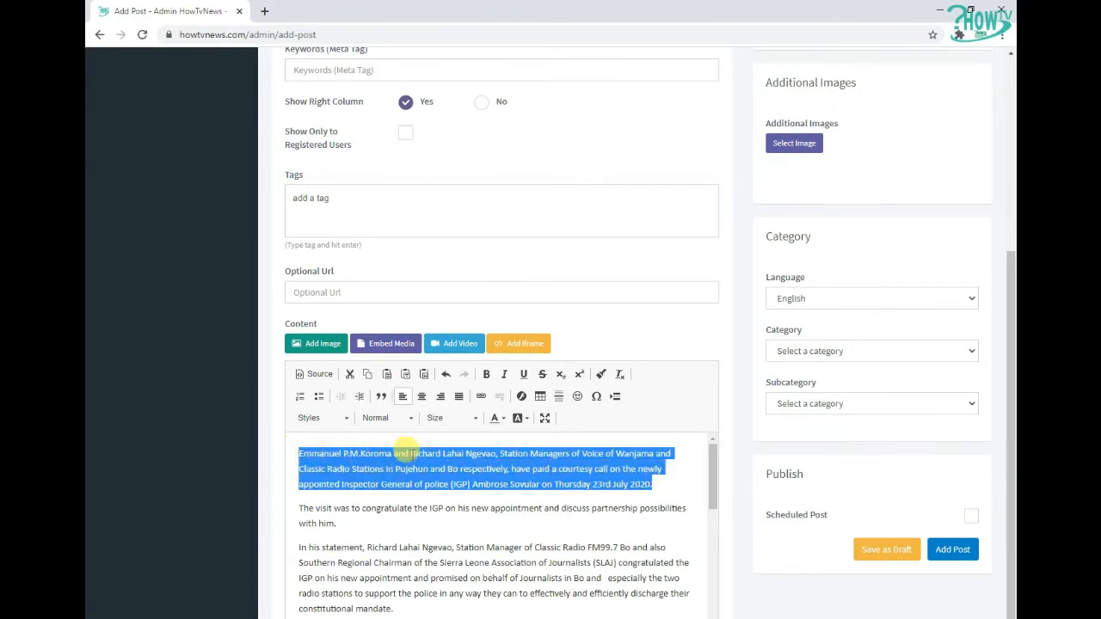
right_click(411, 456)
click(445, 487)
click(450, 474)
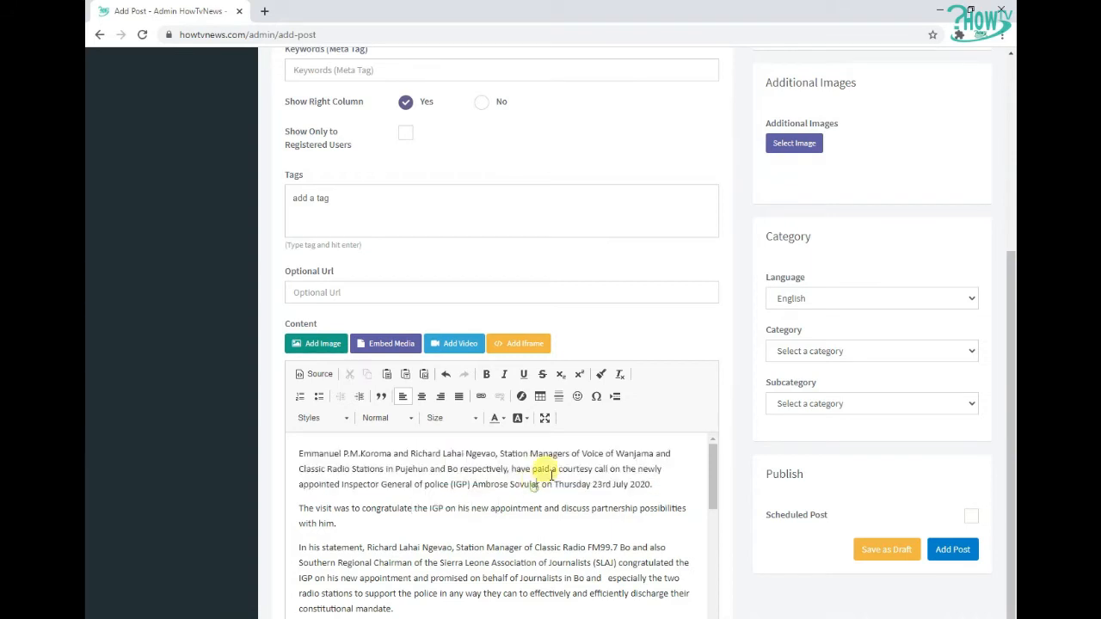
Paste the first paragraph into the Summary & Description (Meta Tag) field
scroll(494, 327, up, 3)
click(320, 204)
right_click(325, 208)
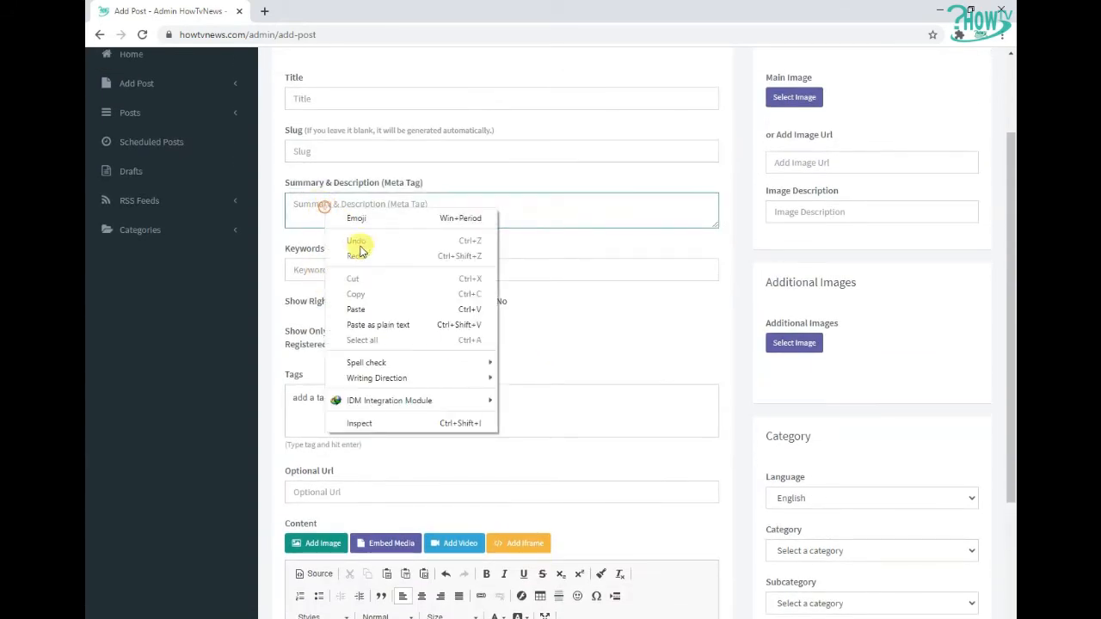
click(370, 312)
scroll(570, 212, up, 2)
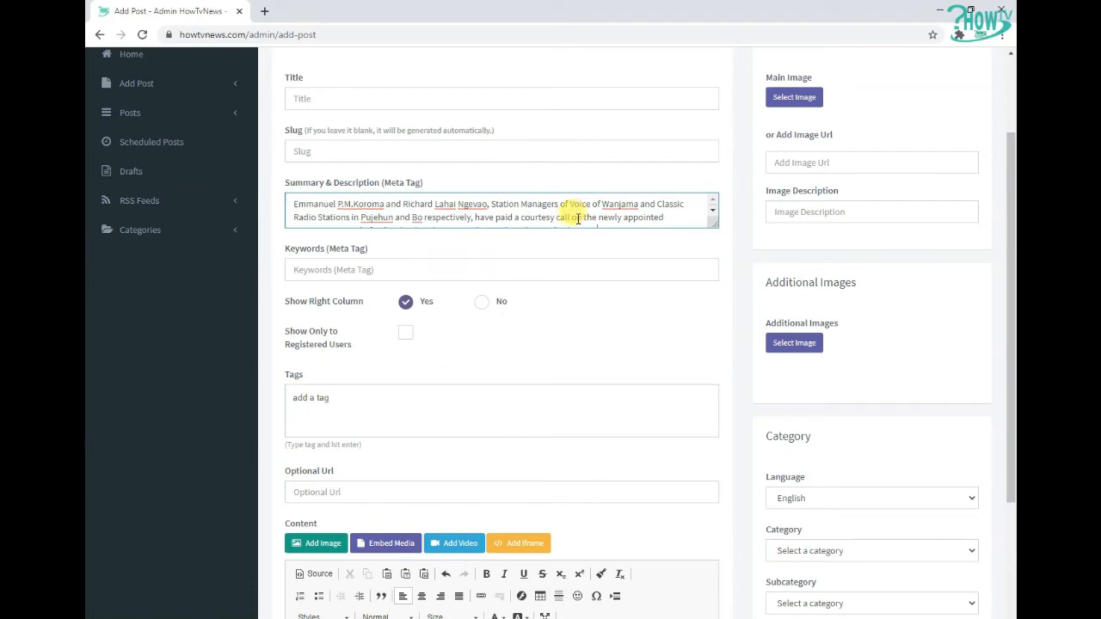
drag(287, 203, 677, 225)
click(643, 209)
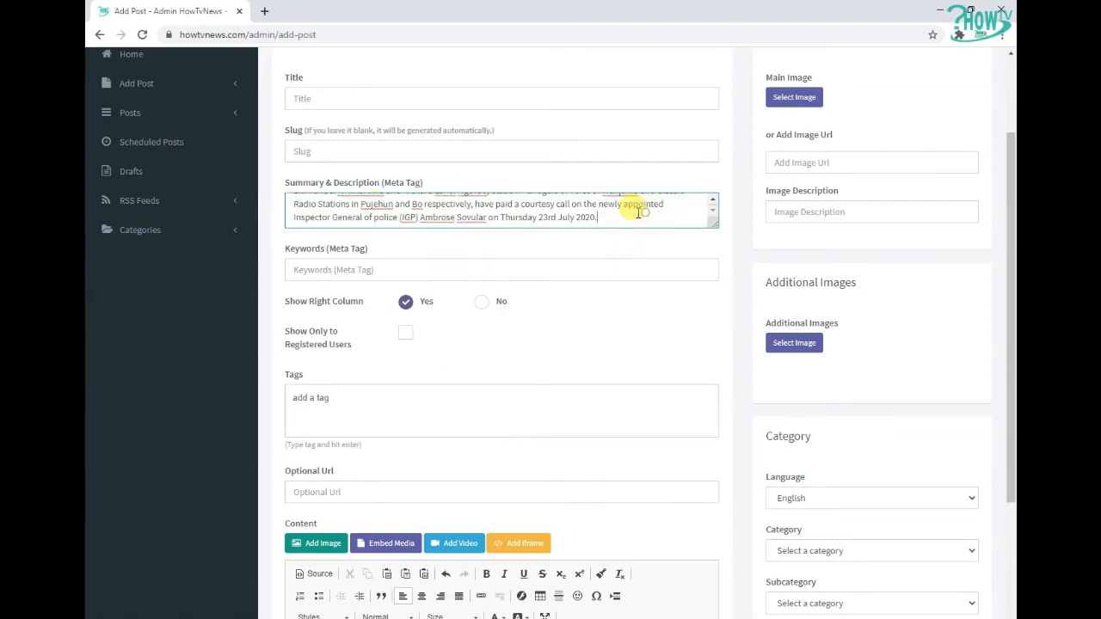
Paste a comma-separated tag list into the Tags field and confirm it as tags
scroll(639, 319, down, 3)
scroll(619, 416, down, 3)
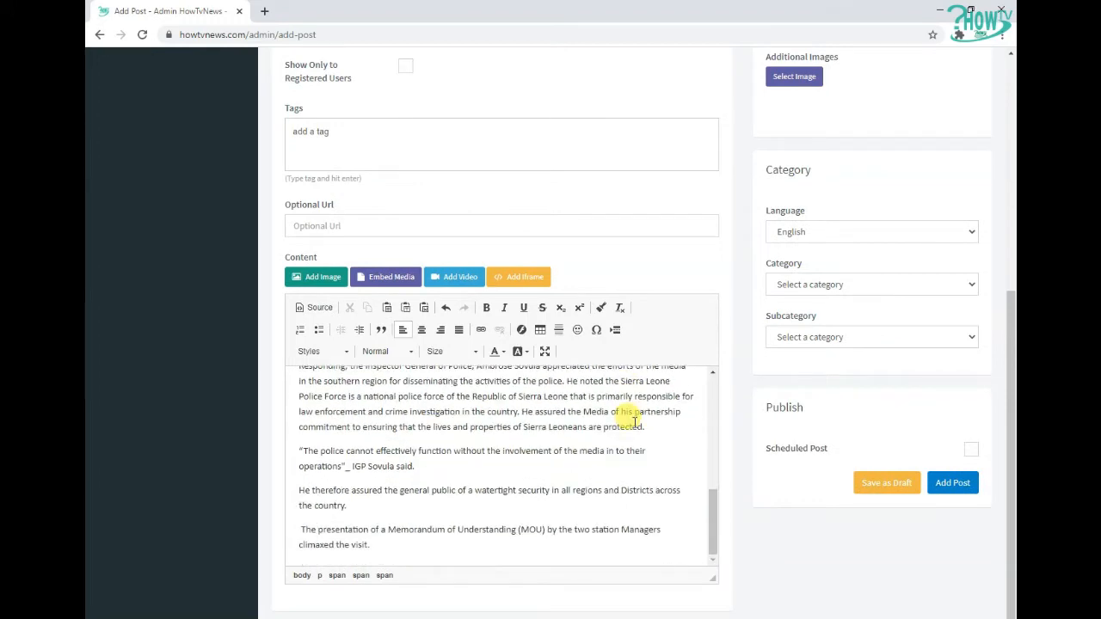
scroll(724, 367, up, 4)
scroll(720, 367, up, 1)
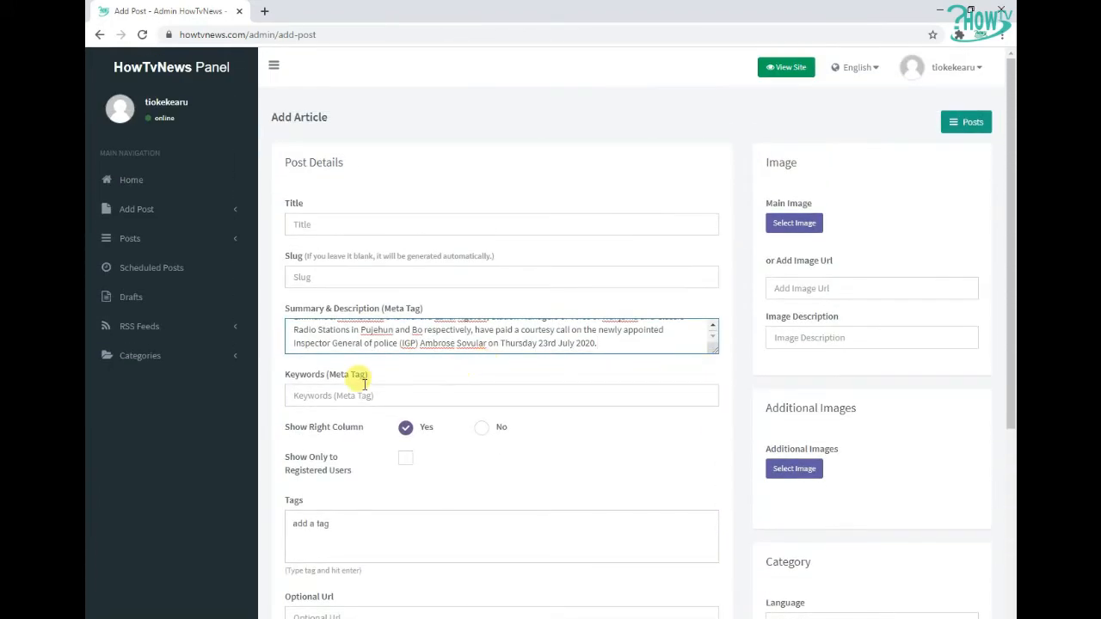
click(472, 182)
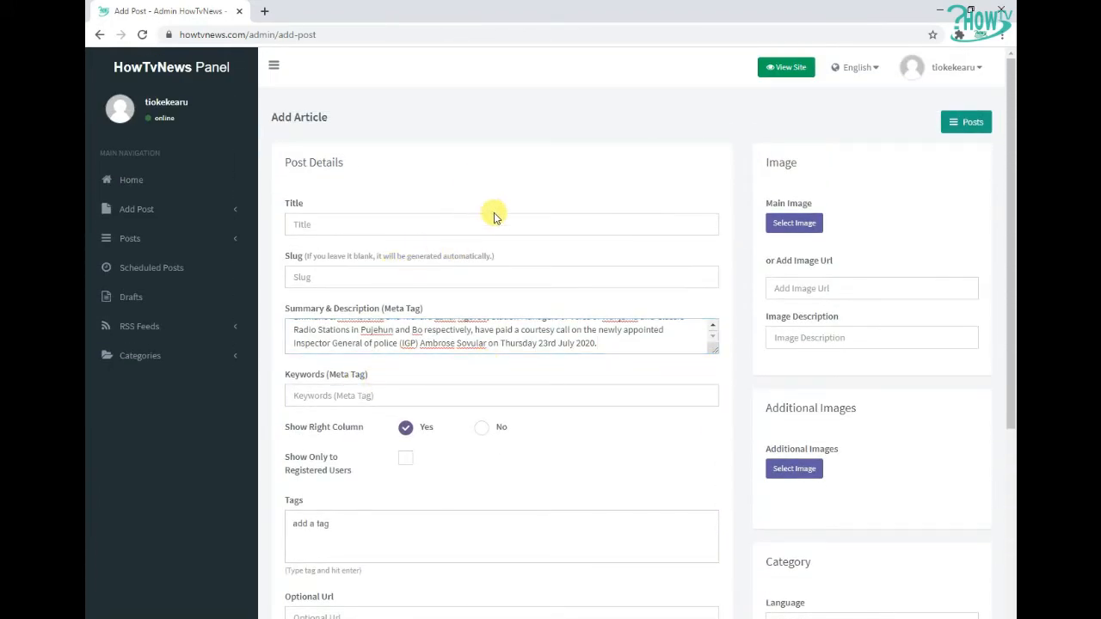
right_click(349, 34)
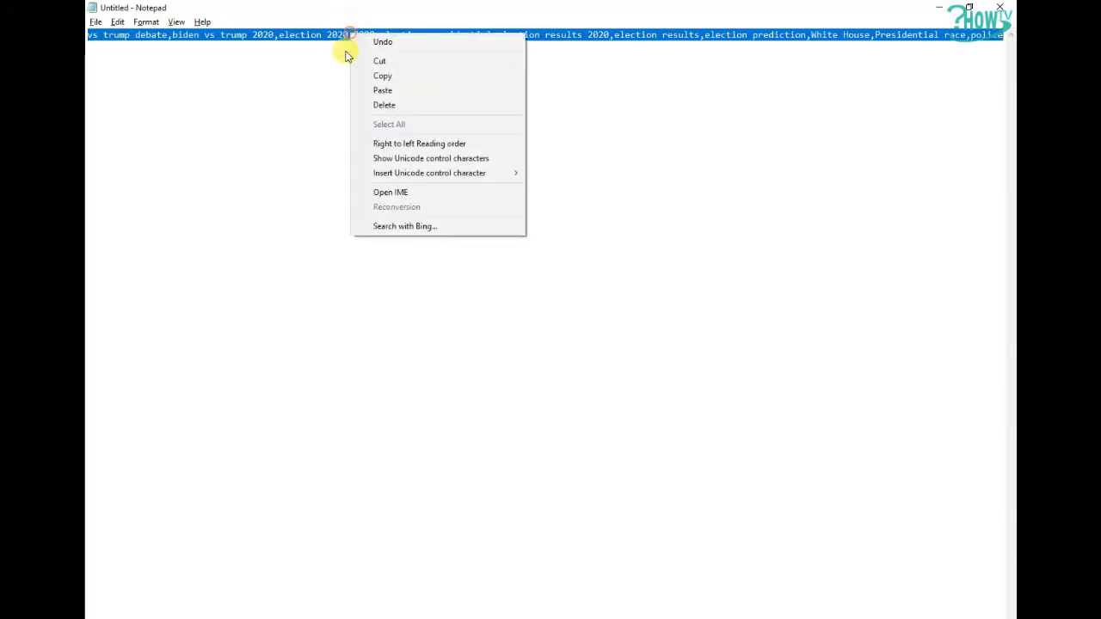
click(370, 75)
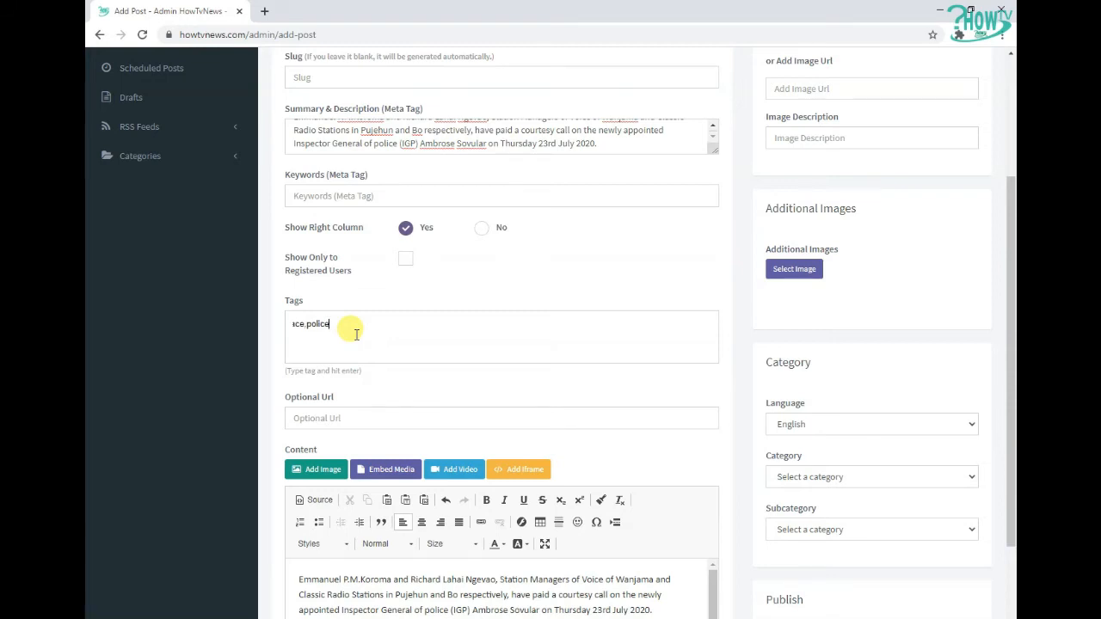
key(Return)
Add the tag live update to the Tags field
scroll(364, 341, down, 1)
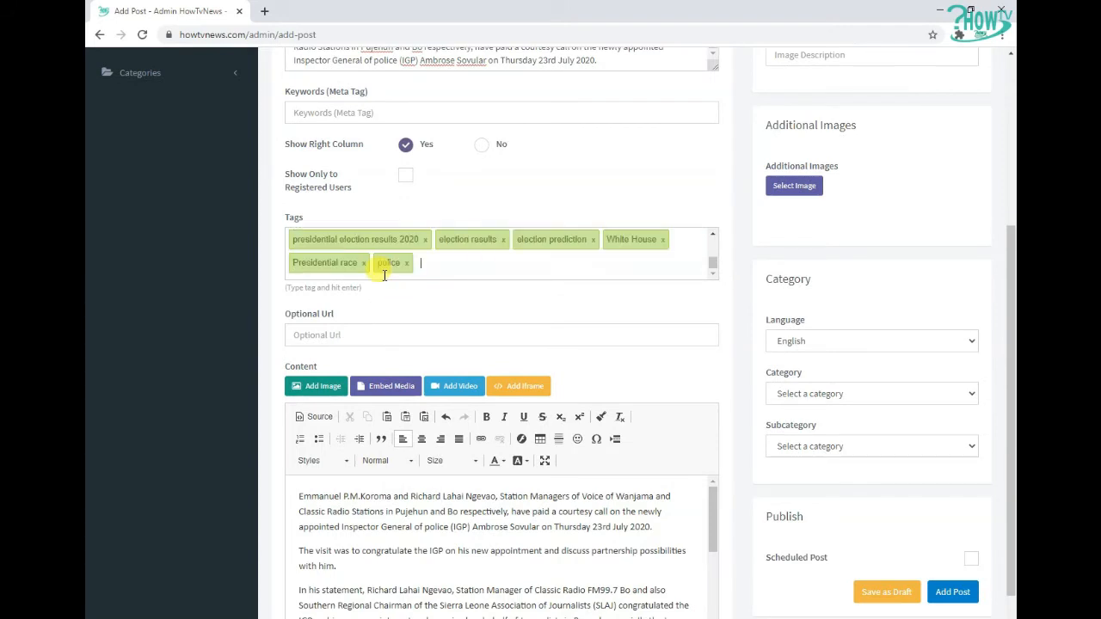
scroll(409, 258, up, 4)
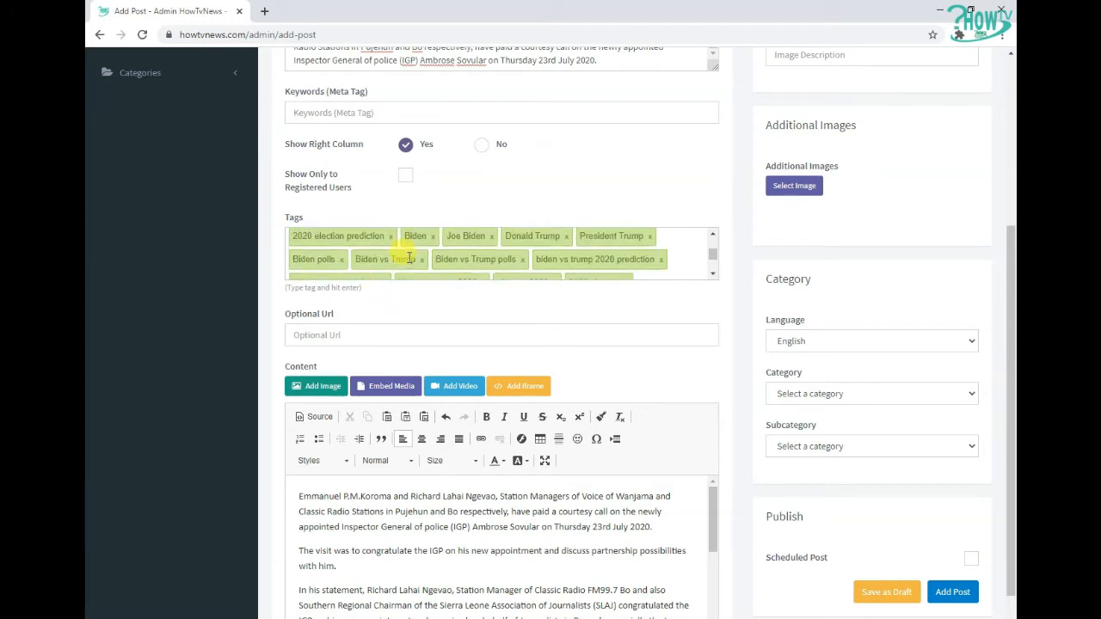
scroll(410, 261, down, 4)
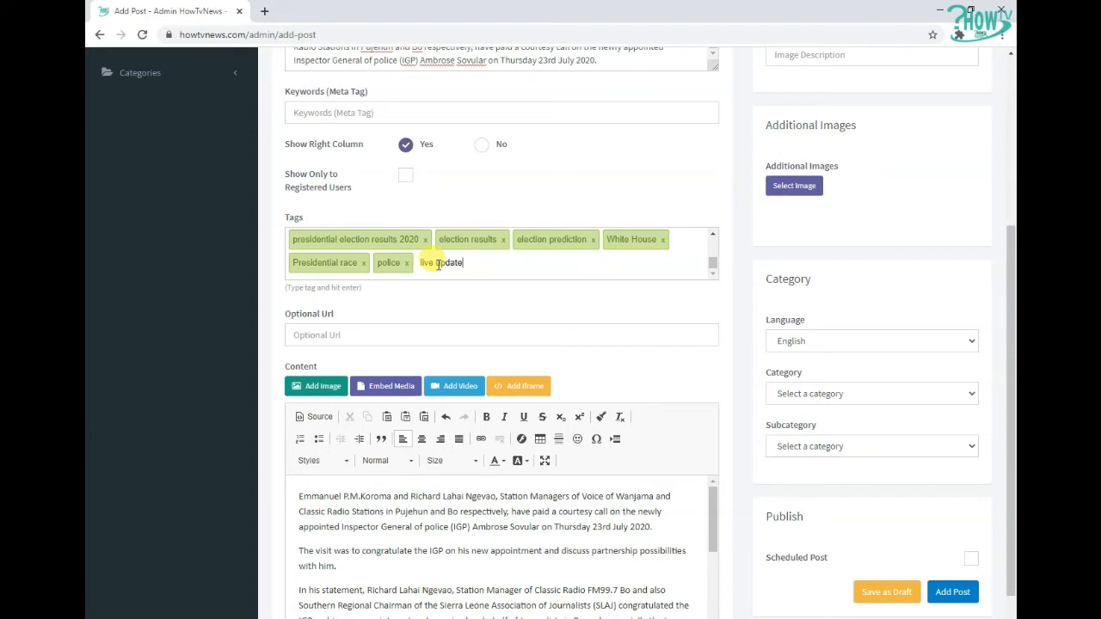
key(Return)
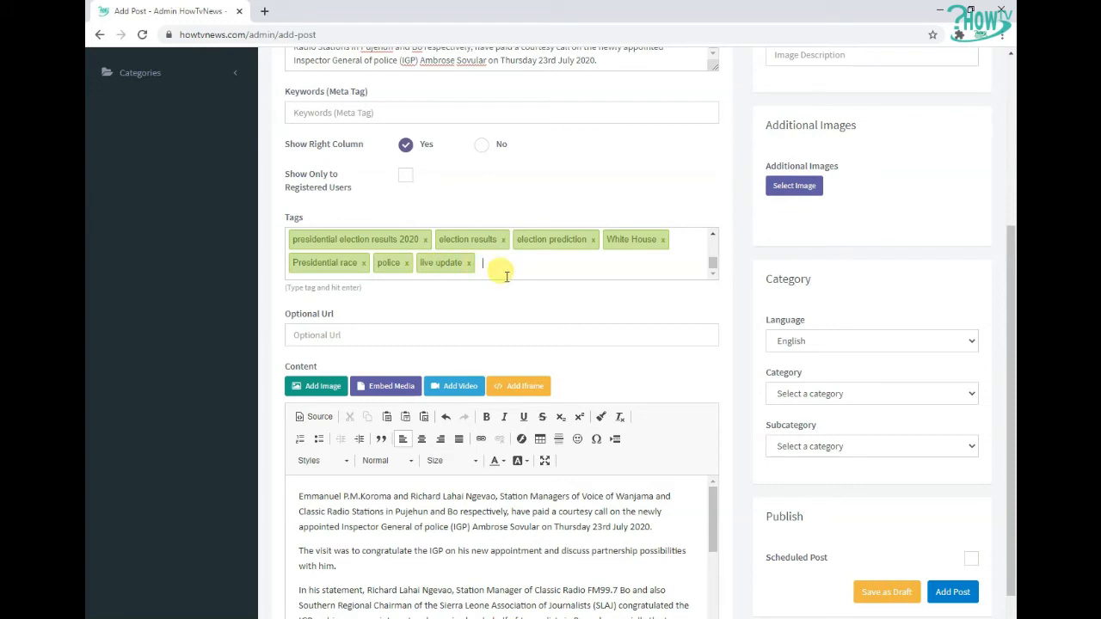
Paste the keyword list into the Keywords (Meta Tag) field
scroll(507, 331, up, 1)
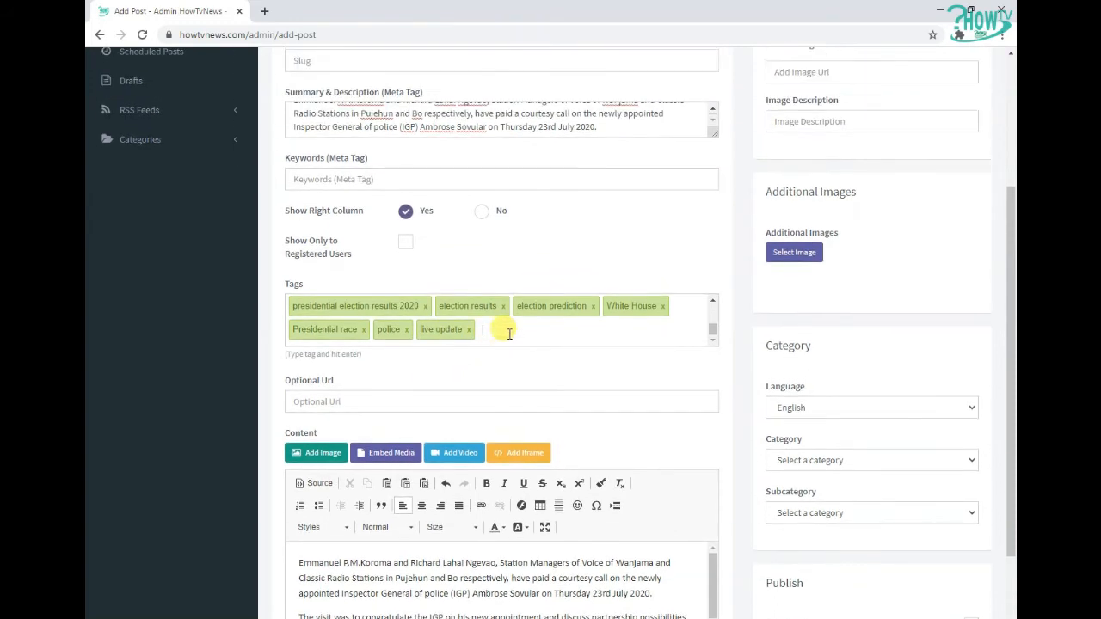
click(357, 179)
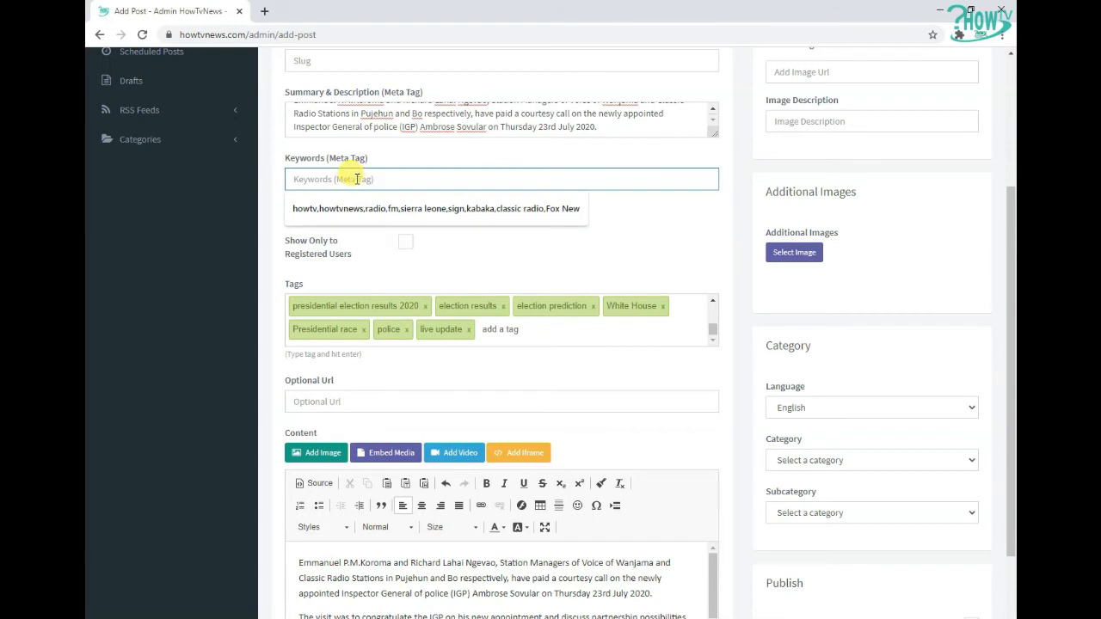
right_click(359, 179)
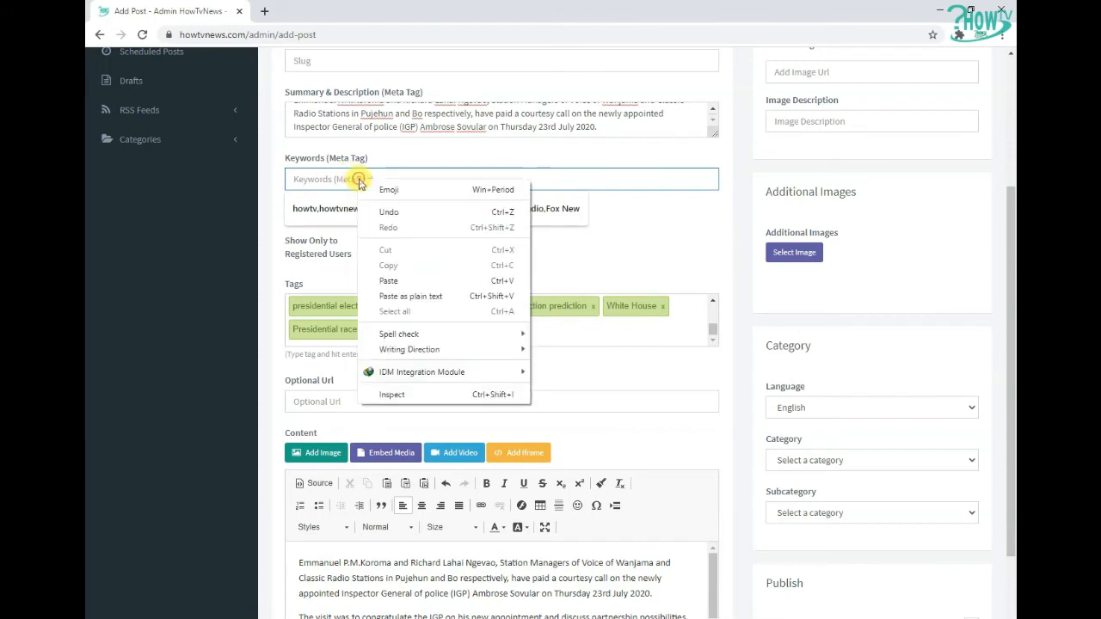
click(390, 282)
drag(711, 180, 619, 178)
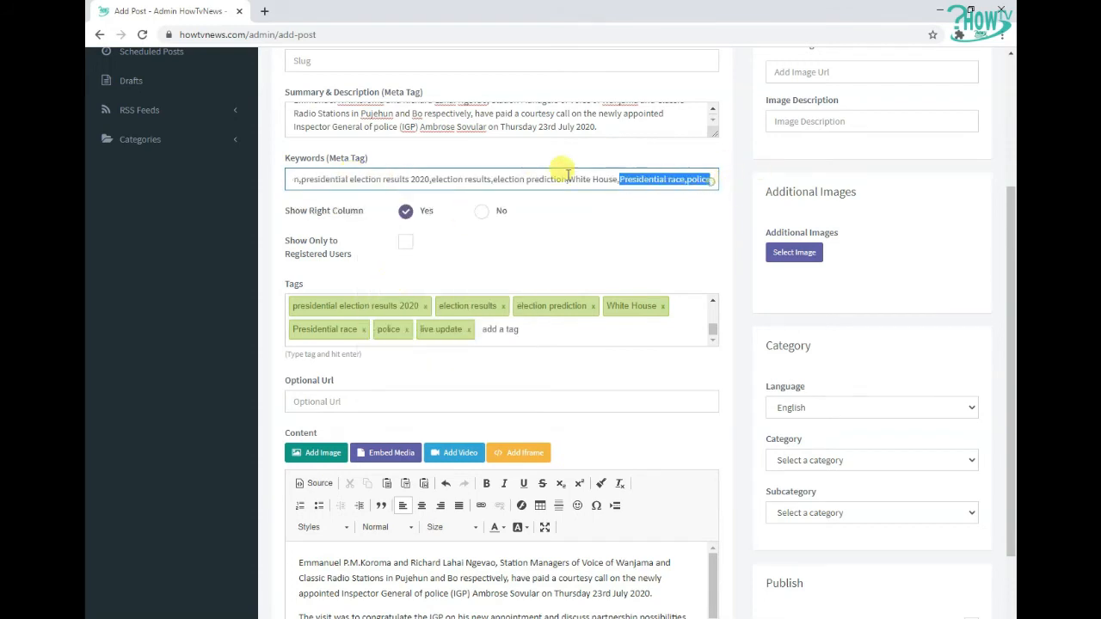
Copy the phrase 'courtesy call on the newly appointed Inspector General of police (IGP)' from the Word article
key(alt+Tab)
drag(583, 224, 448, 237)
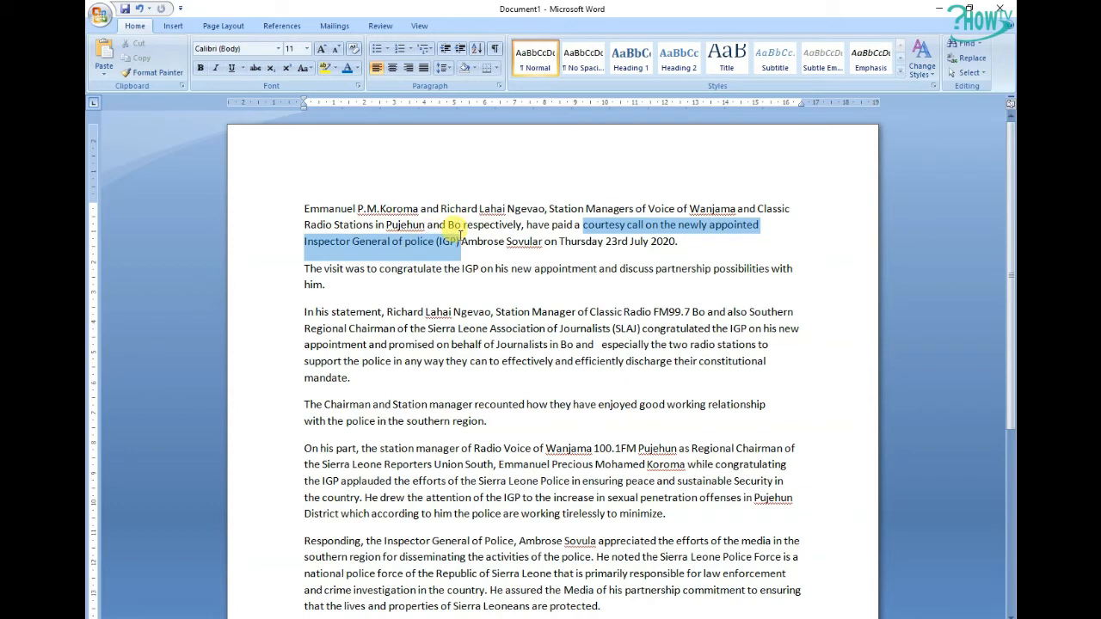
right_click(451, 240)
click(466, 262)
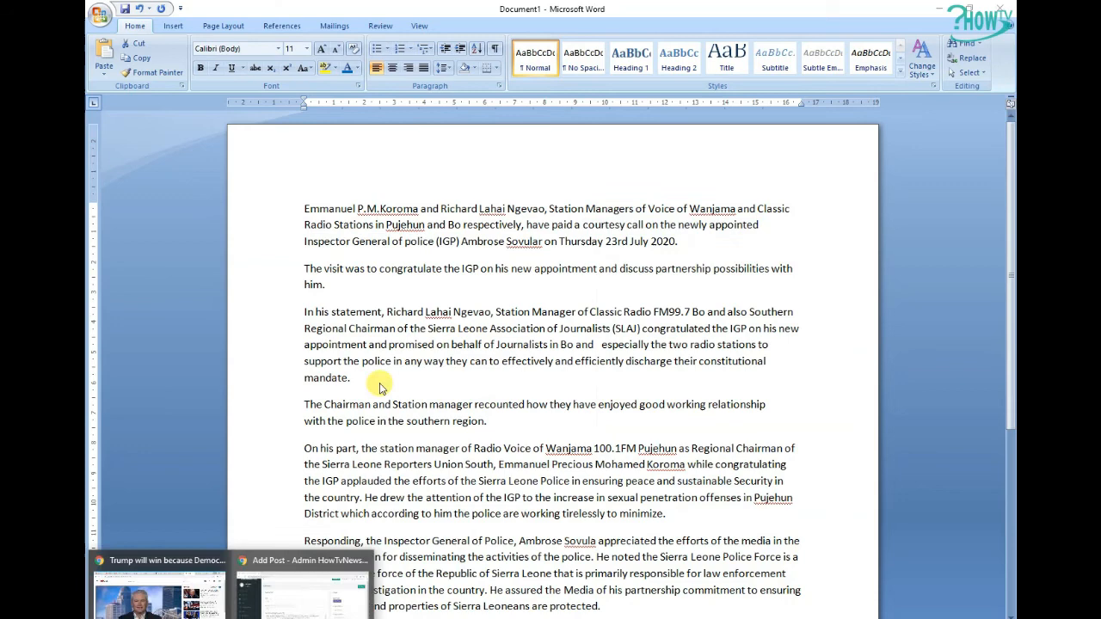
Paste the copied phrase into the post's Title field
click(324, 603)
right_click(347, 209)
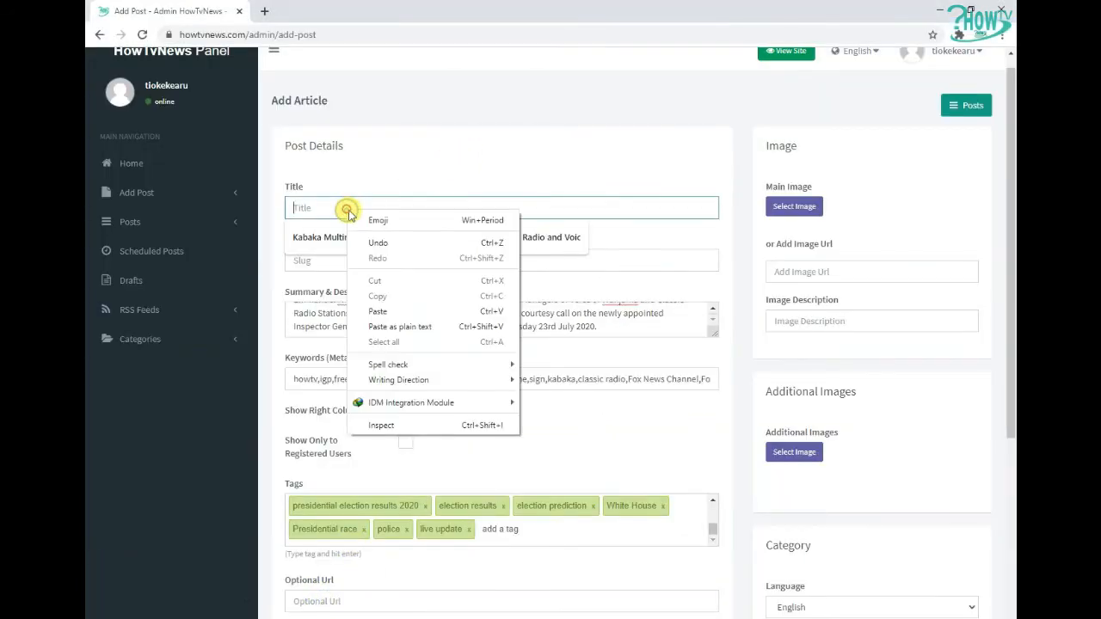
click(388, 310)
Copy the words Station Managers from the article's first sentence in Word
key(alt+Tab)
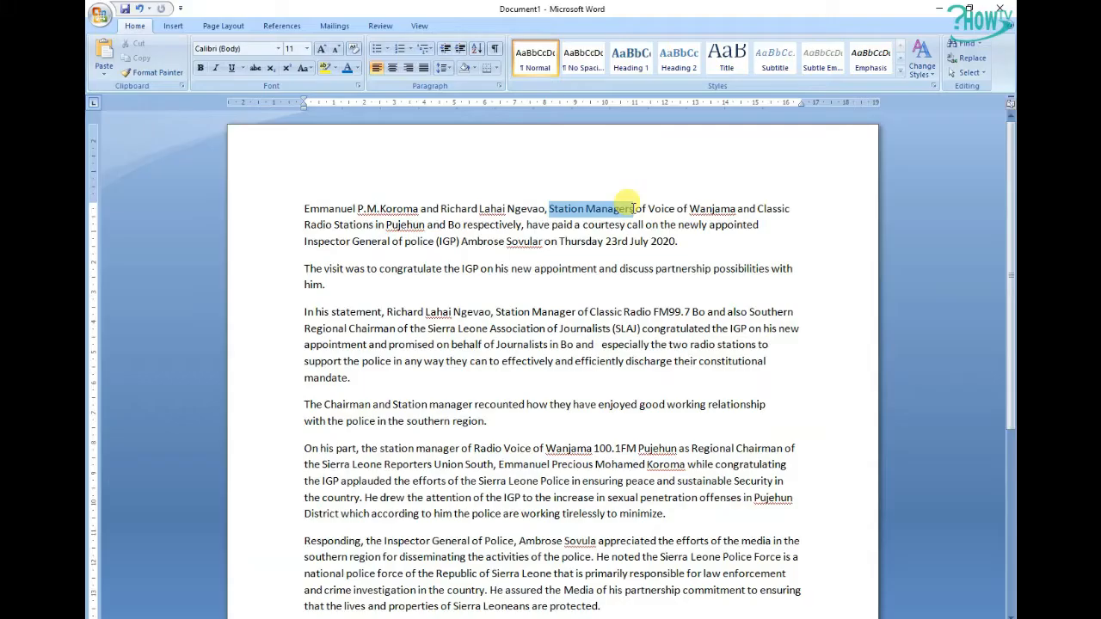
right_click(619, 211)
click(647, 234)
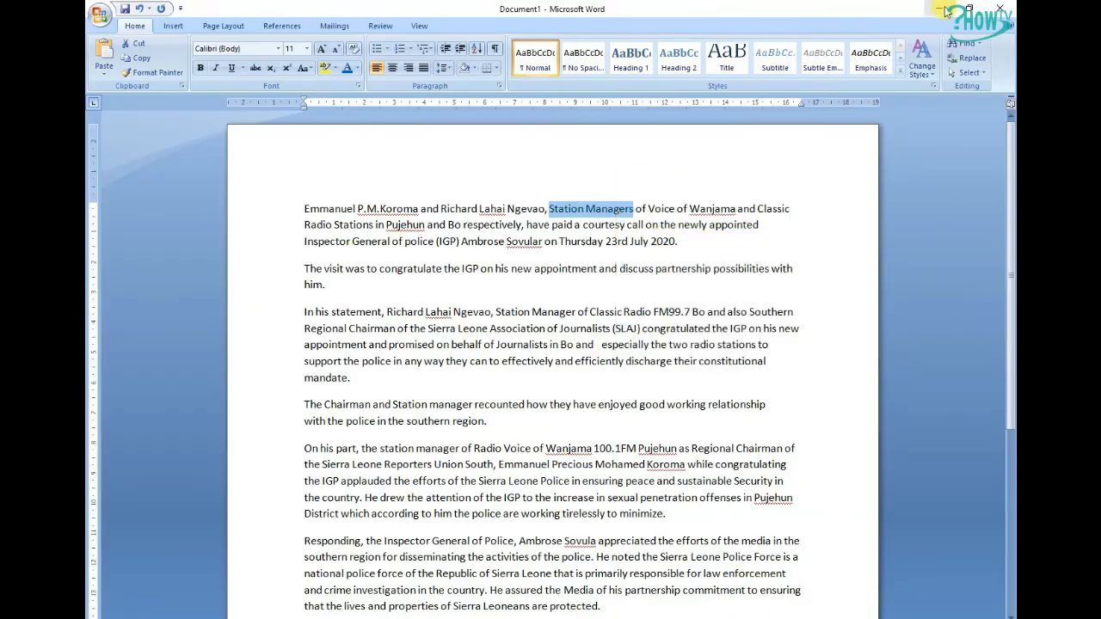
Paste into the Title field so it reads 'Two Station Managers made a Courtesy call on the newly appointed Inspector General of police (IGP)'
key(alt+Tab)
right_click(292, 209)
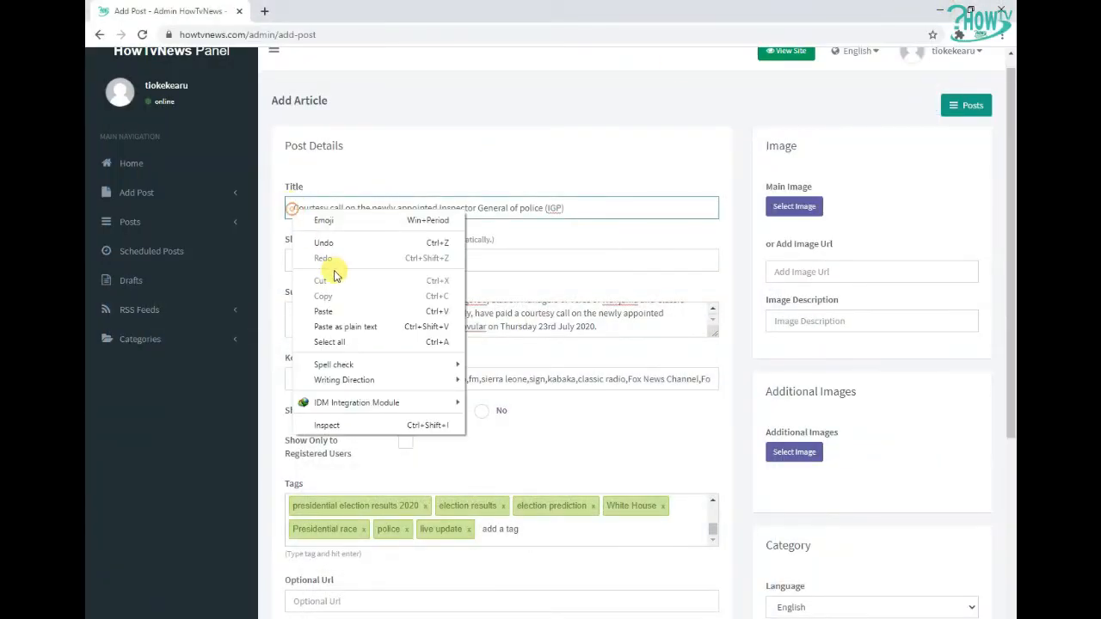
click(298, 308)
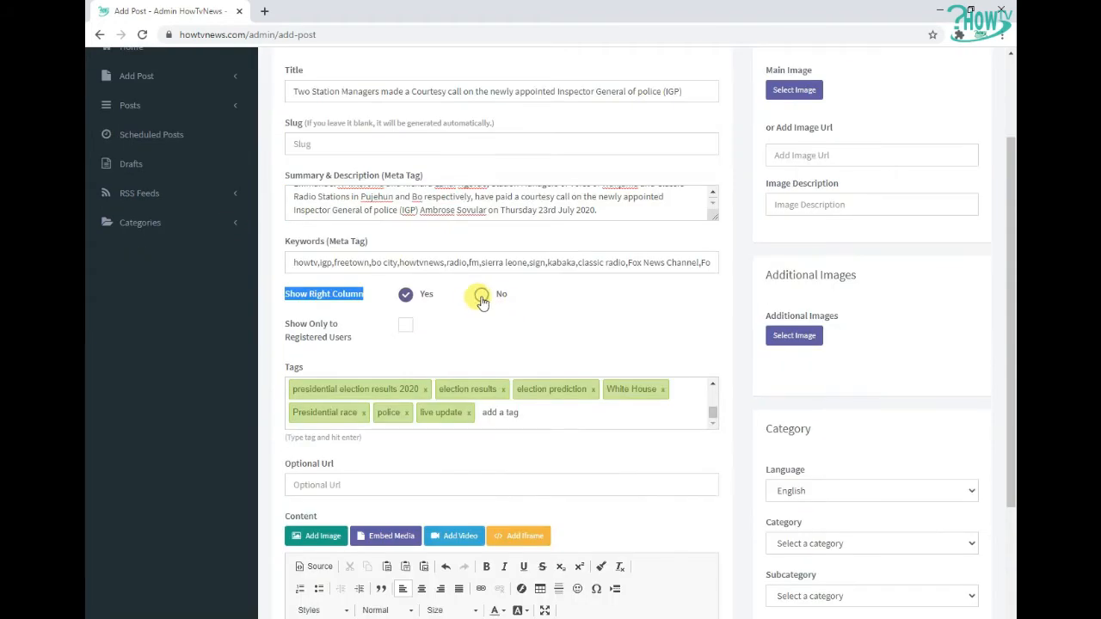
Upload the picture ig from the Desktop's New folder and set it as the post's main image
click(278, 321)
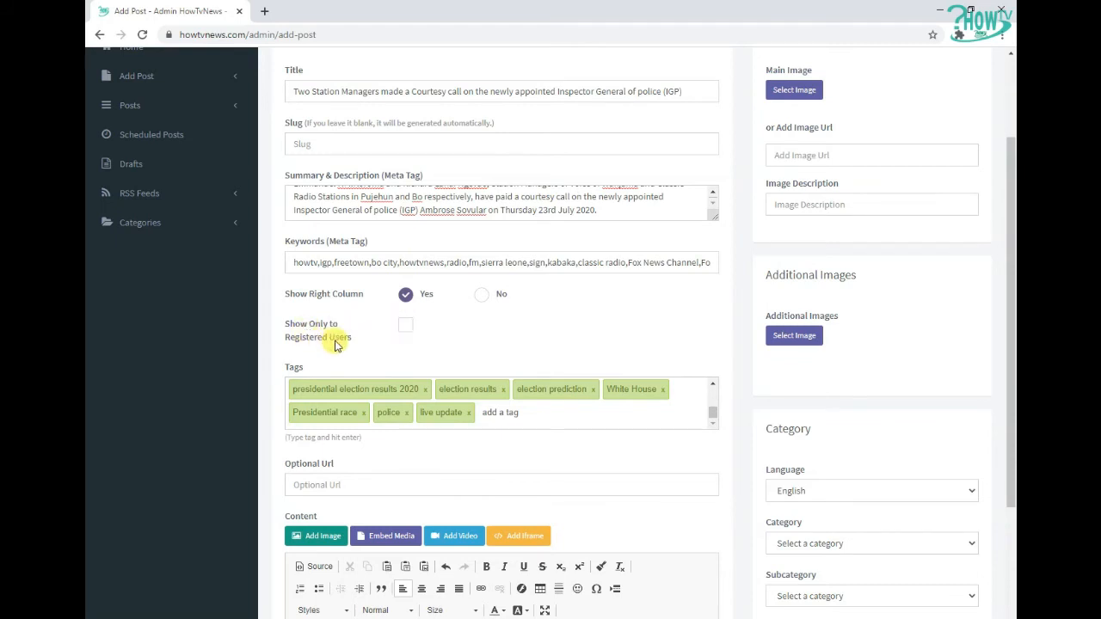
drag(285, 338, 367, 337)
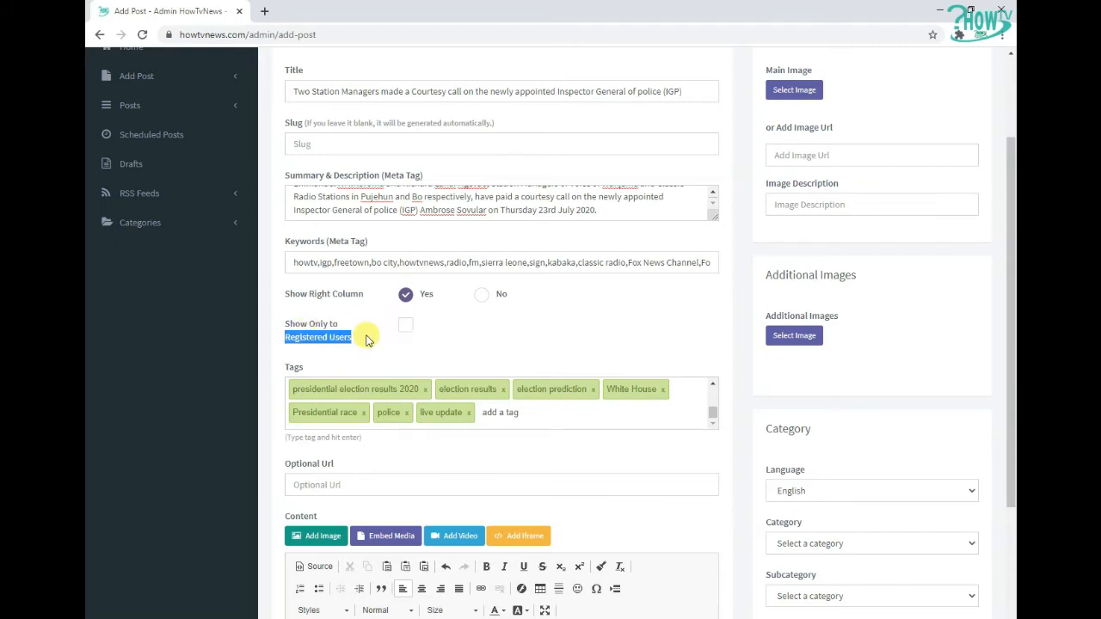
scroll(370, 338, up, 2)
click(796, 222)
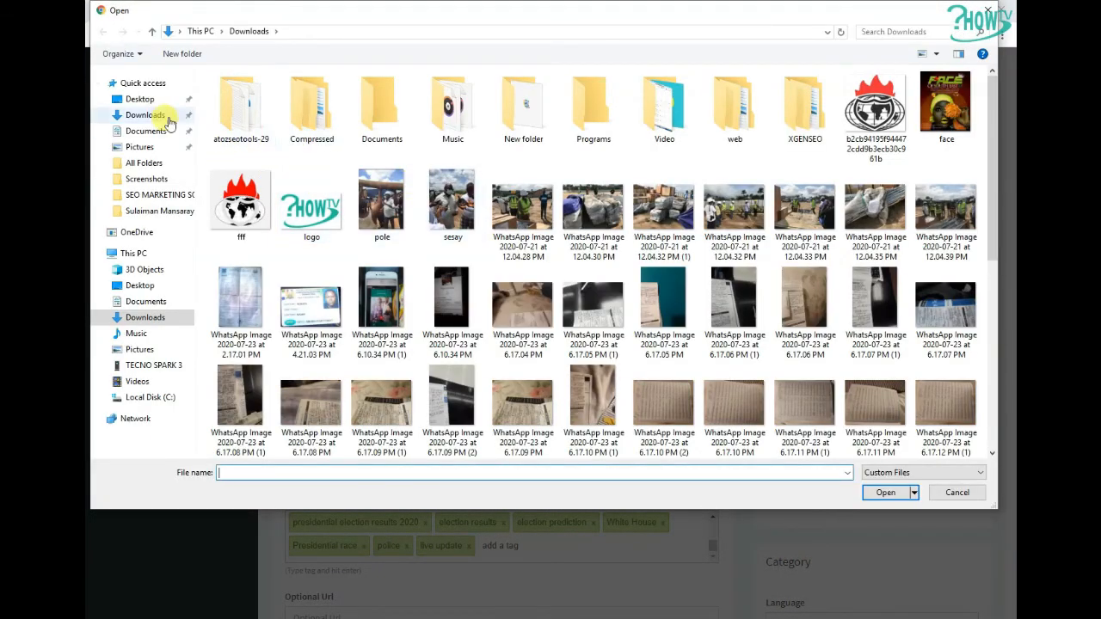
click(139, 99)
double_click(313, 108)
click(241, 103)
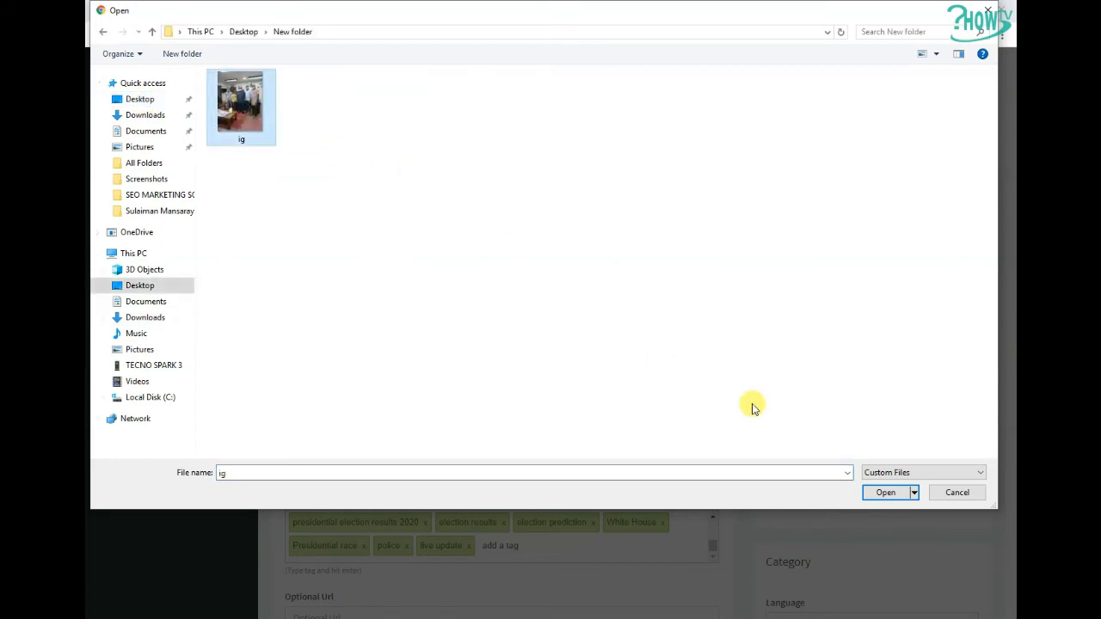
click(873, 492)
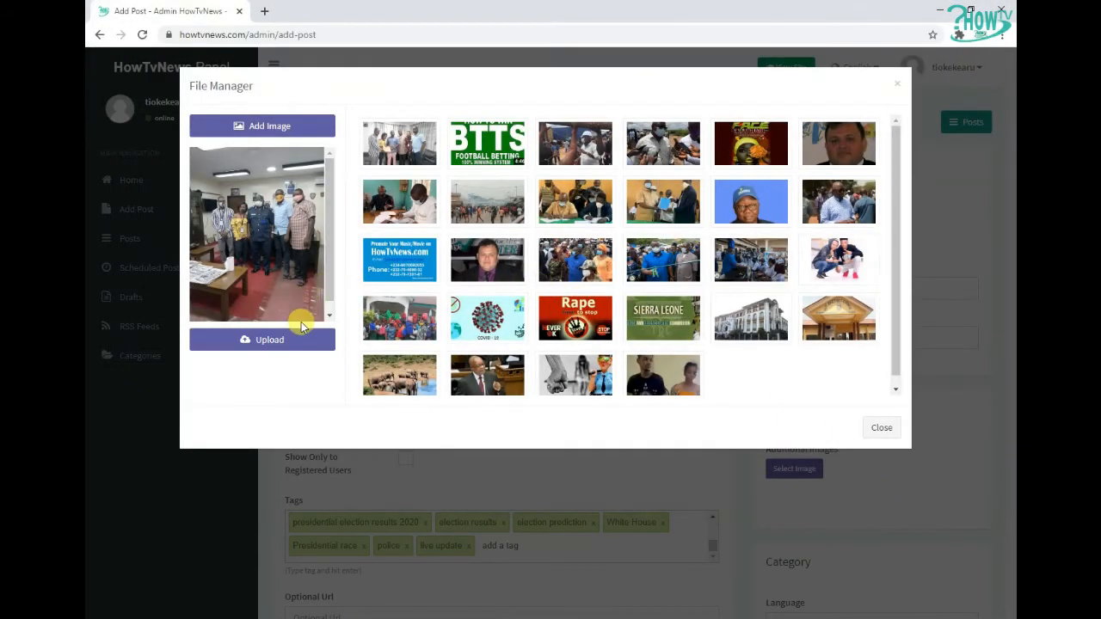
click(292, 341)
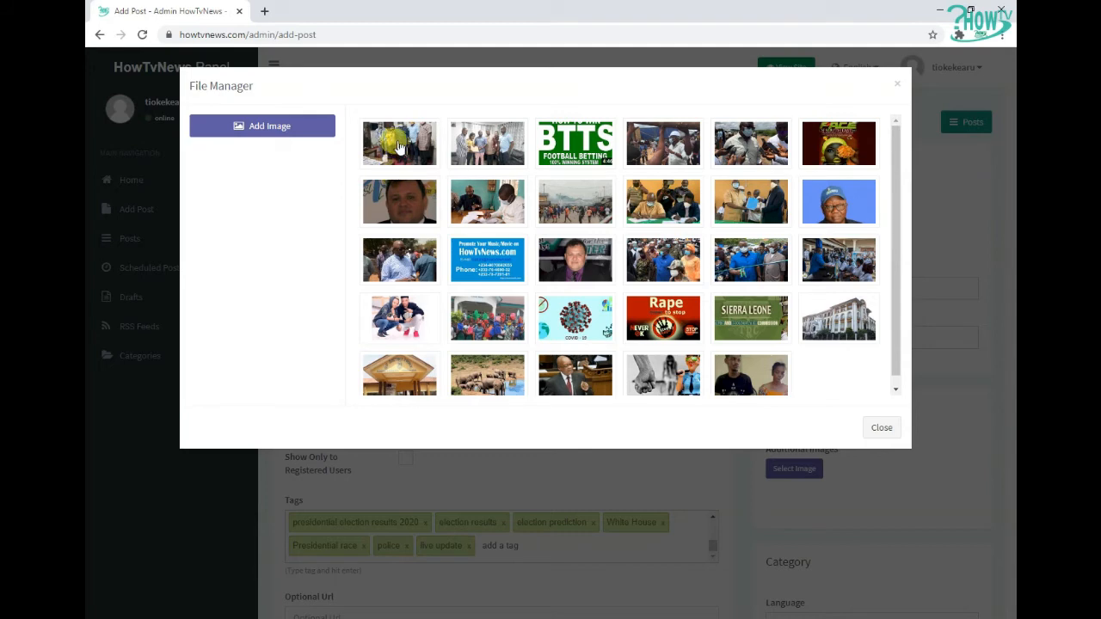
click(396, 148)
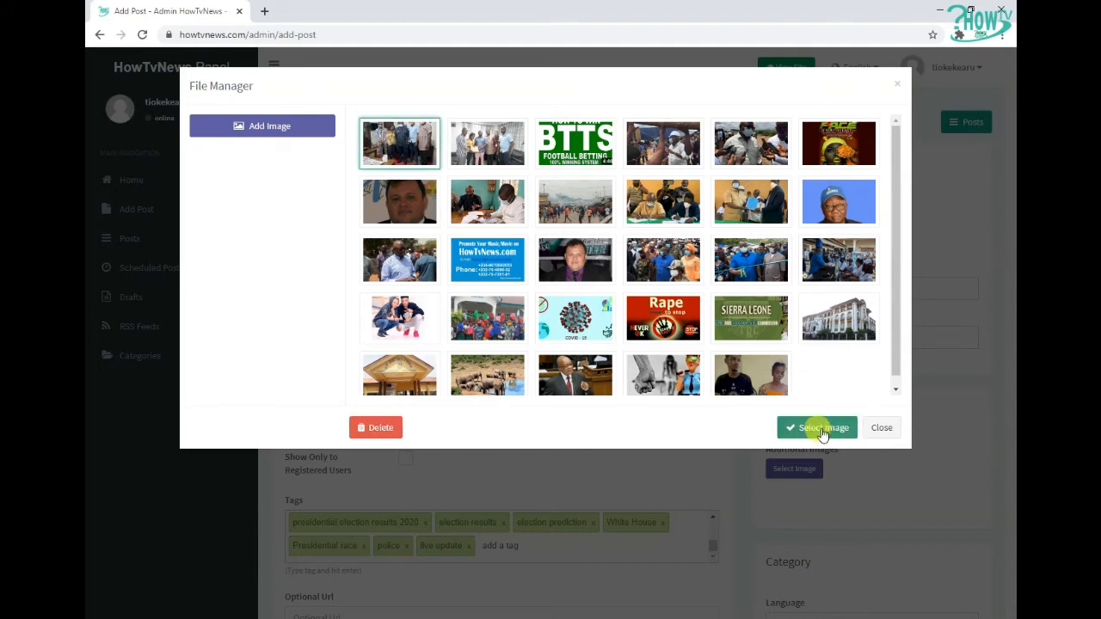
click(821, 428)
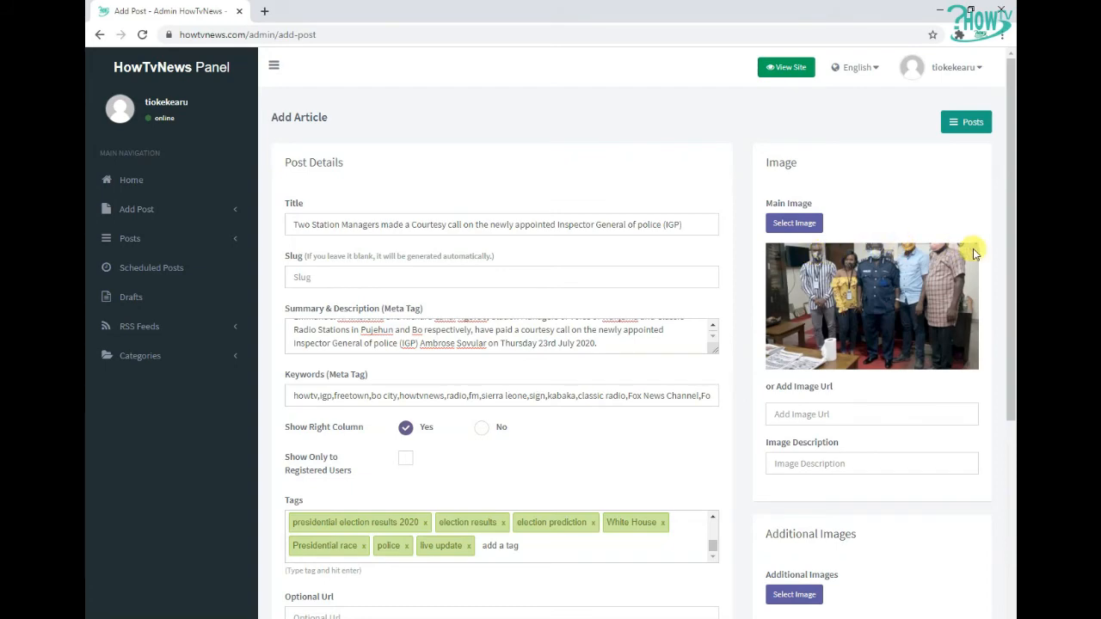
Delete the uploaded ig picture from the file manager
click(794, 222)
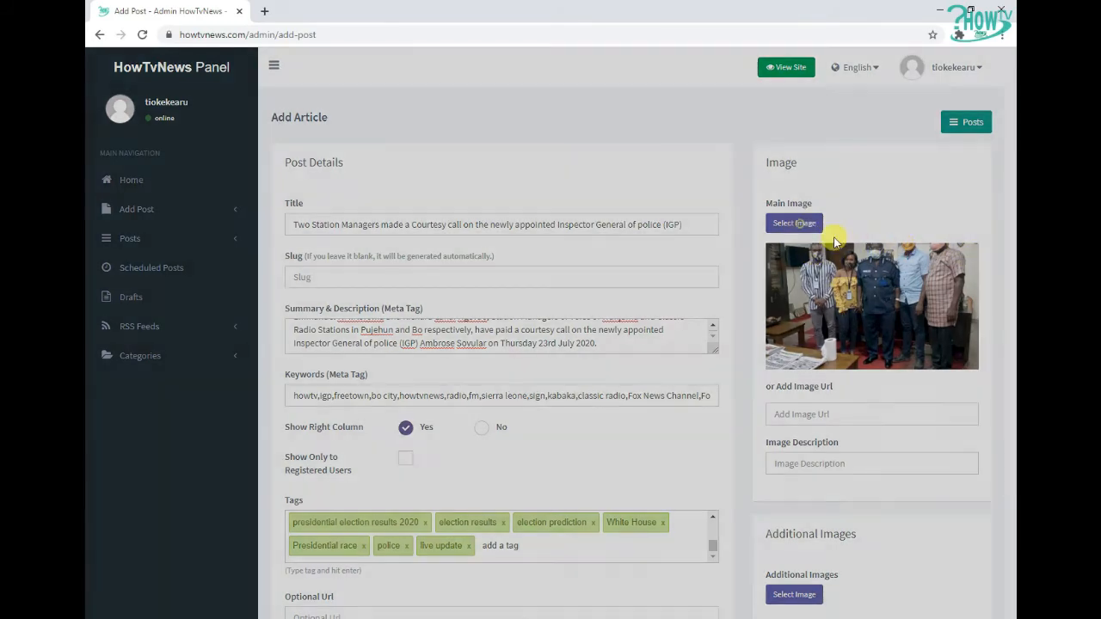
click(398, 149)
click(385, 429)
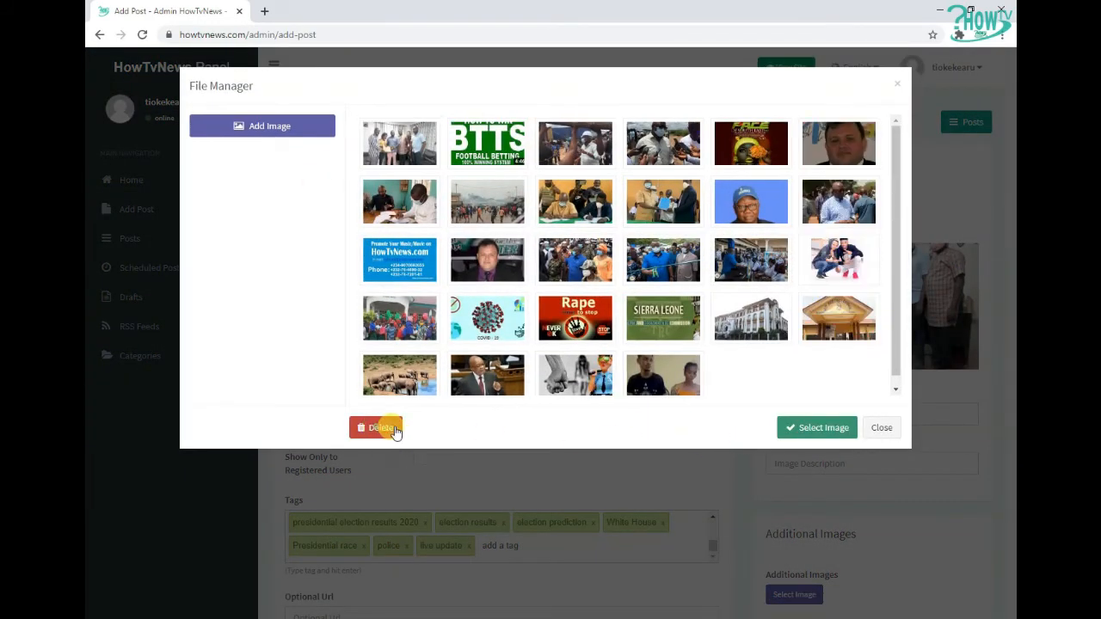
Open the ig picture in Microsoft Office Picture Manager from the upload file dialog
click(293, 128)
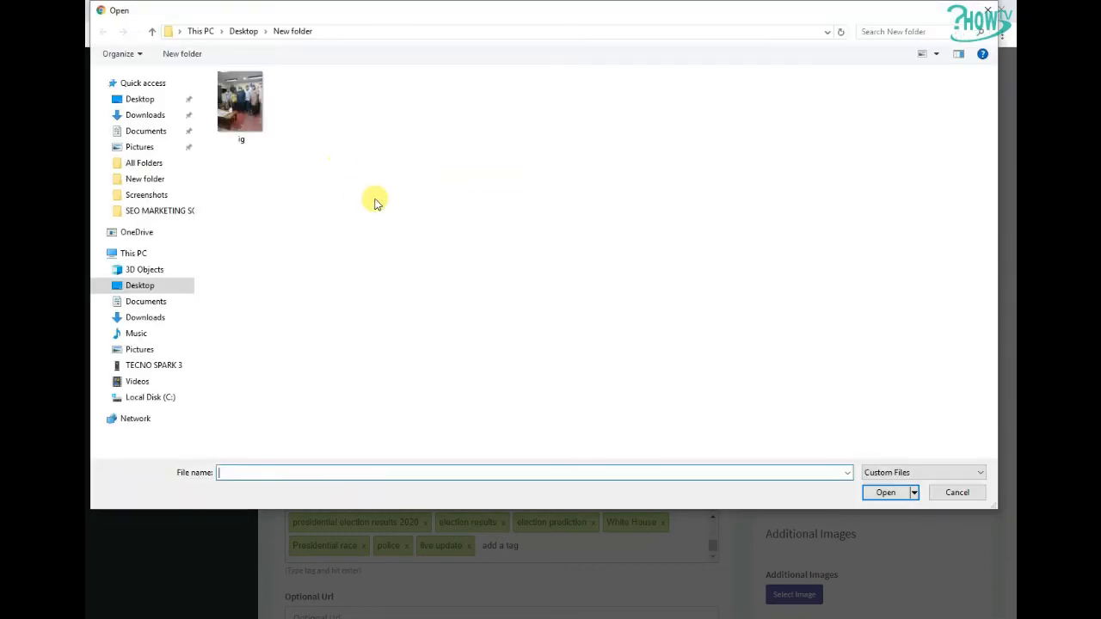
click(244, 105)
right_click(242, 101)
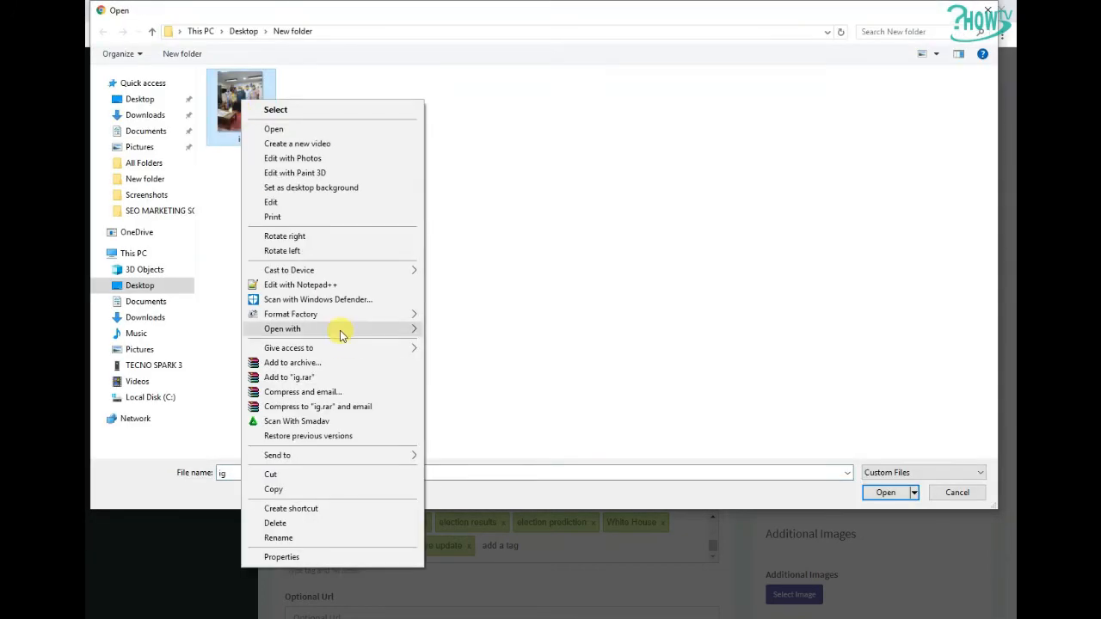
mouse_move(436, 337)
click(464, 358)
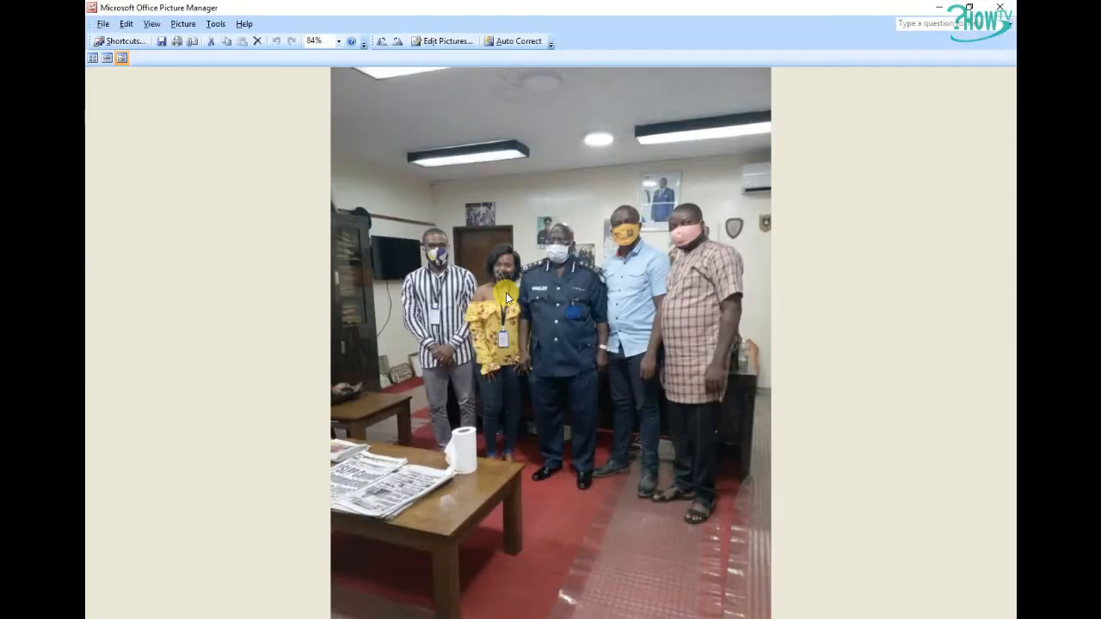
Crop 218 pixels off the picture's bottom, leaving it 780 x 822 pixels
click(445, 41)
click(927, 235)
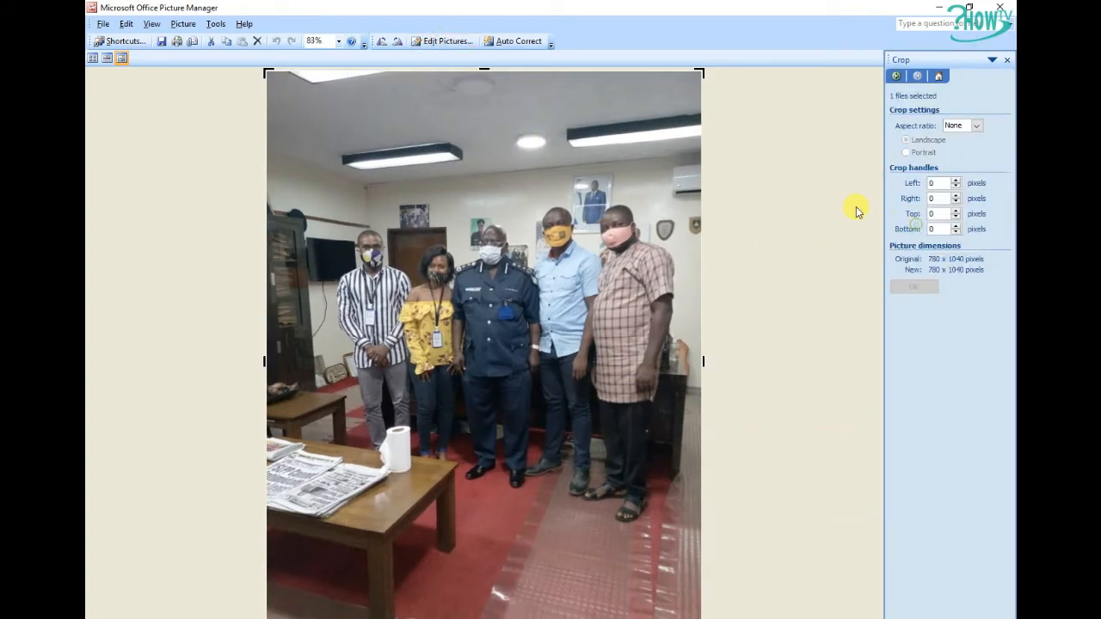
drag(484, 618, 487, 522)
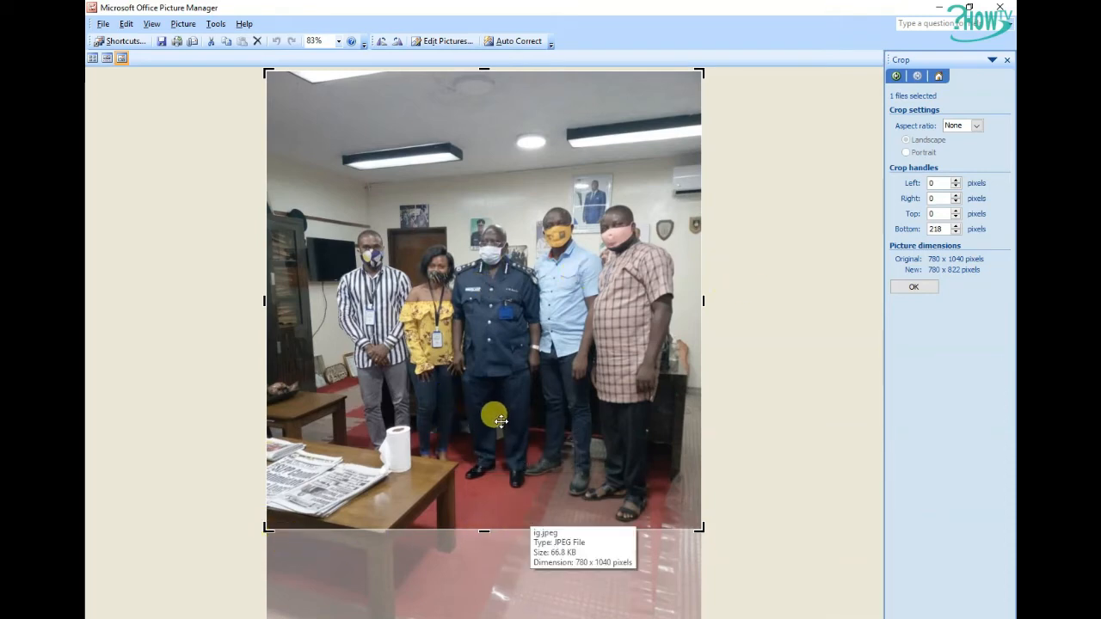
click(914, 286)
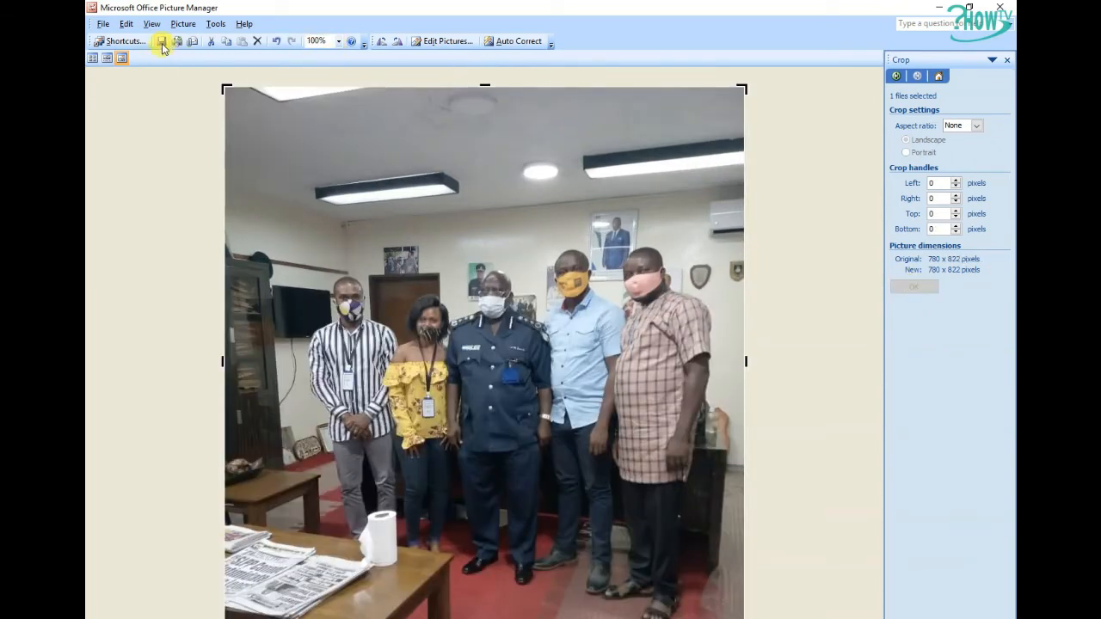
Save the cropped picture as a JPEG named igd and close Picture Manager without saving further changes
click(104, 25)
click(134, 87)
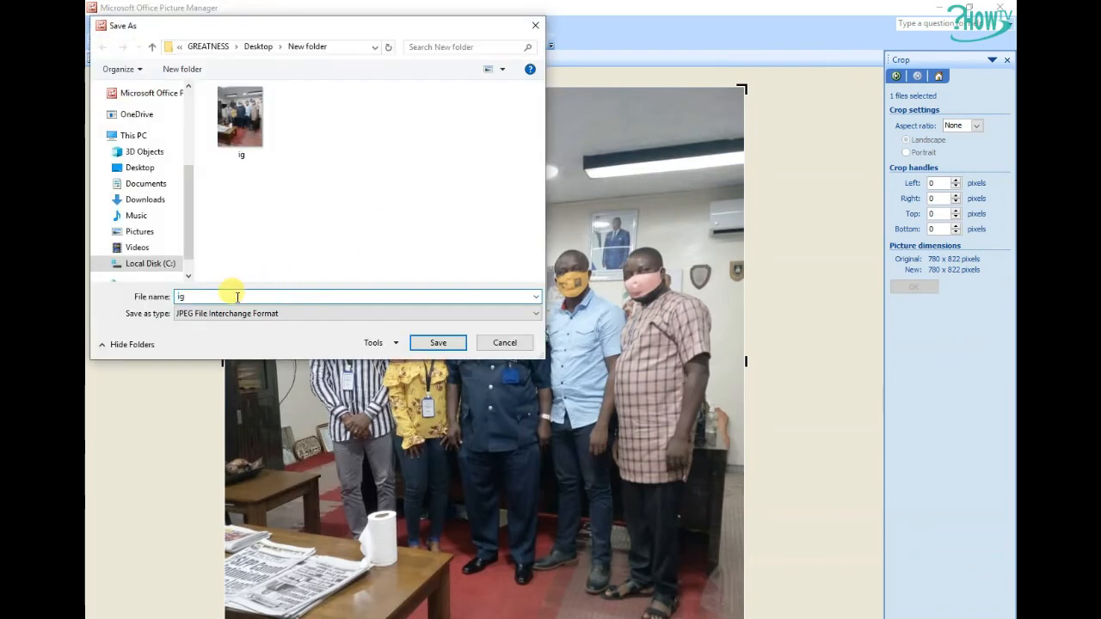
key(Return)
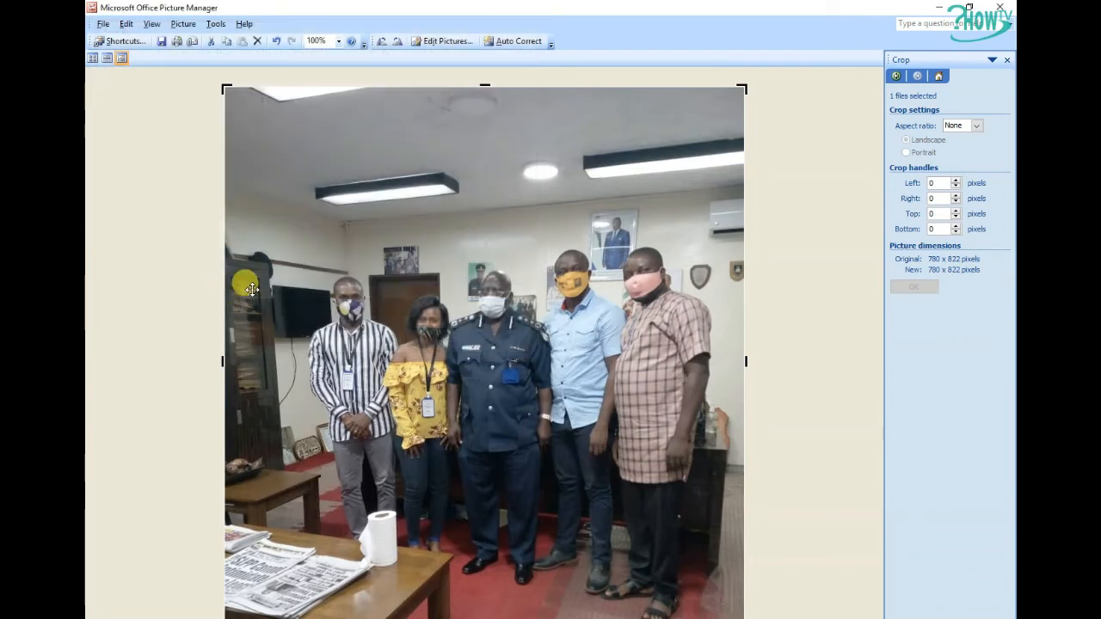
click(1006, 10)
click(555, 377)
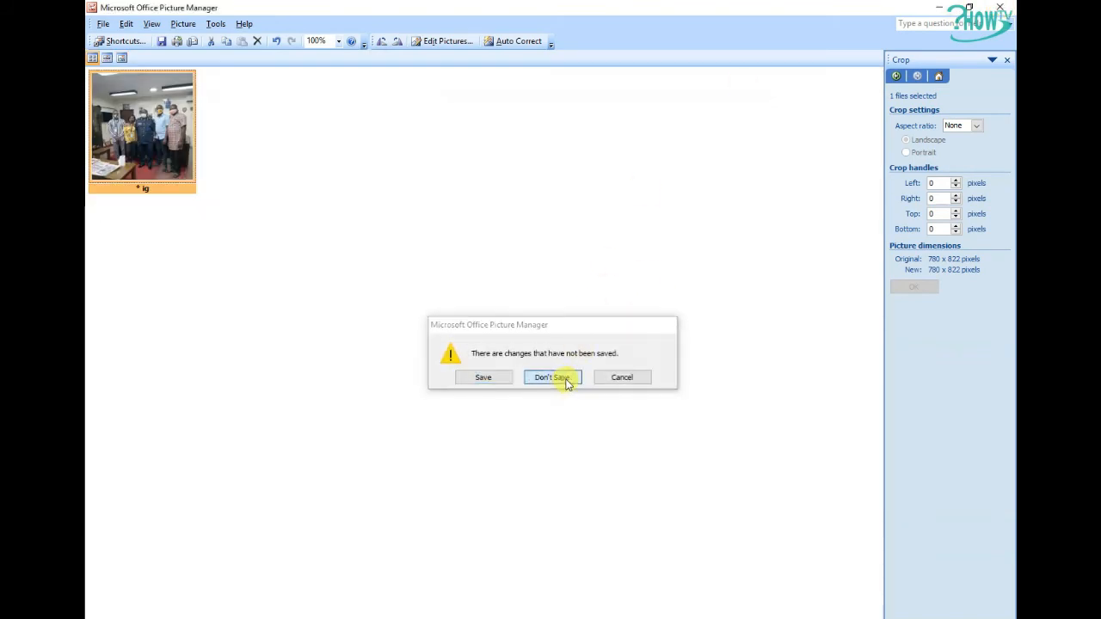
Upload the igd picture through the file manager and set it as the post's main image
click(318, 129)
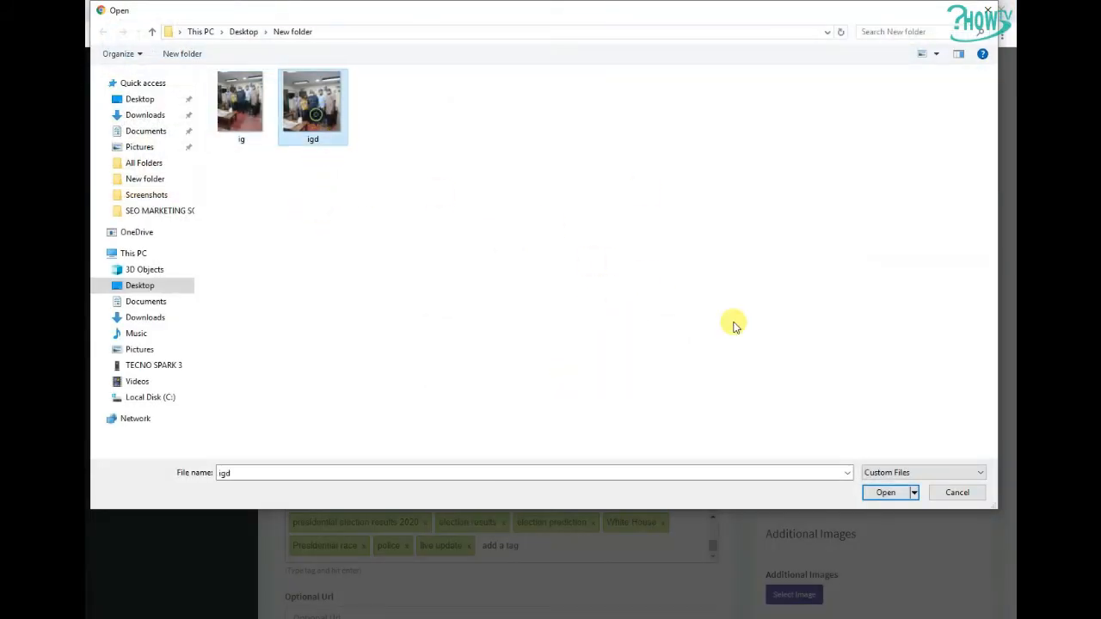
click(886, 492)
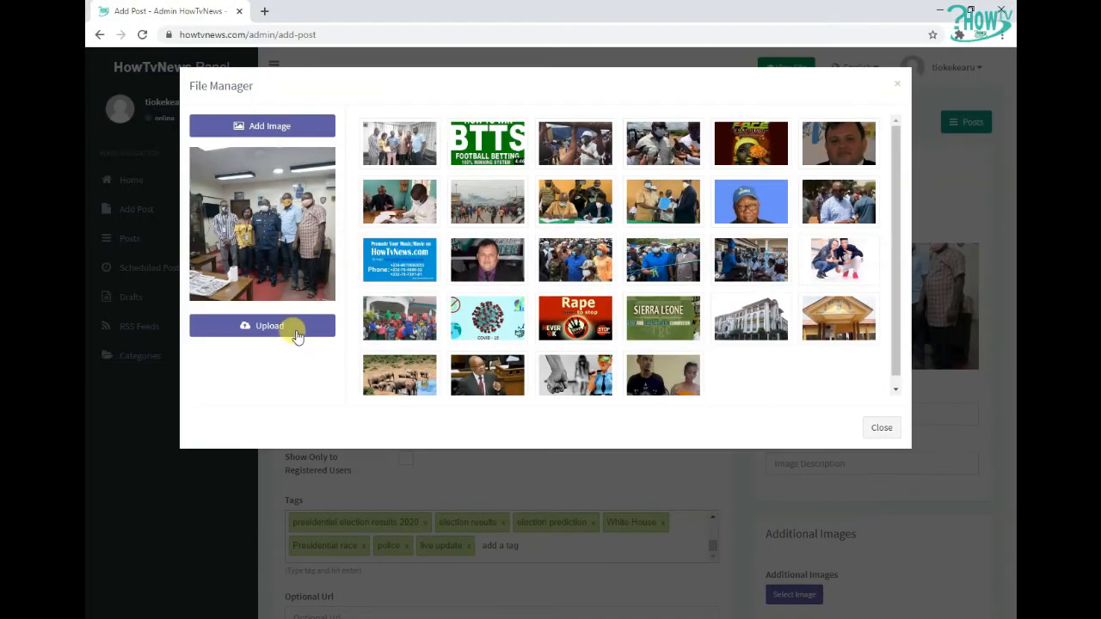
click(293, 327)
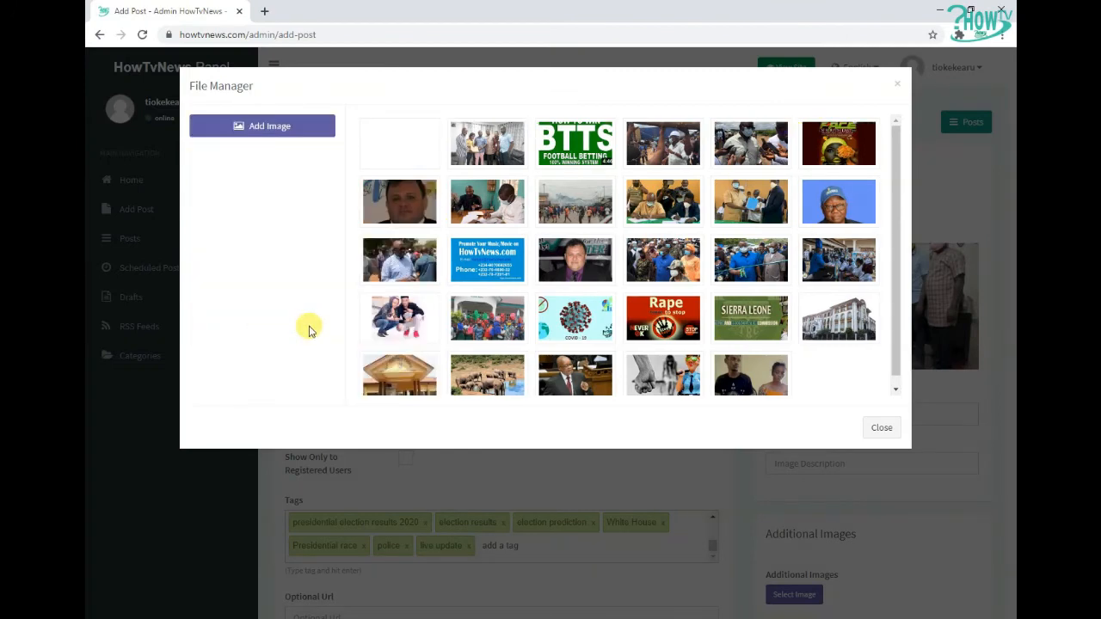
click(405, 143)
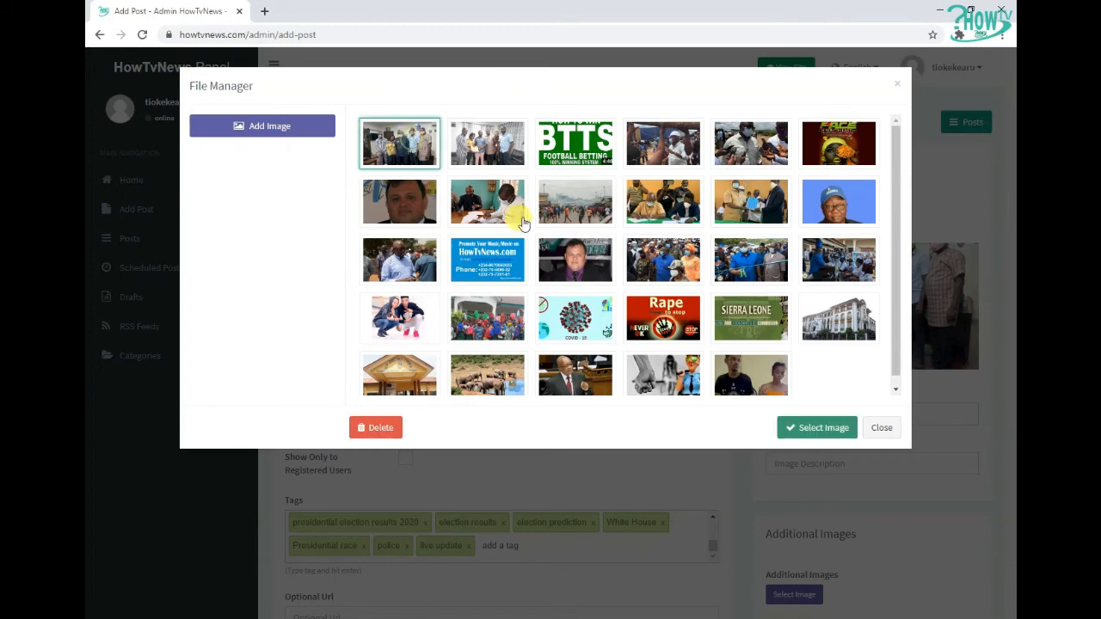
click(808, 428)
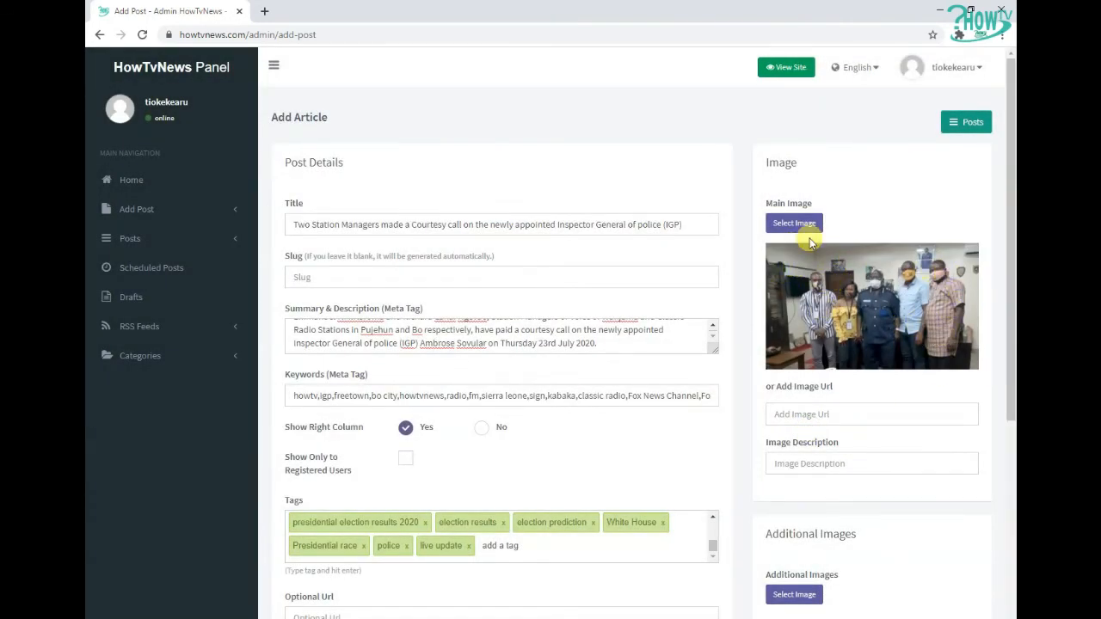
Set the post's category to sierra leone, leaving the subcategory unselected
drag(1004, 249, 996, 479)
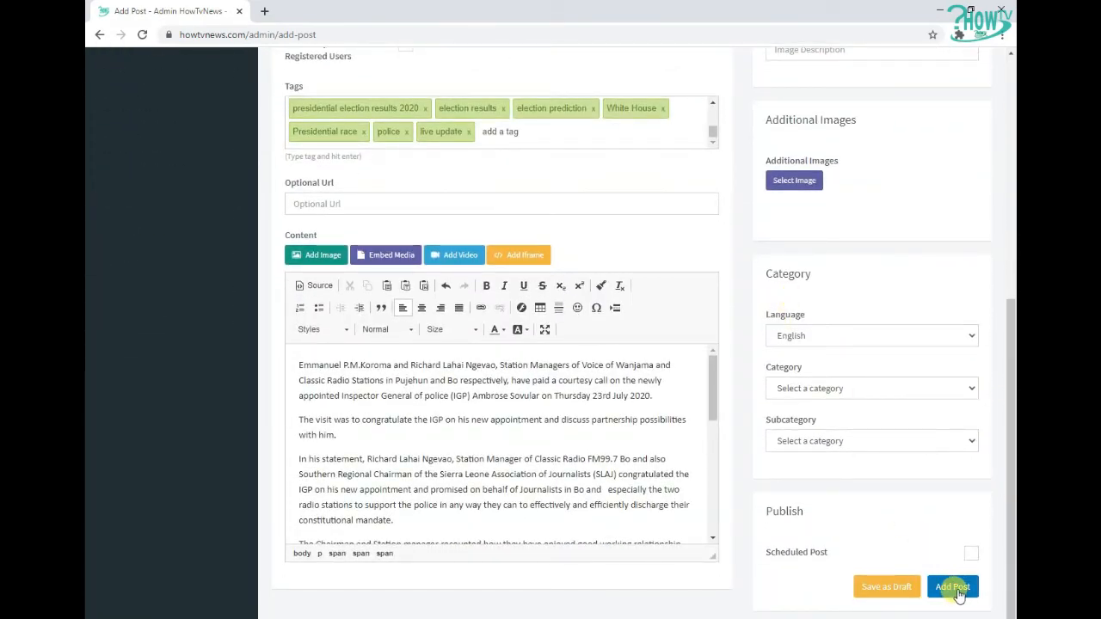
drag(1010, 478, 1010, 538)
click(806, 388)
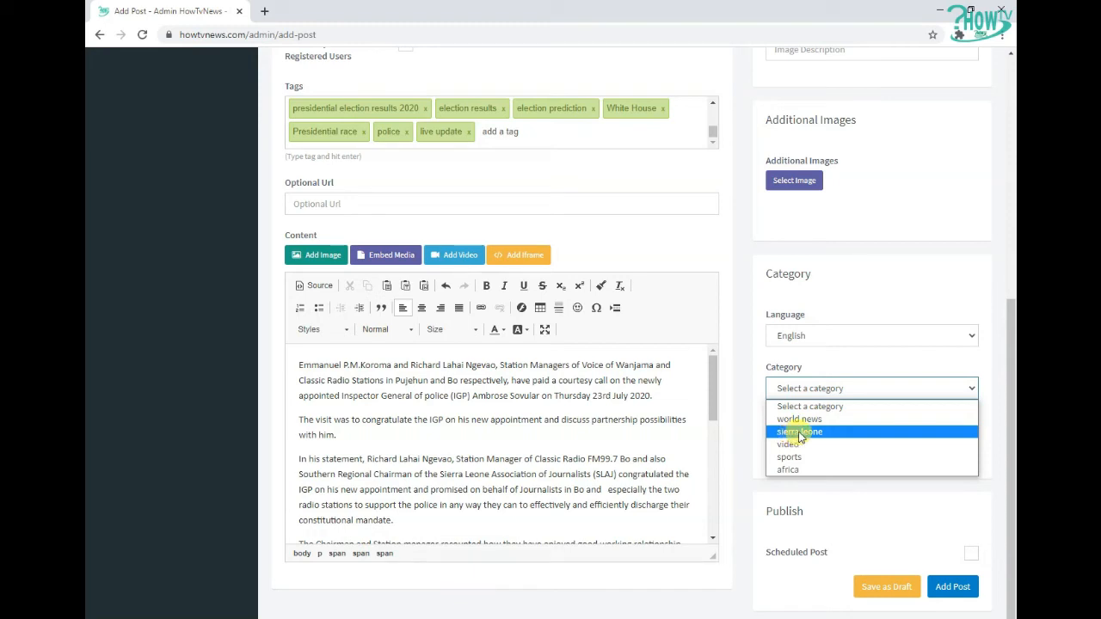
click(800, 433)
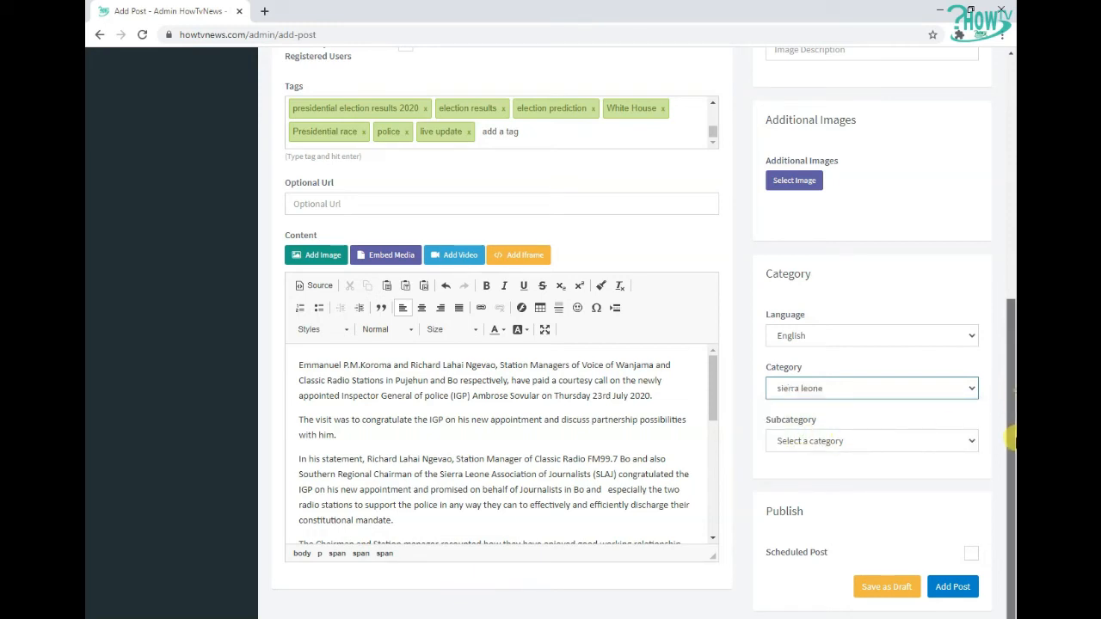
click(858, 441)
click(995, 438)
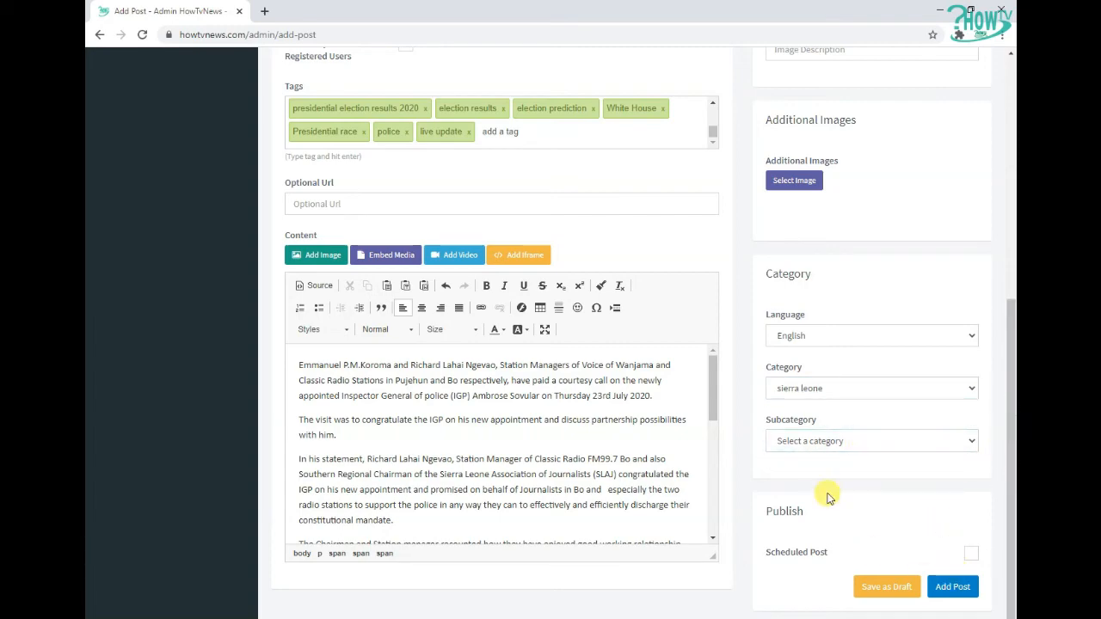
Review the filled form and publish the article with Add Post
scroll(607, 374, up, 5)
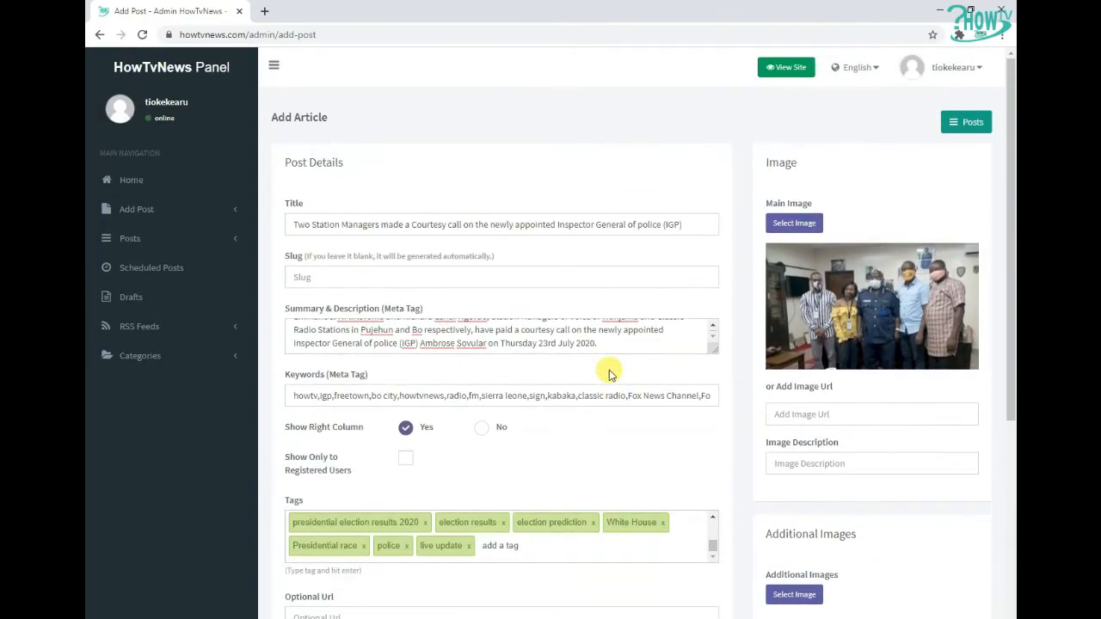
scroll(624, 383, up, 1)
scroll(623, 377, down, 5)
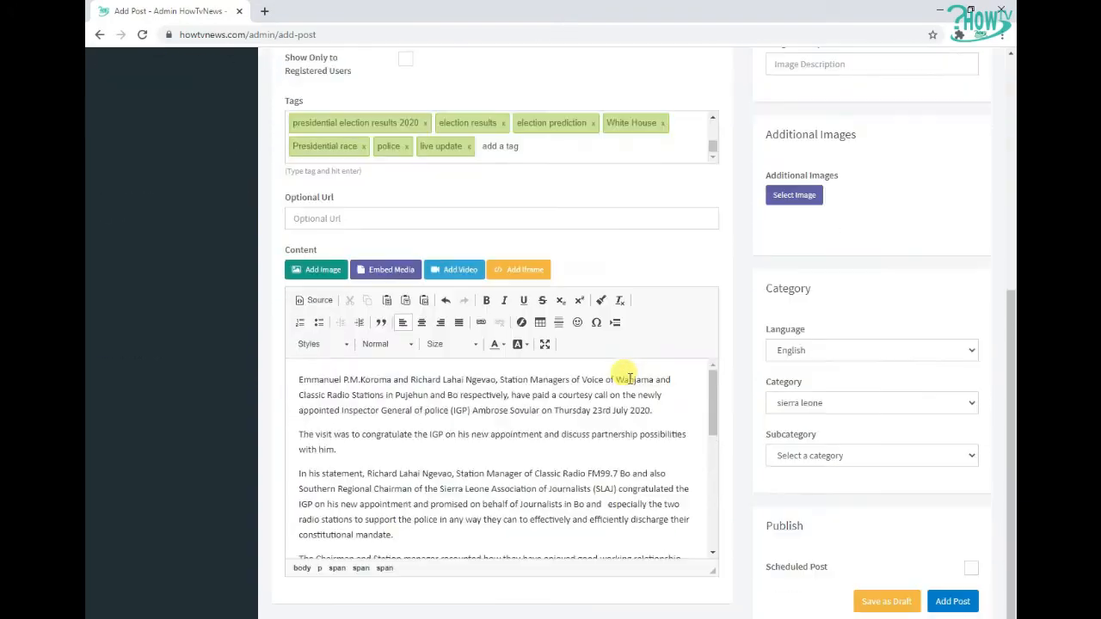
scroll(624, 374, down, 5)
click(955, 602)
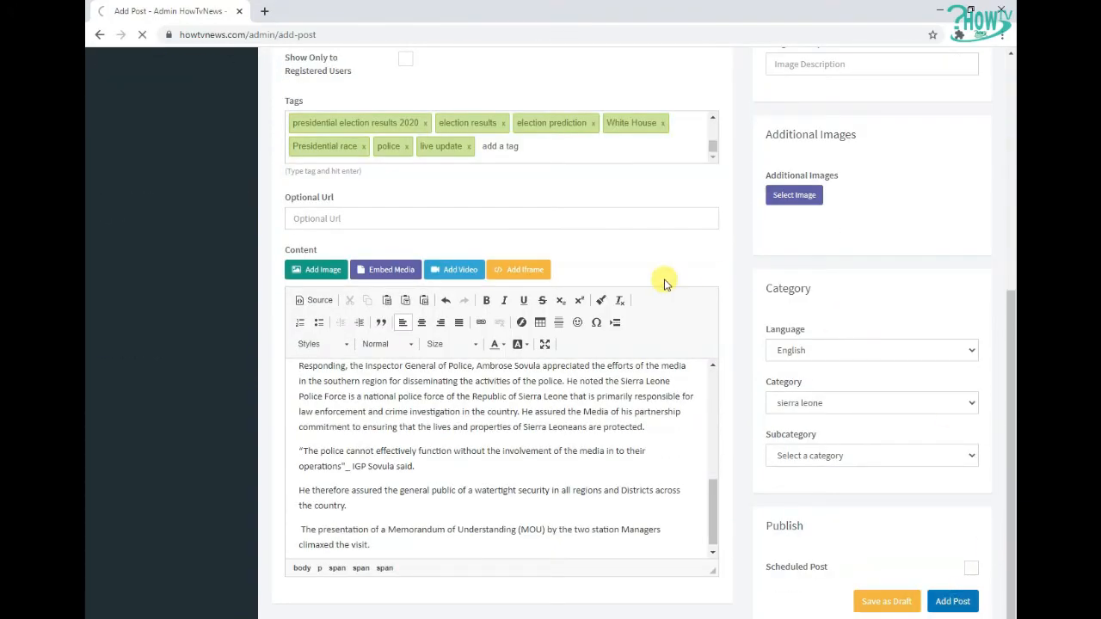
Enable the Scheduled Post option on the new blank post form
scroll(886, 508, down, 5)
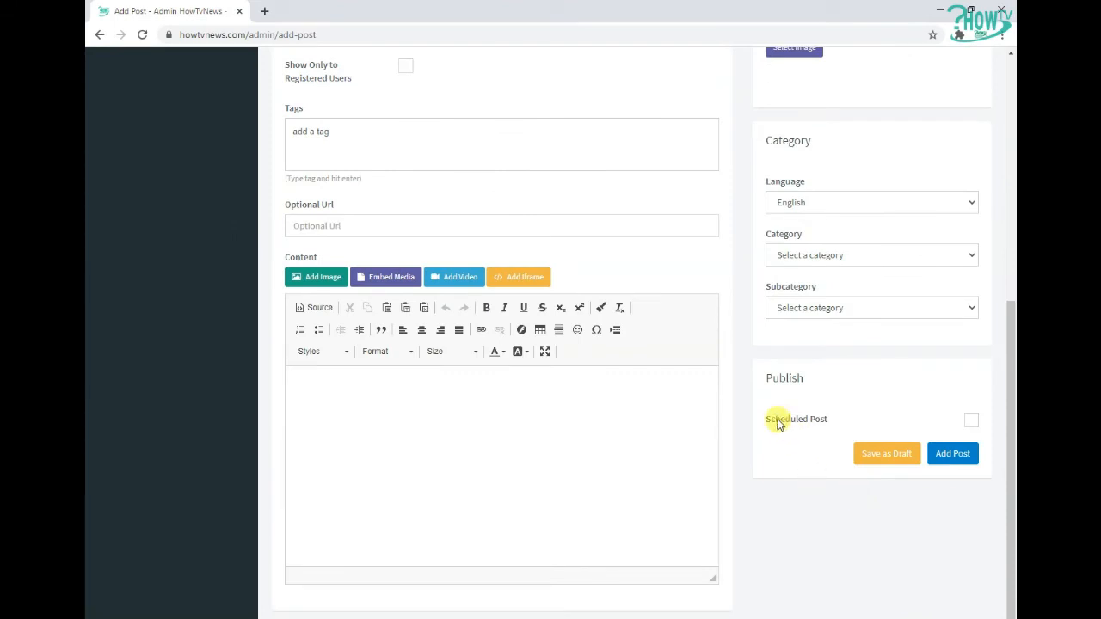
click(971, 422)
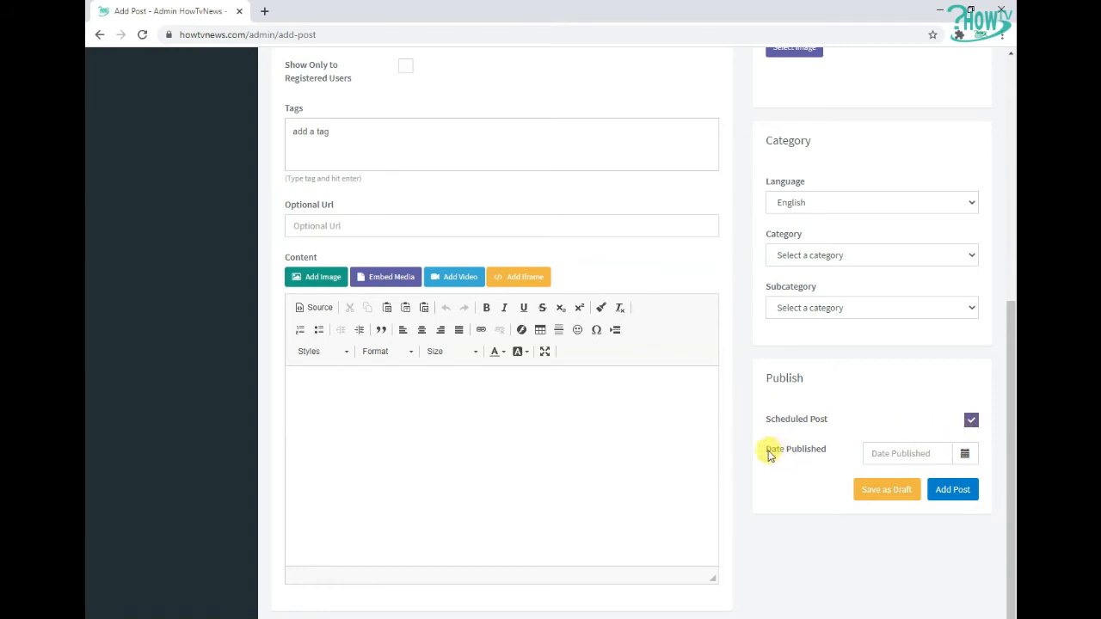
Set the scheduled post's Date Published to 2020-07-27 at 08:00:00 using the date and time picker
mouse_move(768, 456)
mouse_down()
mouse_move(836, 453)
mouse_move(780, 459)
mouse_up()
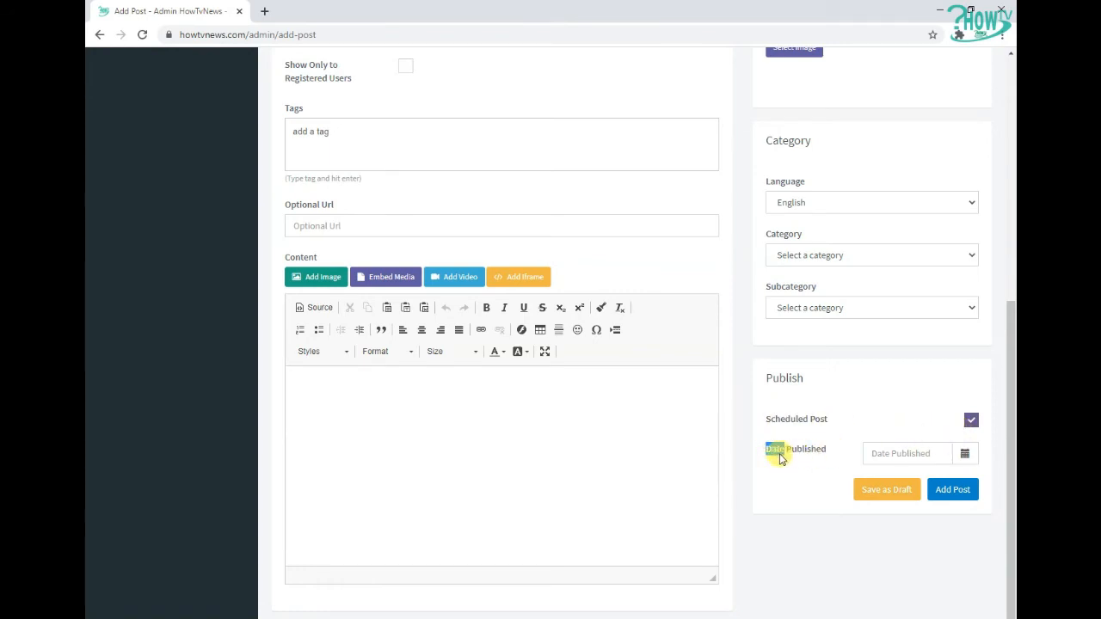
click(927, 459)
click(965, 454)
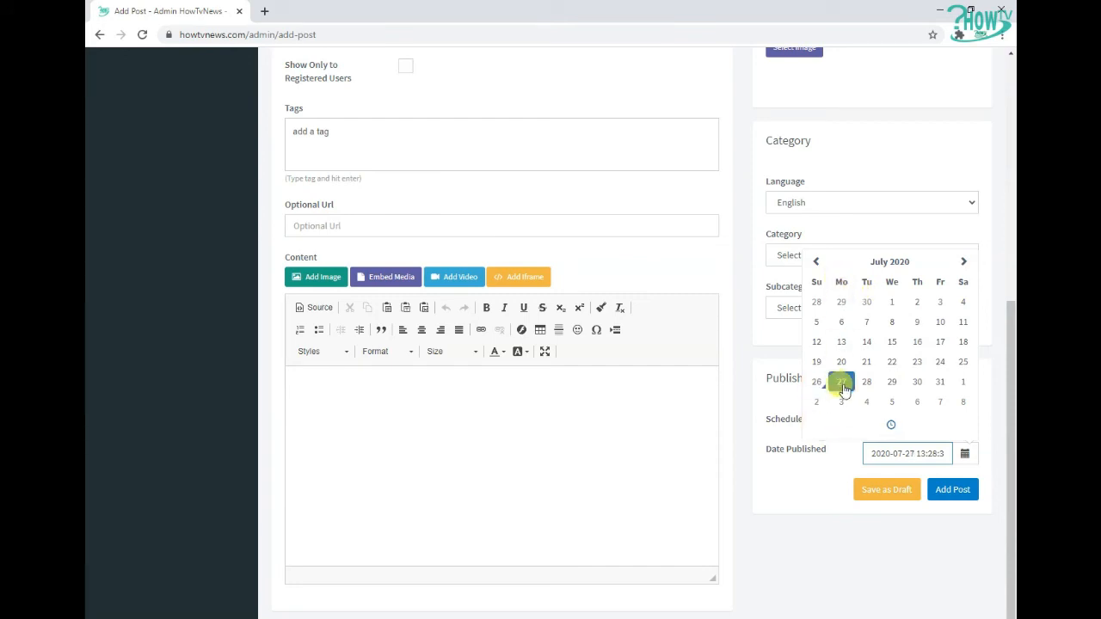
click(991, 400)
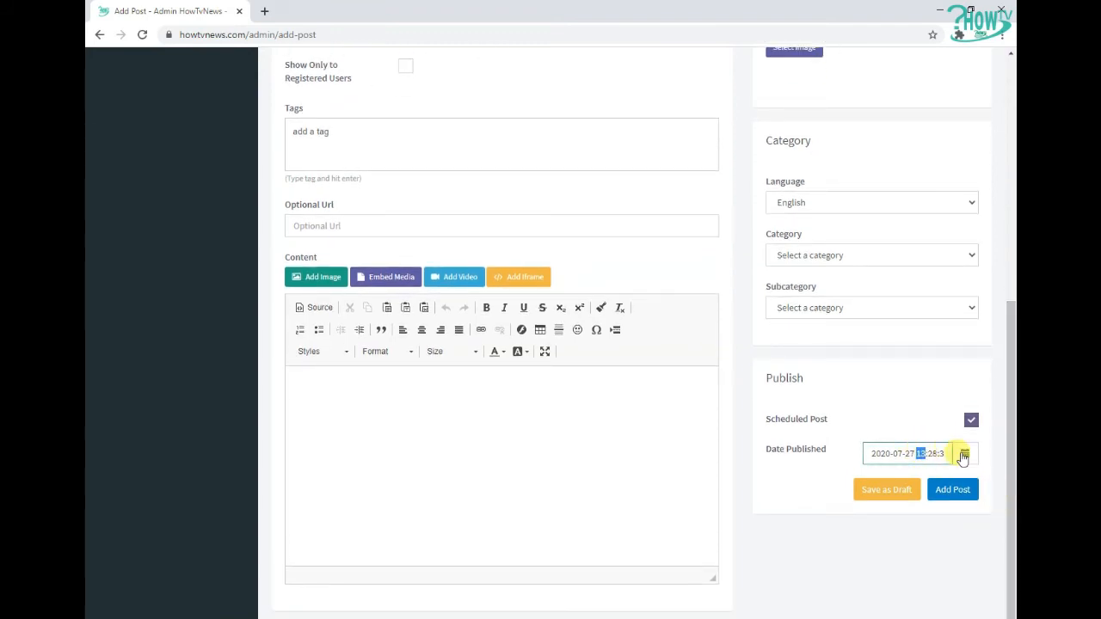
click(964, 454)
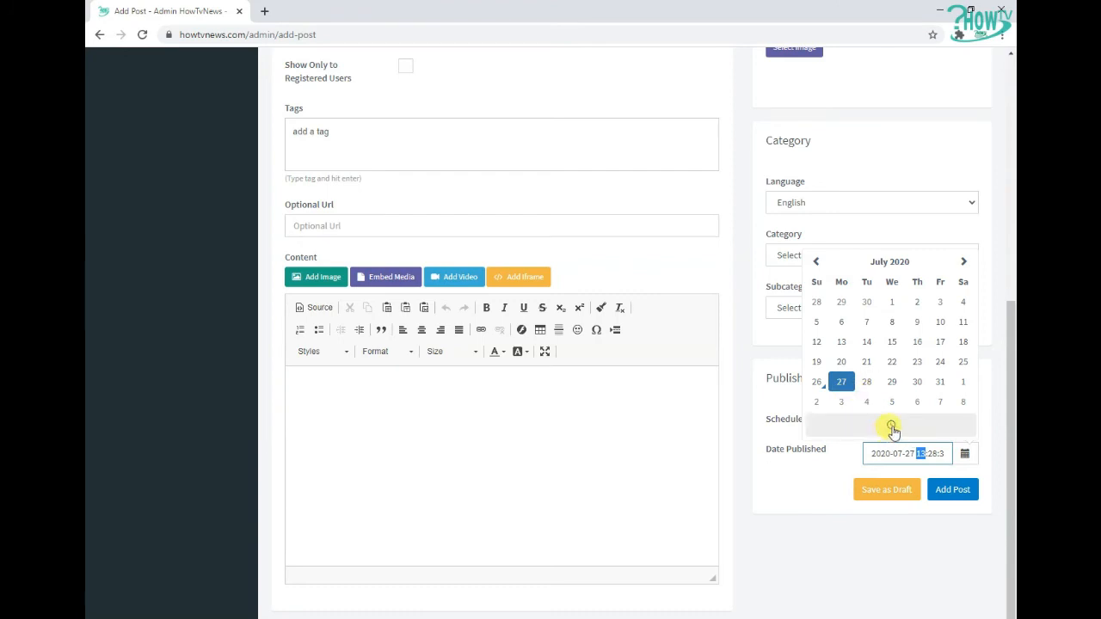
click(893, 428)
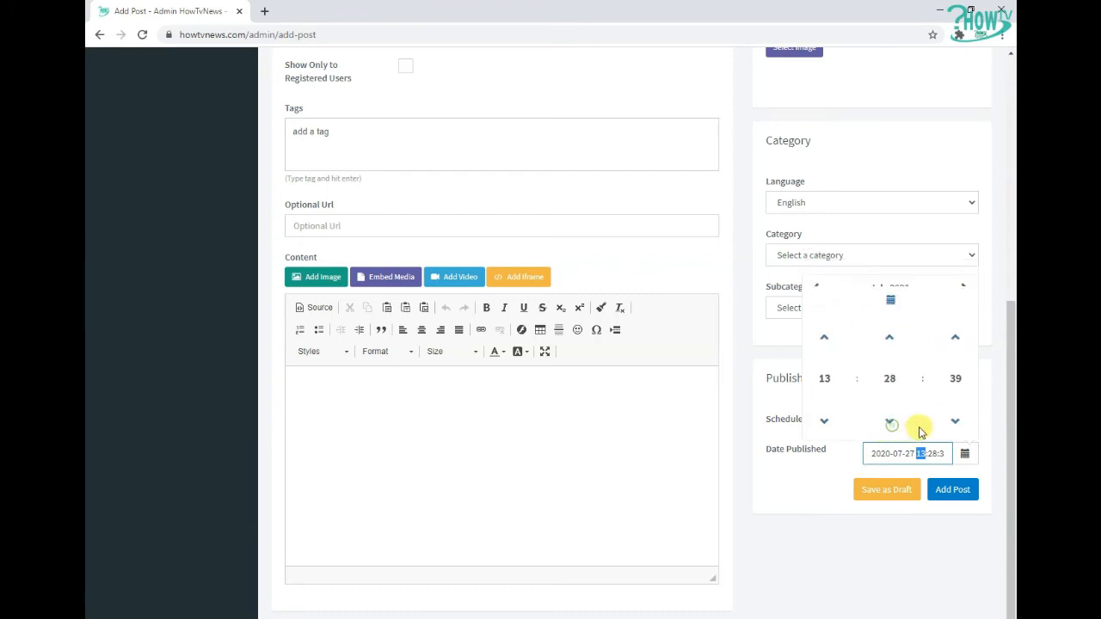
click(825, 331)
click(825, 415)
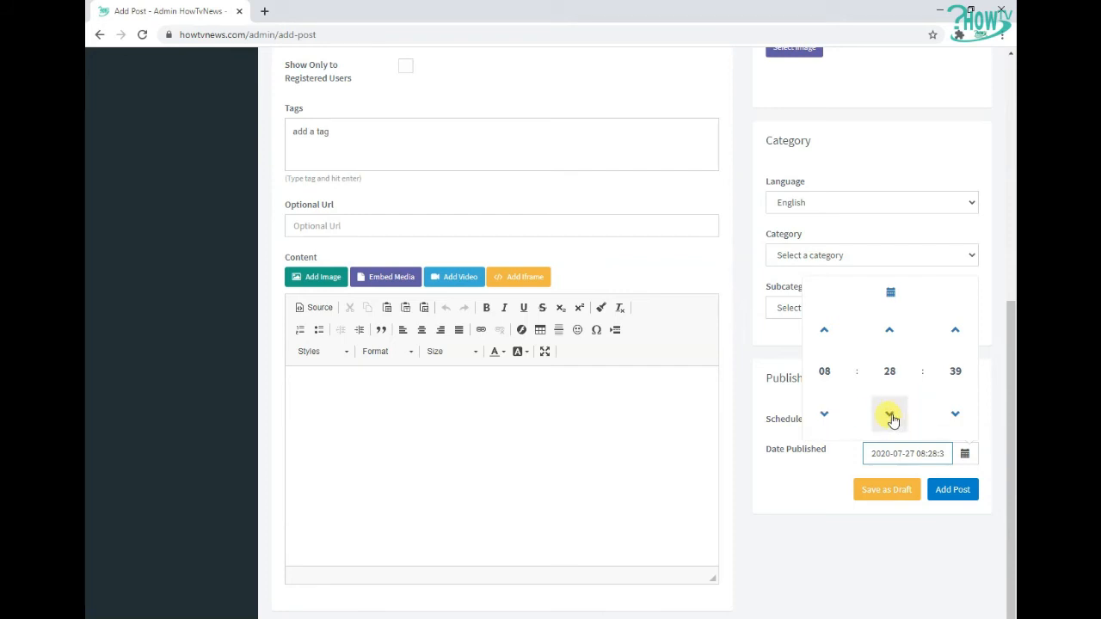
click(890, 371)
click(904, 384)
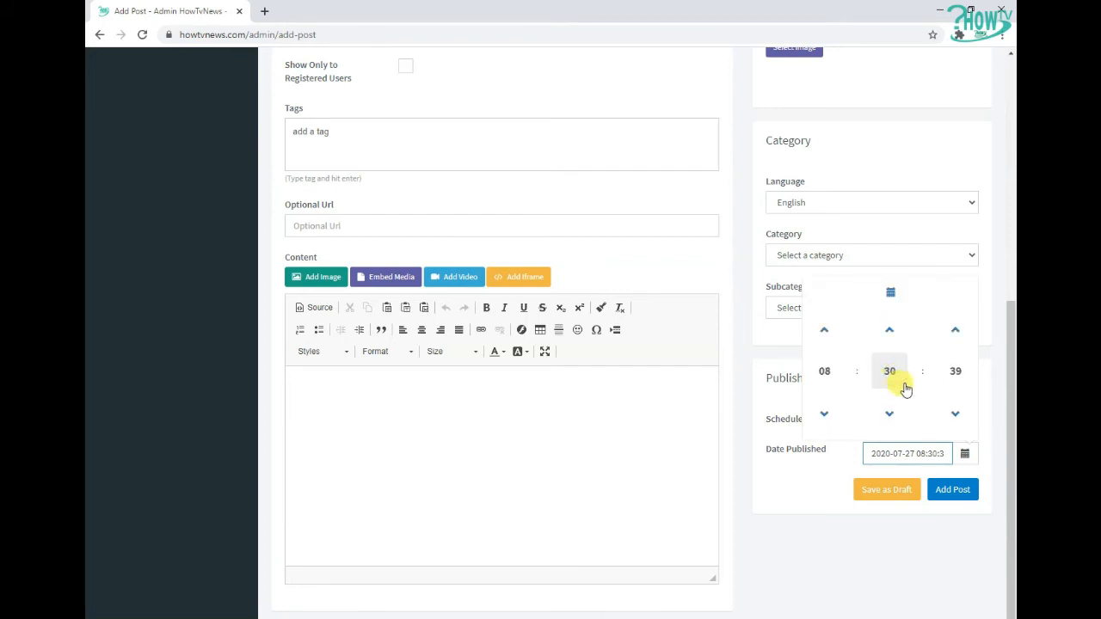
click(890, 376)
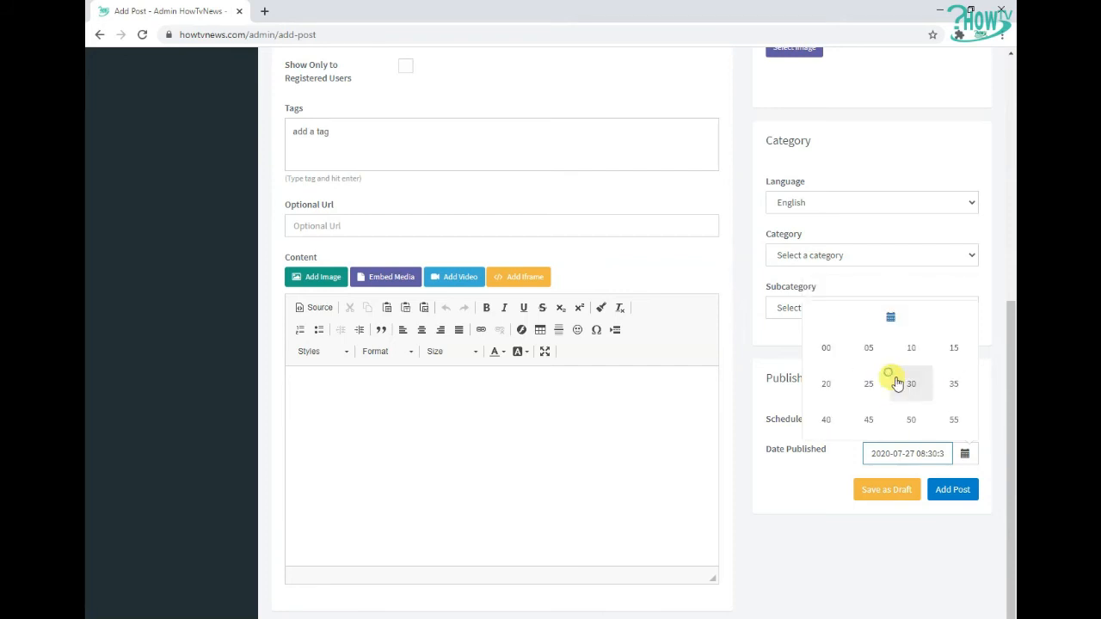
click(828, 349)
click(954, 371)
click(826, 351)
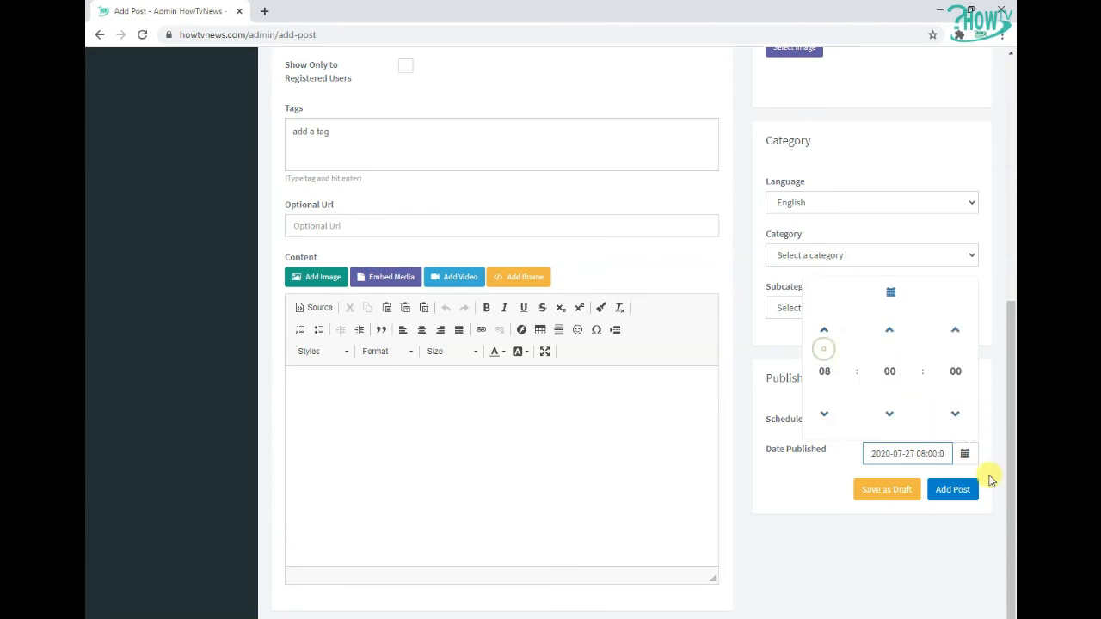
click(989, 454)
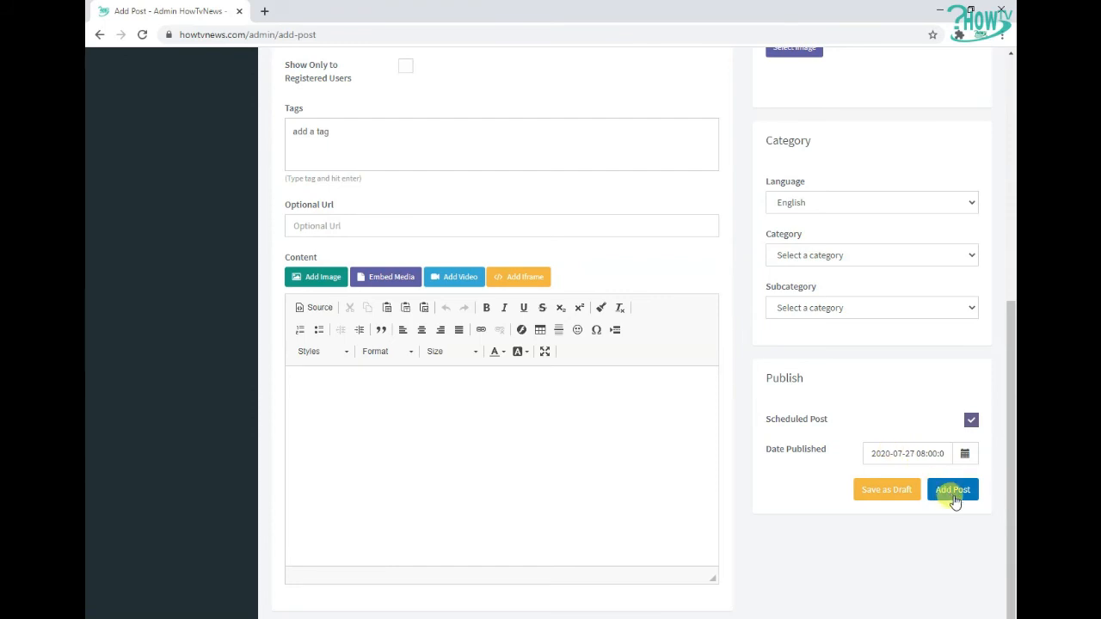
Submit the scheduled post with Add Post and dismiss the success notice
click(994, 471)
scroll(971, 439, up, 5)
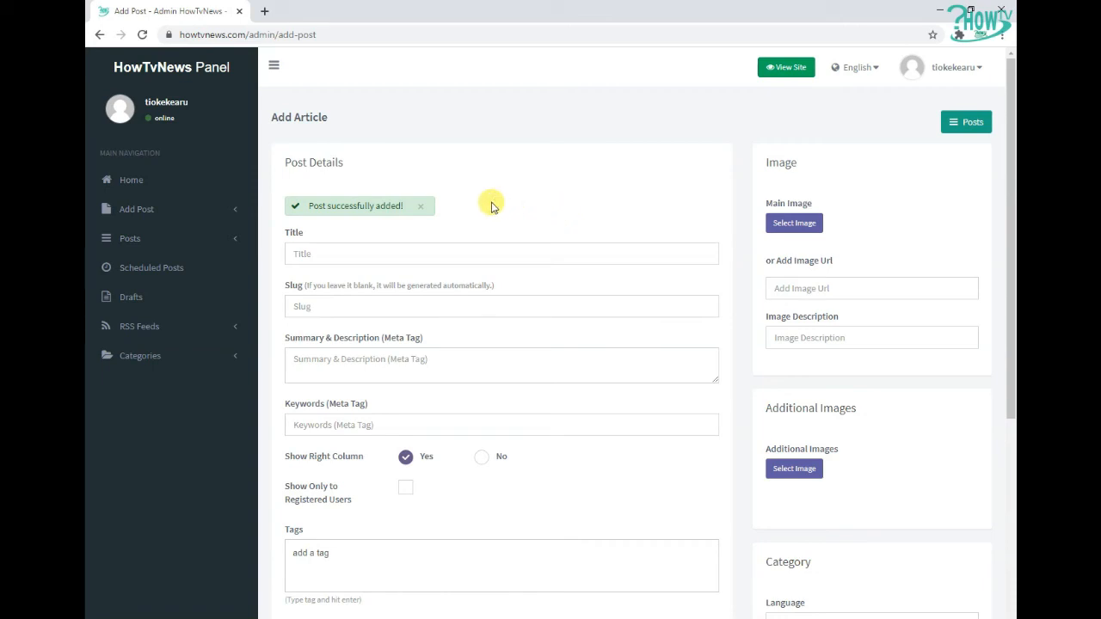
click(422, 209)
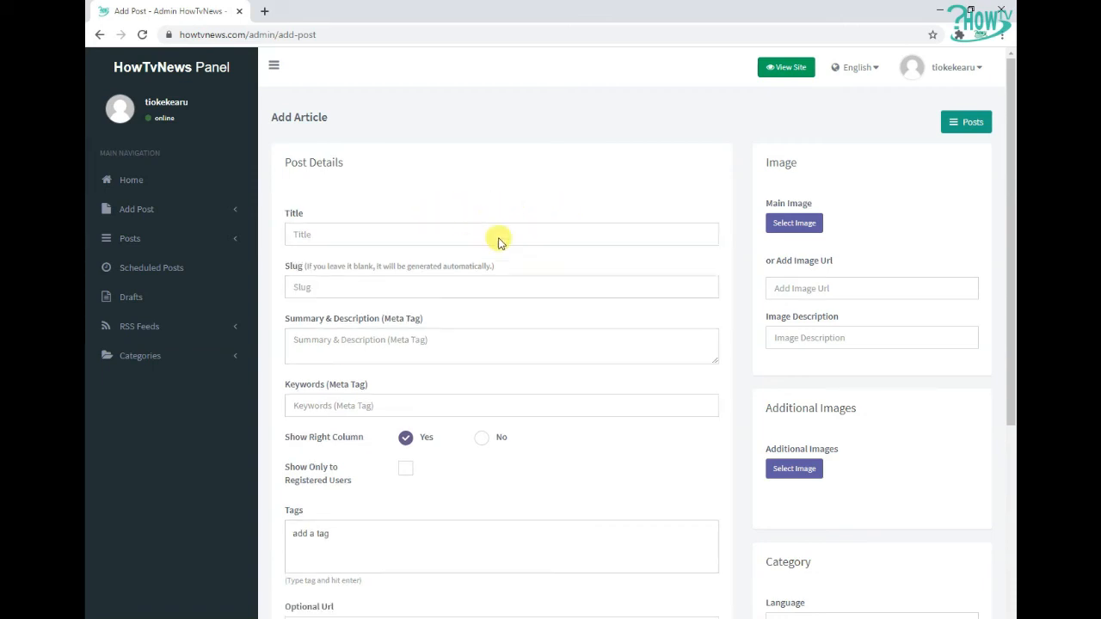
Open the public site and the Kabaka Multimedia Entertainment article from the Latest Posts section
scroll(551, 240, down, 5)
scroll(565, 243, up, 5)
click(162, 193)
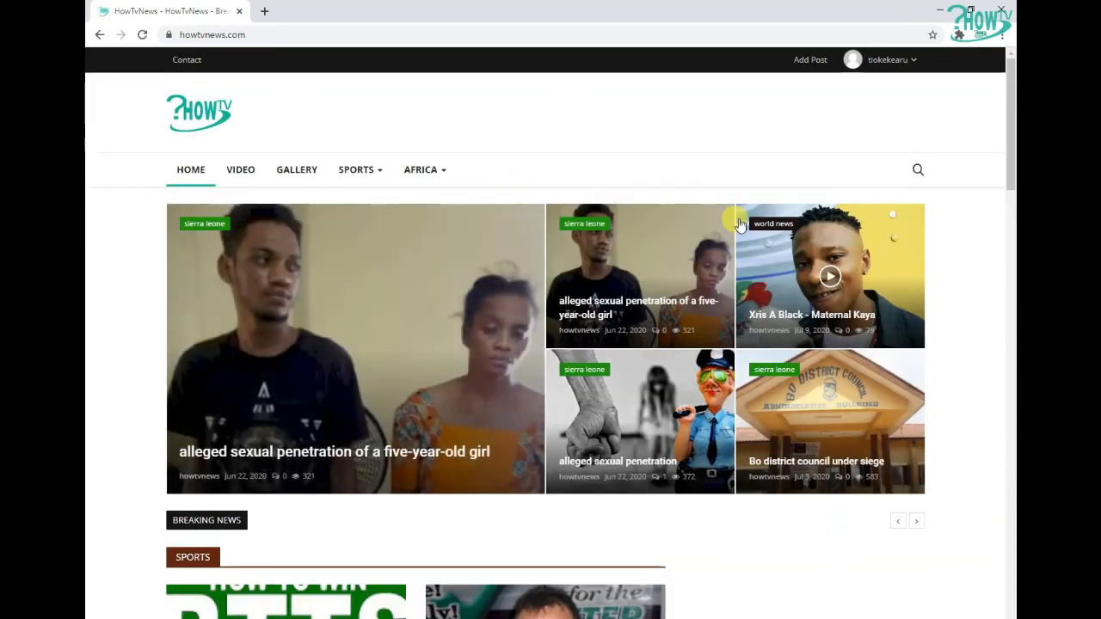
drag(1005, 77, 996, 341)
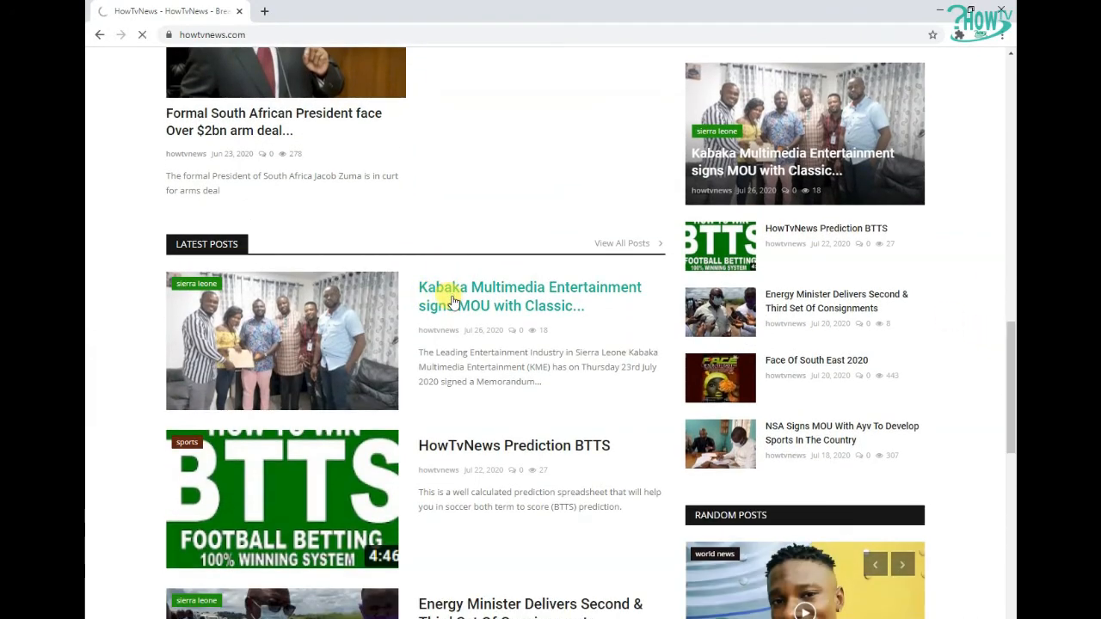
click(451, 298)
Scroll through the article's tags and reaction section, then back up to its title and sharing buttons
drag(1010, 135, 1012, 372)
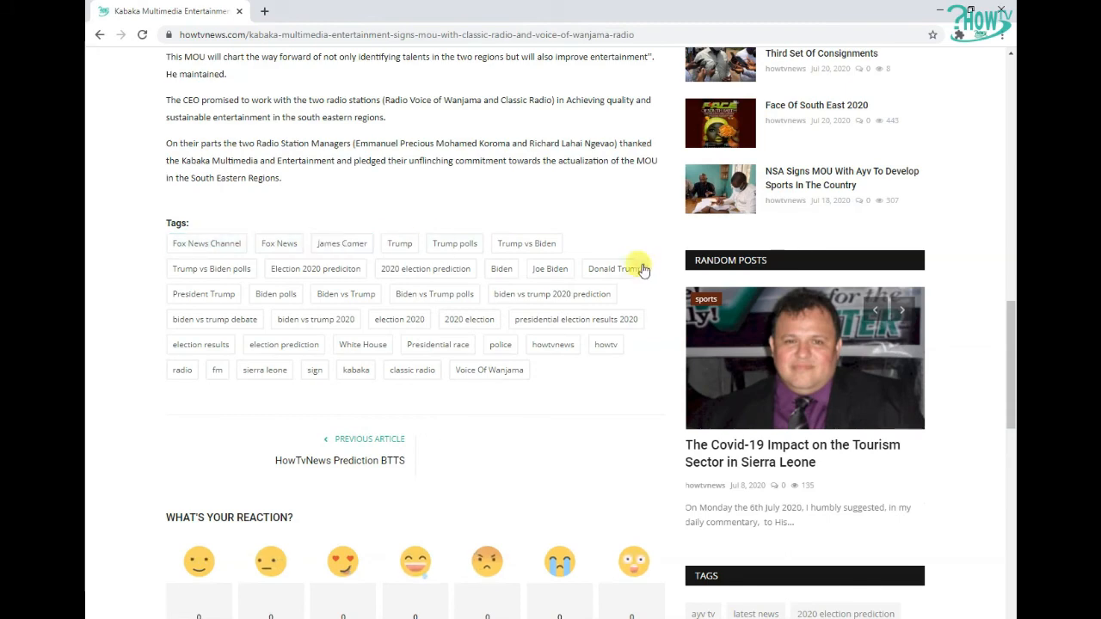
drag(1010, 372, 1007, 435)
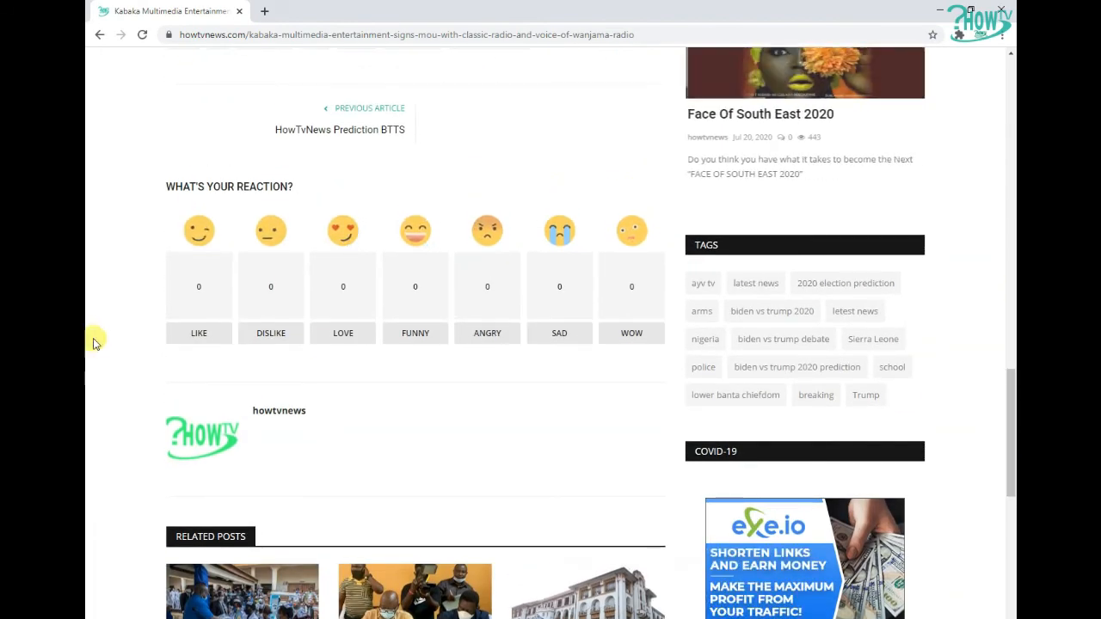
click(199, 336)
click(634, 343)
drag(1010, 393, 1010, 60)
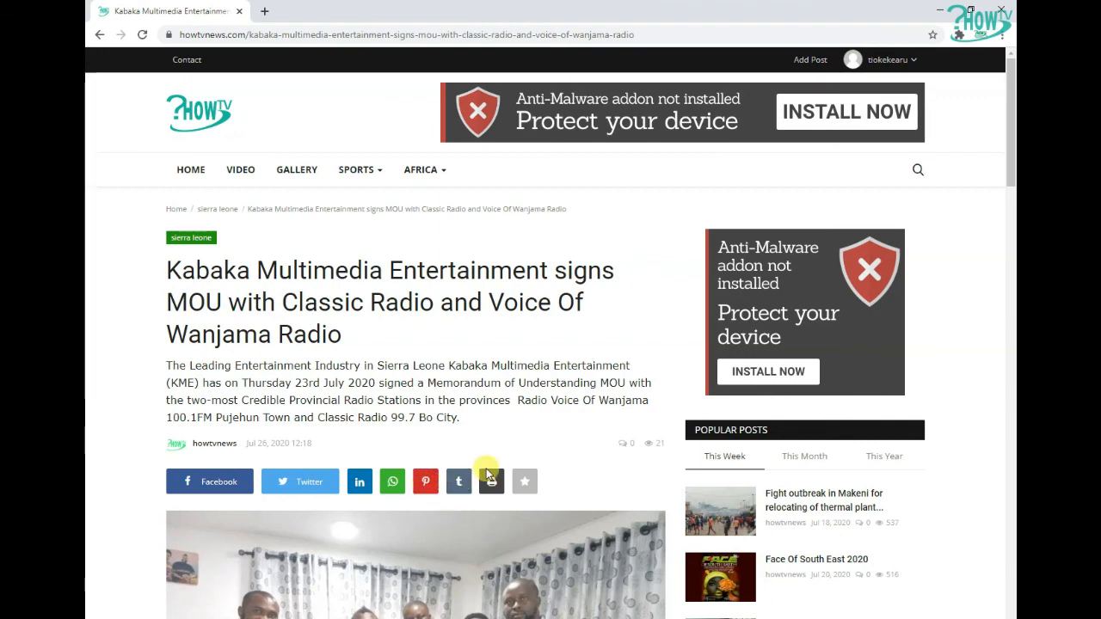
click(527, 484)
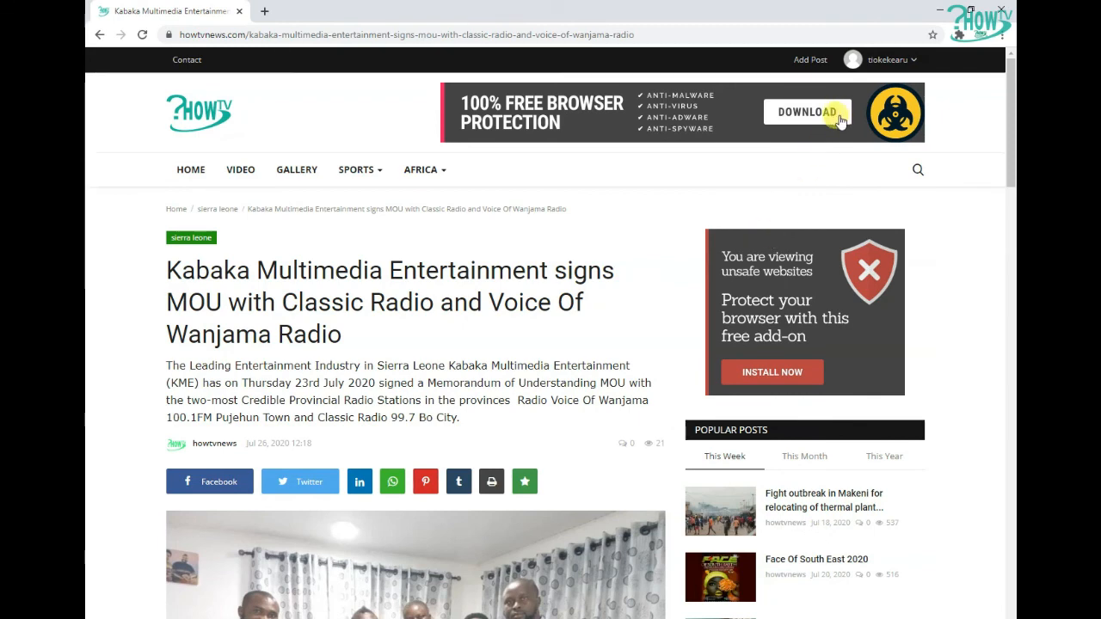
Return to the homepage and reopen the Kabaka Multimedia Entertainment article from Latest Posts
click(193, 171)
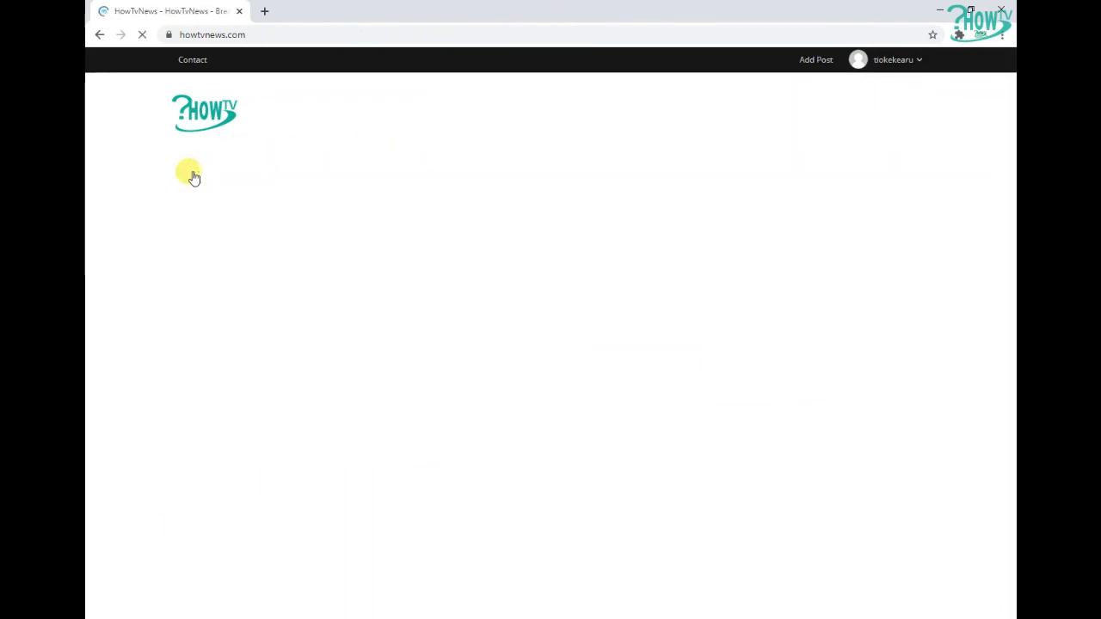
scroll(550, 220, down, 5)
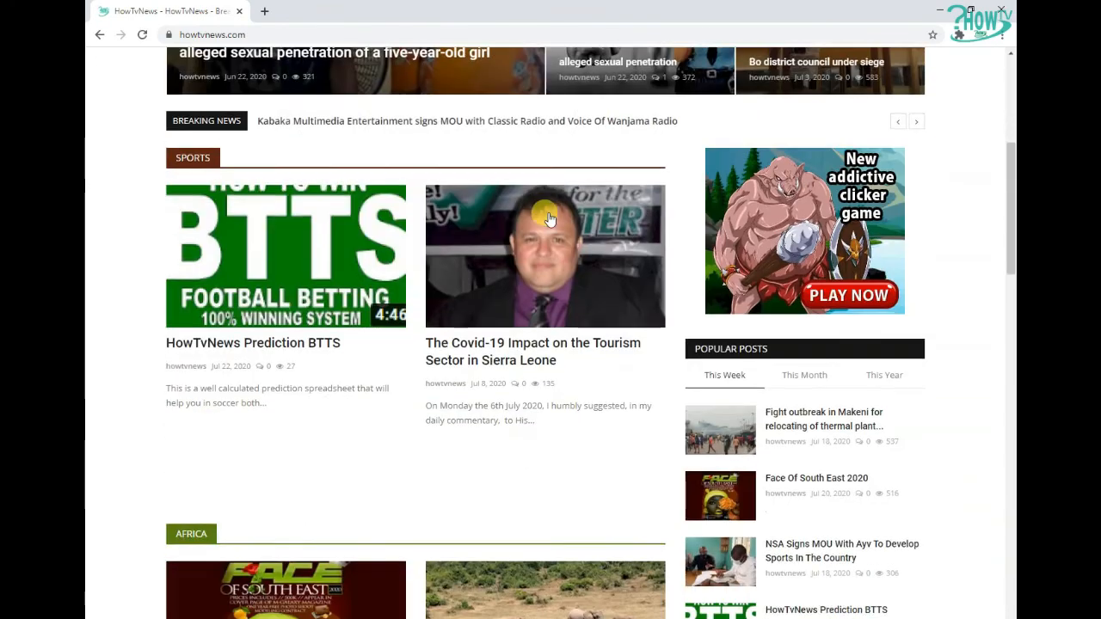
scroll(551, 220, down, 12)
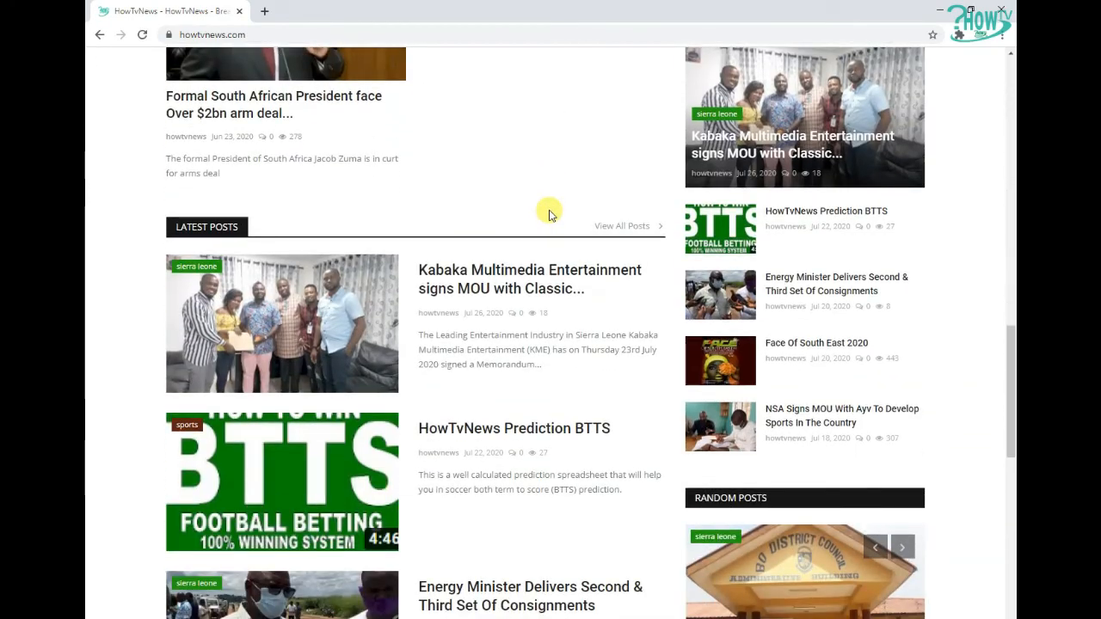
triple_click(554, 318)
triple_click(553, 317)
click(551, 314)
click(521, 281)
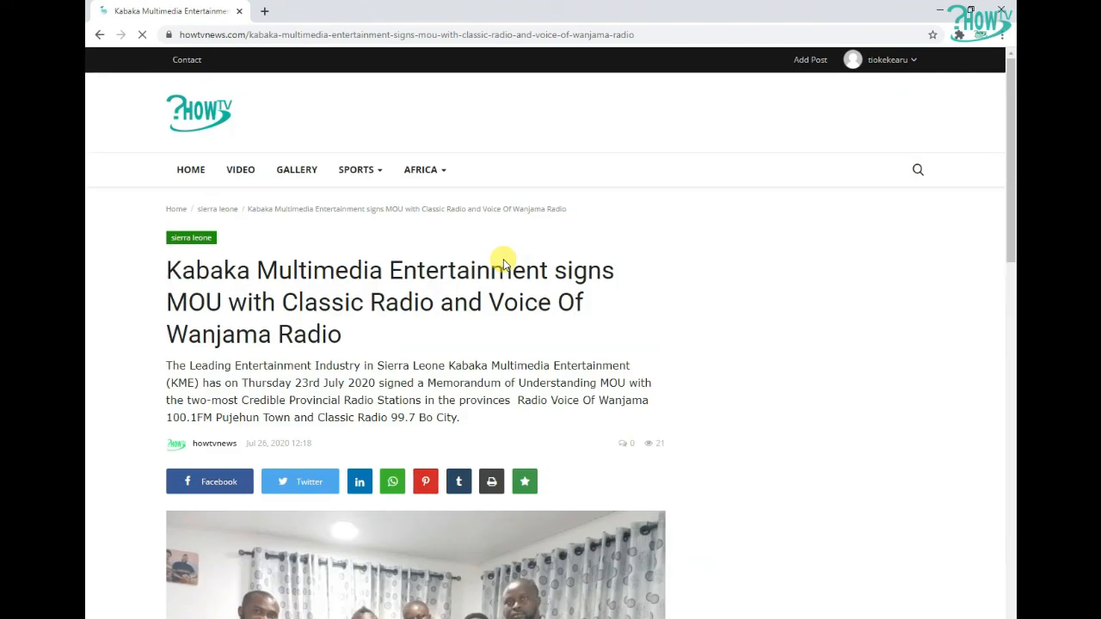
Examine the comment and view counts beside the article's author and date line
scroll(656, 290, down, 2)
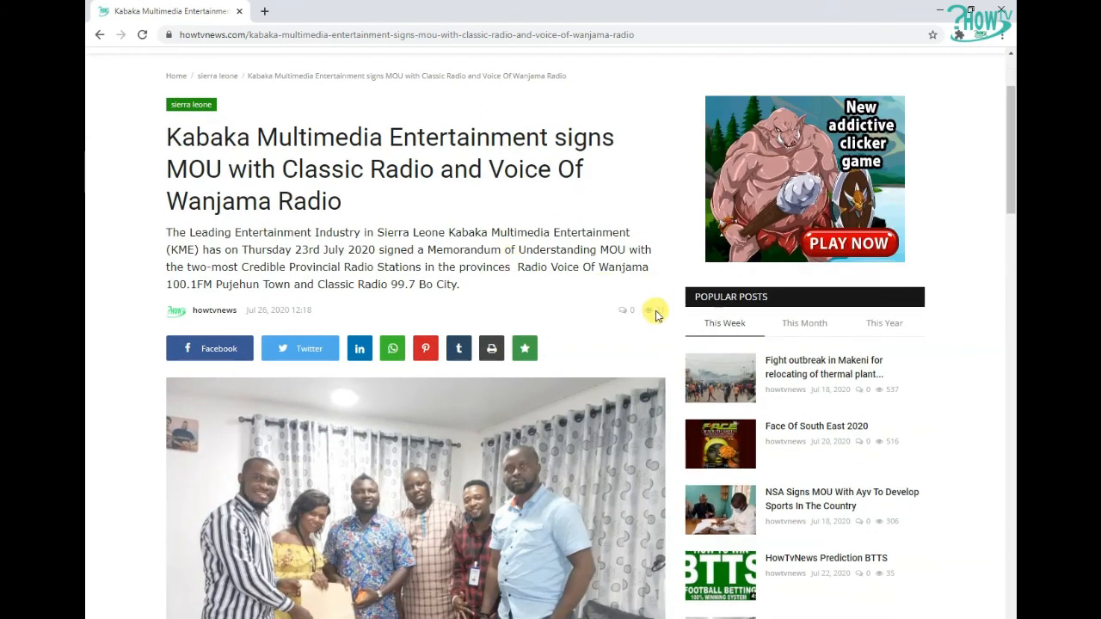
drag(663, 311, 665, 313)
click(665, 314)
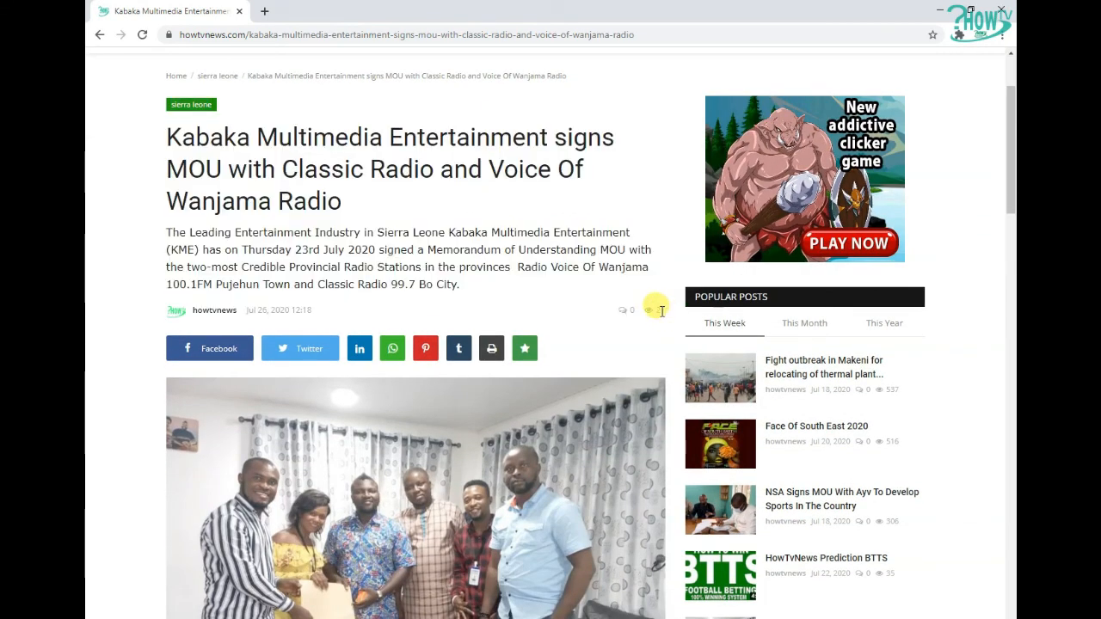
scroll(654, 305, down, 12)
scroll(646, 307, down, 4)
scroll(595, 290, up, 15)
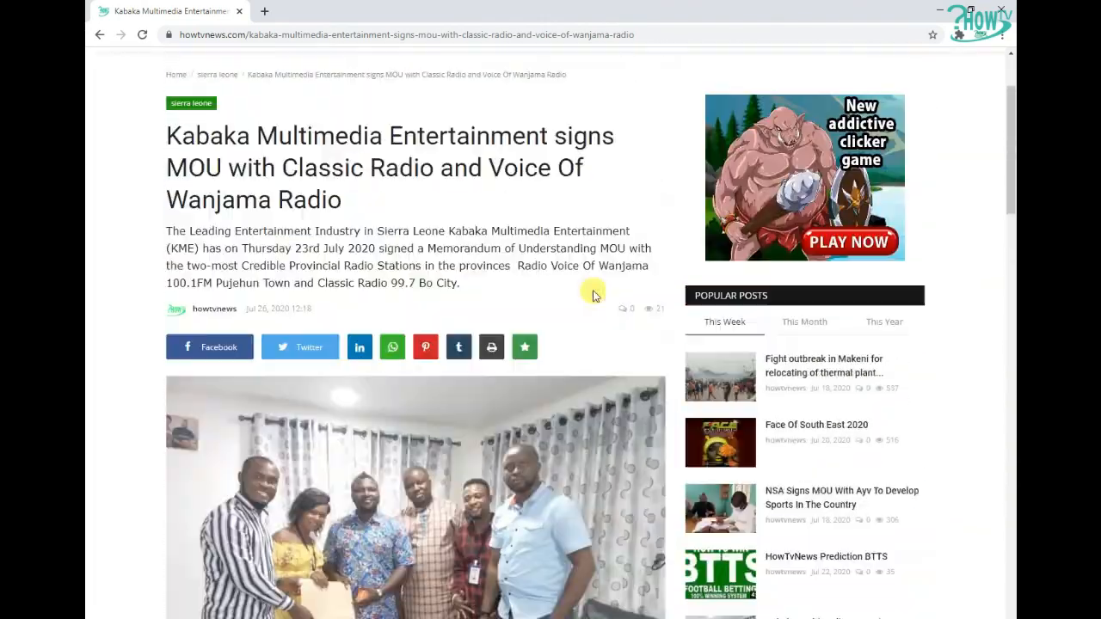
scroll(594, 293, up, 2)
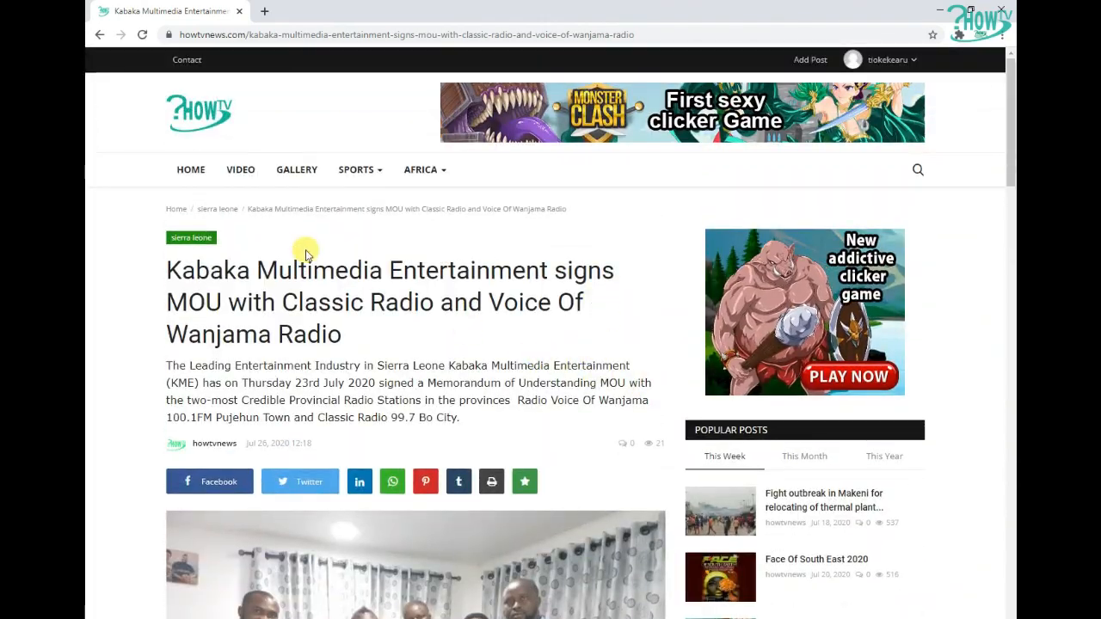
Return to the homepage and browse down through the Africa and Latest Posts sections
click(188, 171)
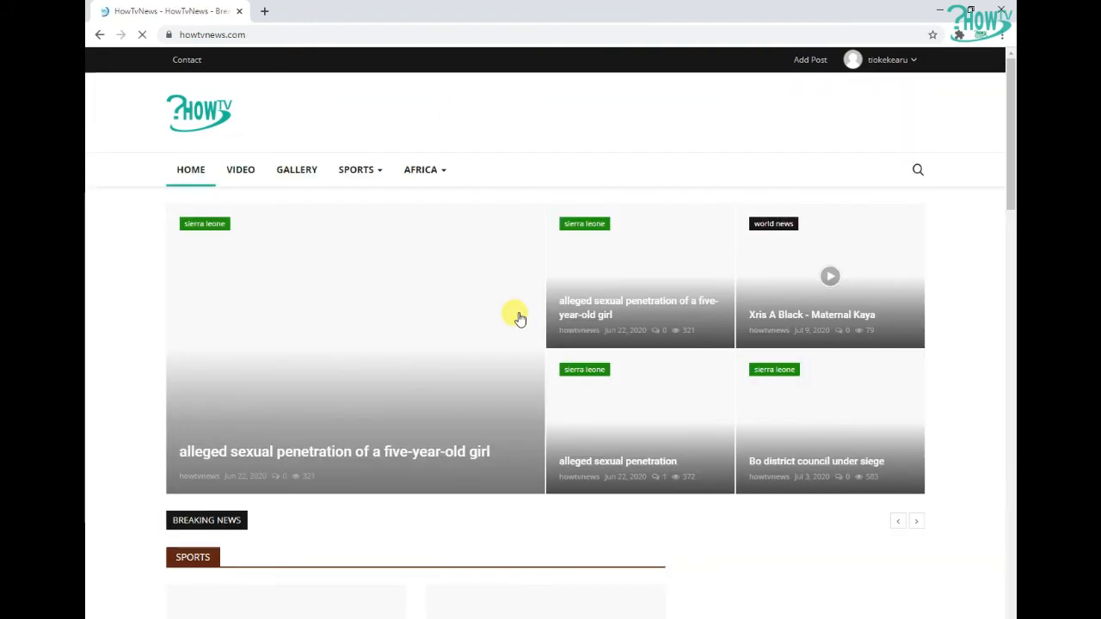
scroll(516, 318, down, 9)
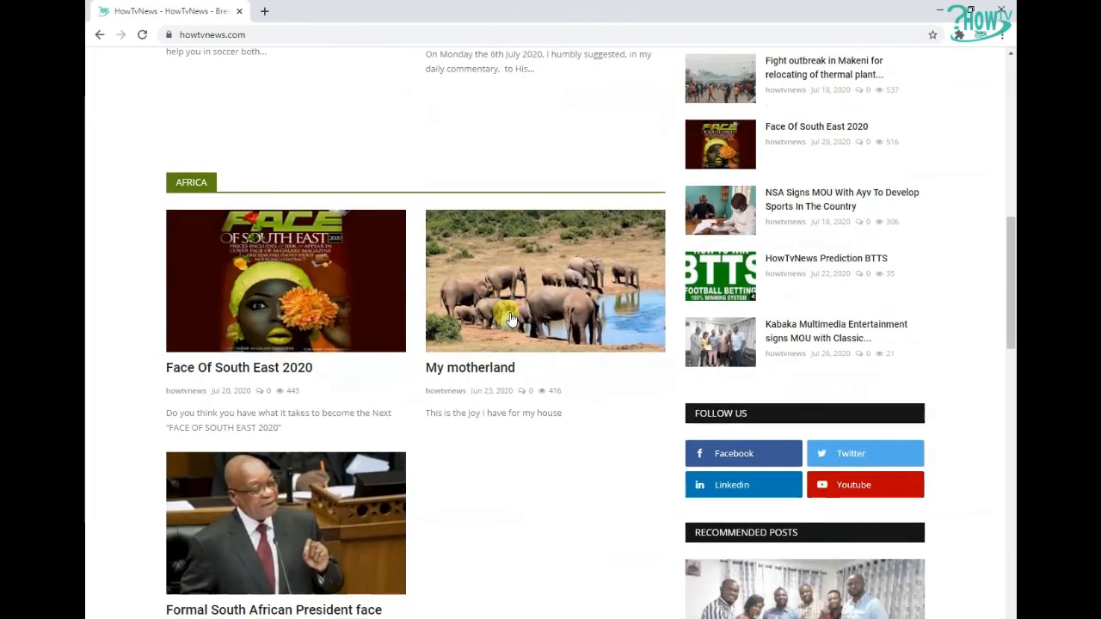
scroll(509, 318, down, 6)
scroll(508, 315, down, 8)
scroll(490, 297, up, 9)
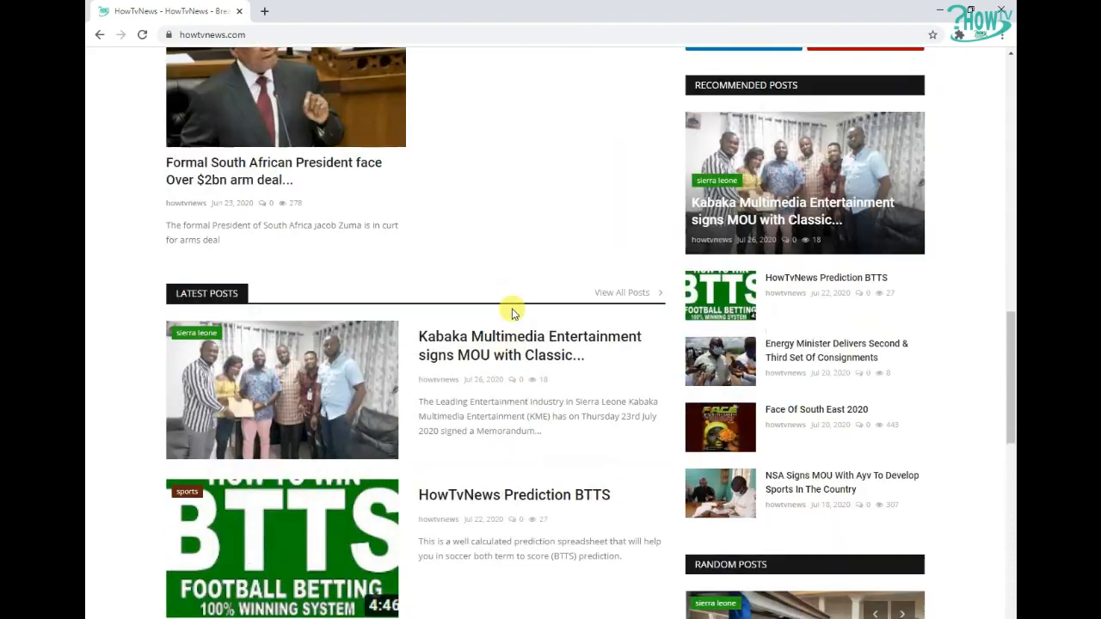
scroll(513, 309, up, 12)
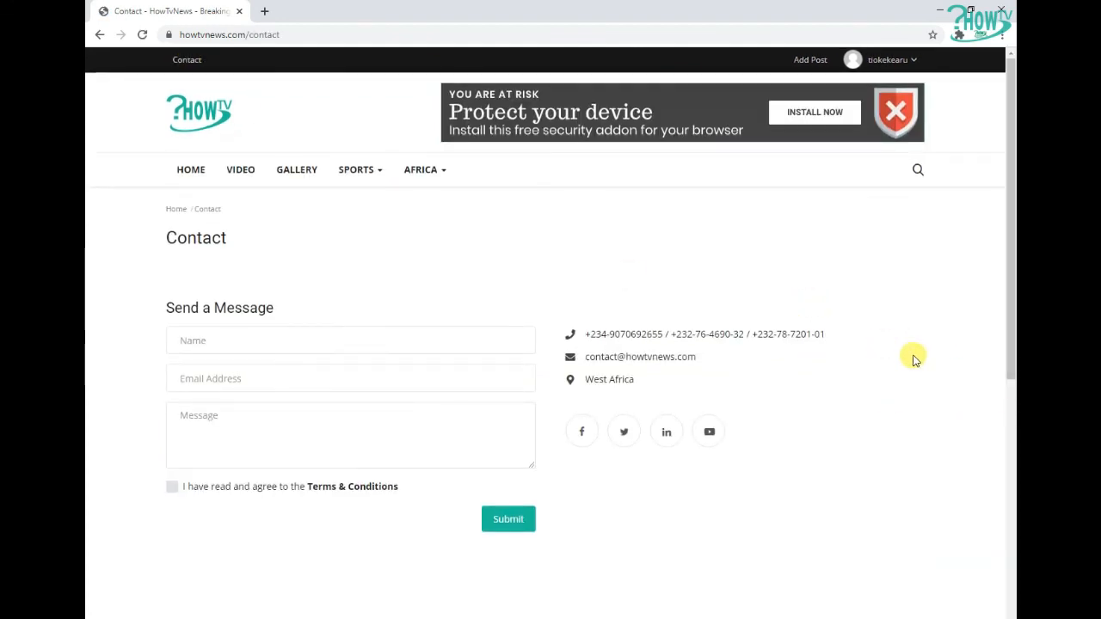
Open the Contact page and select the listed phone numbers in its contact details
drag(583, 335, 820, 335)
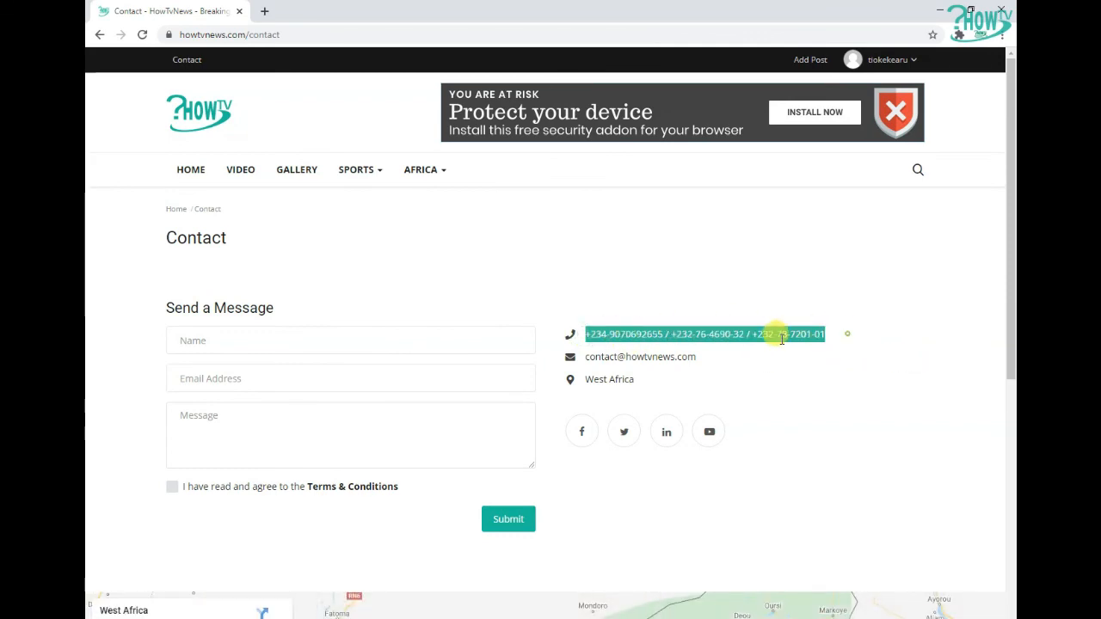
click(590, 357)
scroll(517, 297, down, 4)
scroll(518, 295, up, 4)
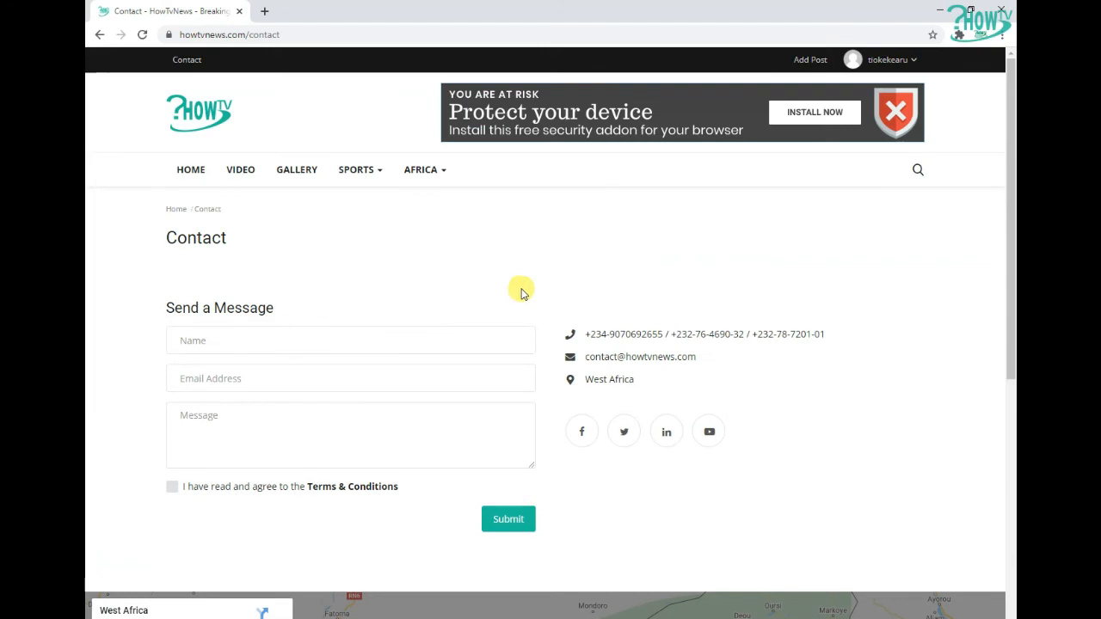